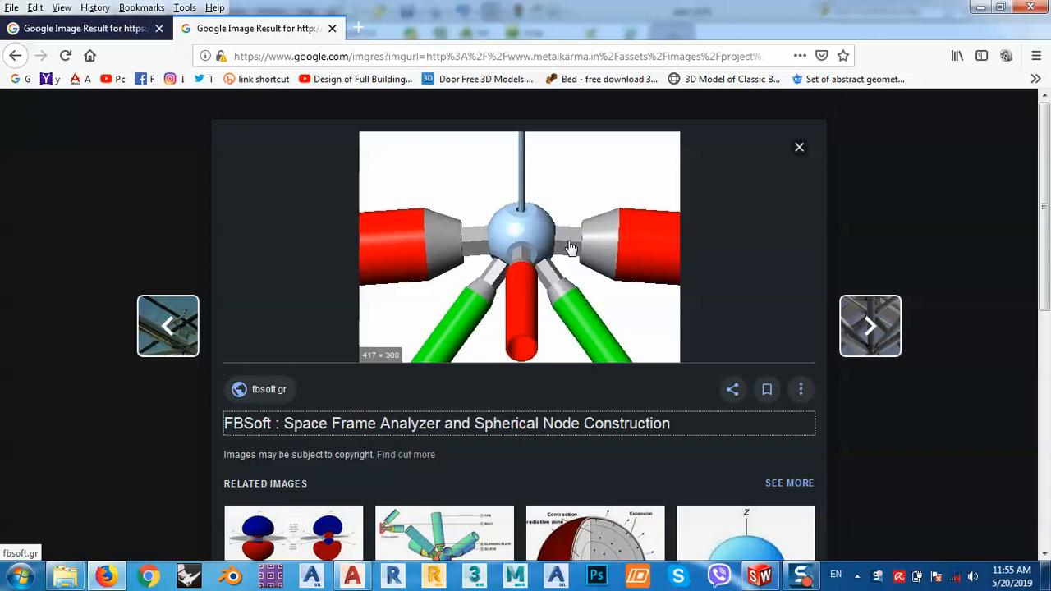
# Switch from the browser's reference image of the spherical node to the pipe 1630 part in SolidWorks.
pyautogui.click(980, 8)
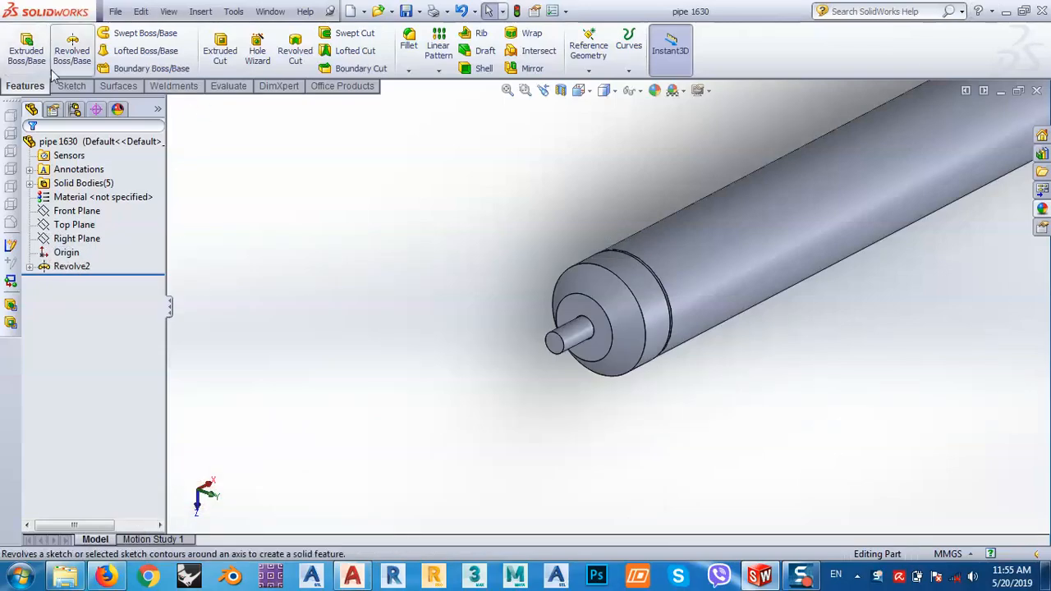
pyautogui.click(71, 86)
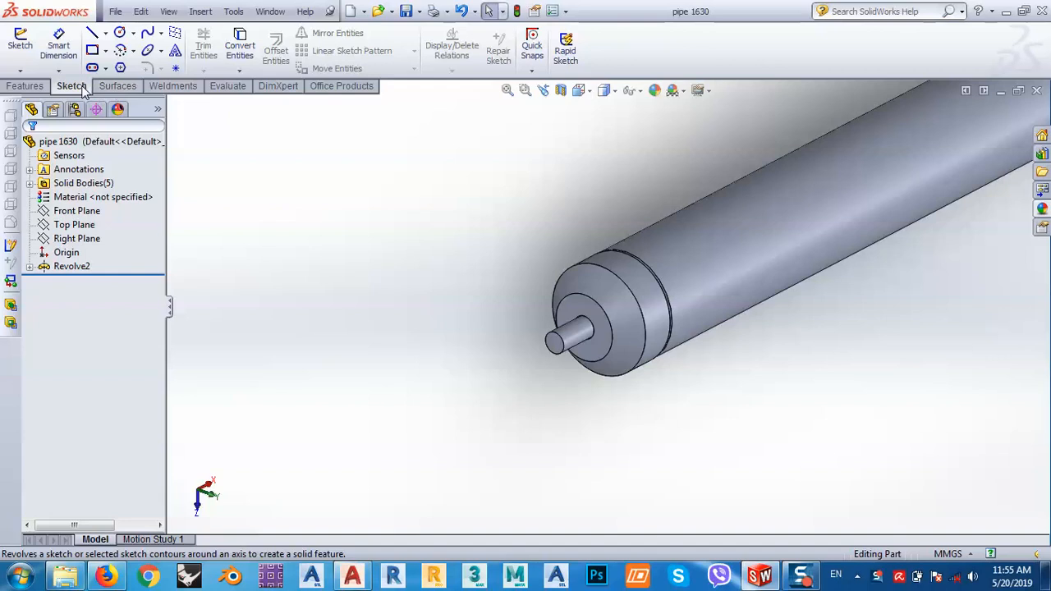
pyautogui.click(120, 68)
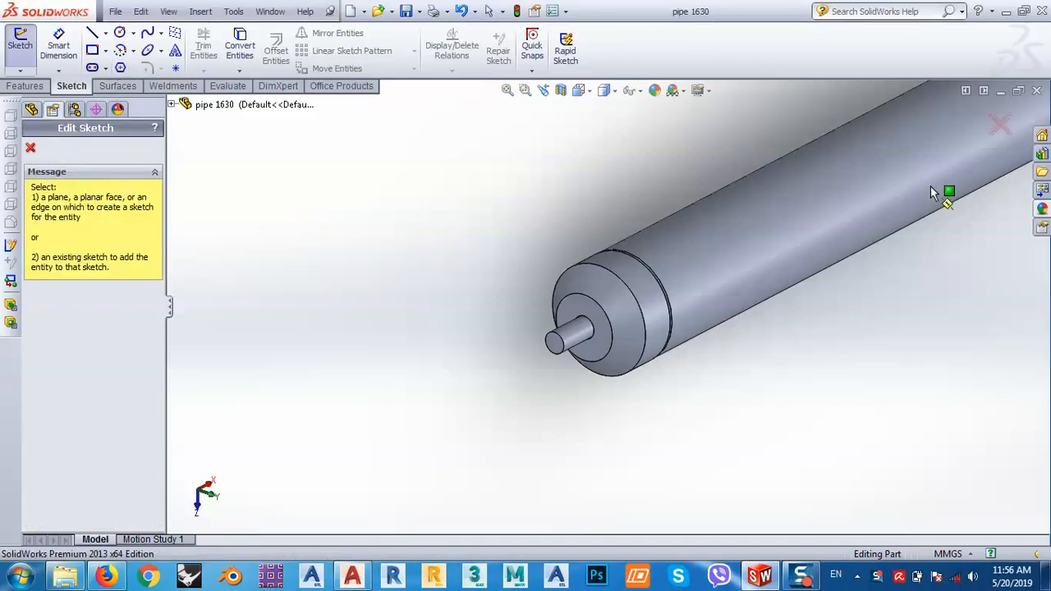
pyautogui.click(1000, 125)
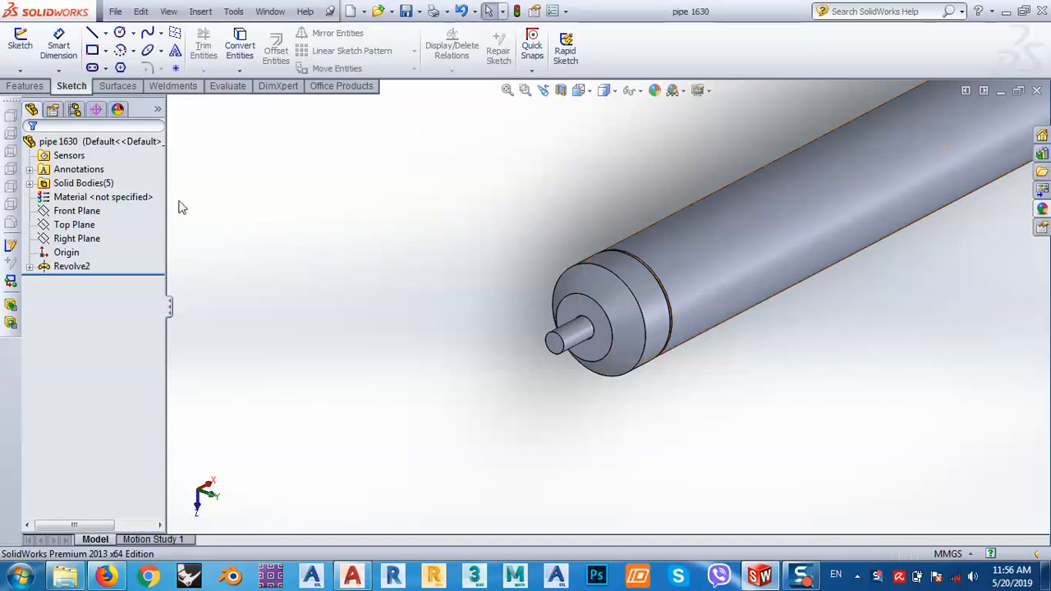
pyautogui.click(36, 89)
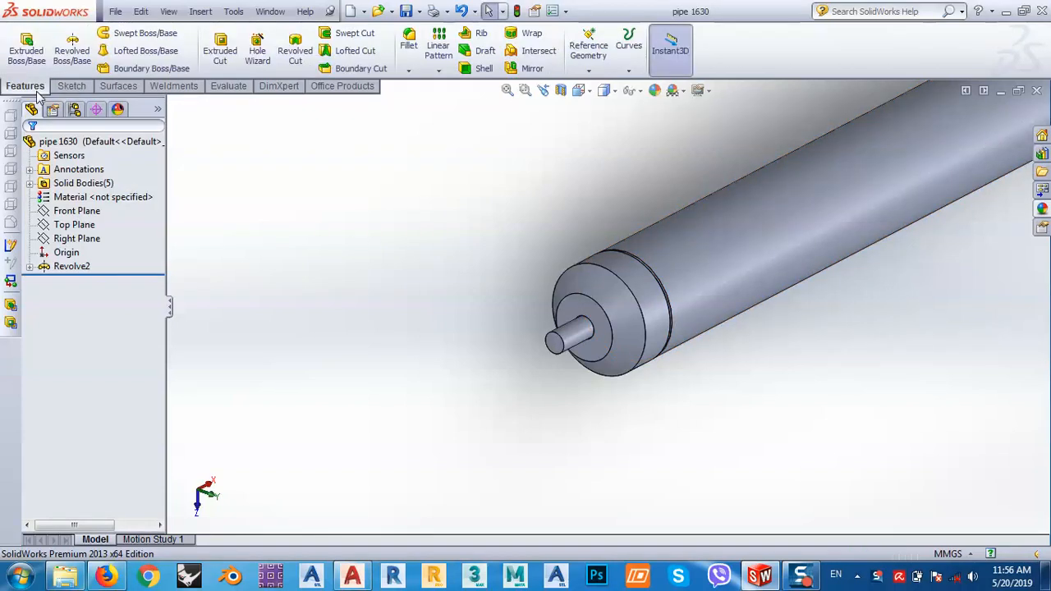
pyautogui.click(586, 305)
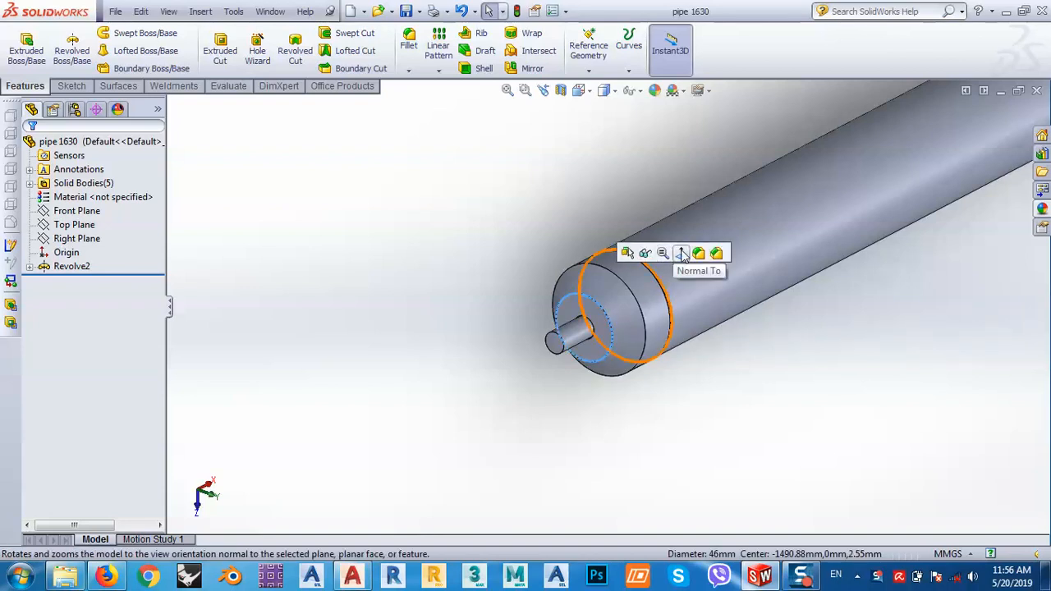
# Try to start a sketch from the circular edge of the end face at the pipe's opposite end.
pyautogui.moveTo(486, 366); pyautogui.dragTo(736, 366, button='middle')
pyautogui.scroll(5, 578, 345)
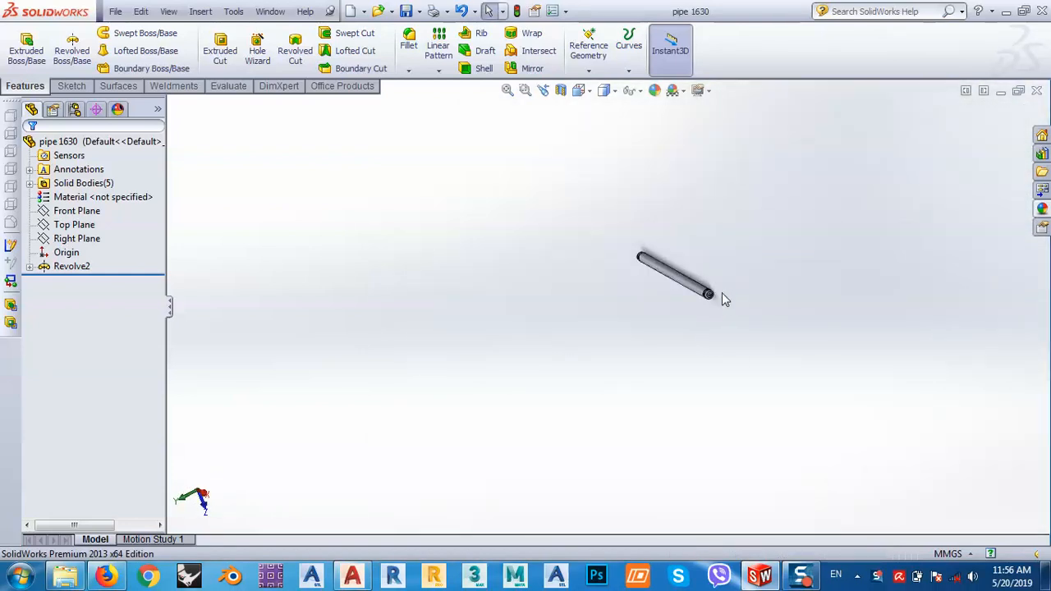
pyautogui.scroll(-8, 719, 291)
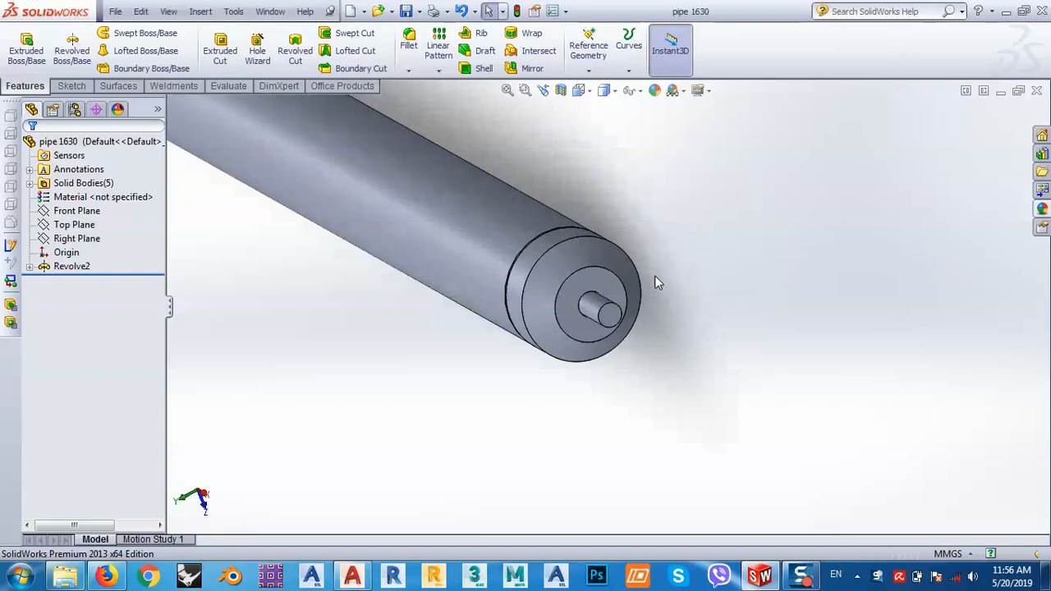
pyautogui.click(597, 269)
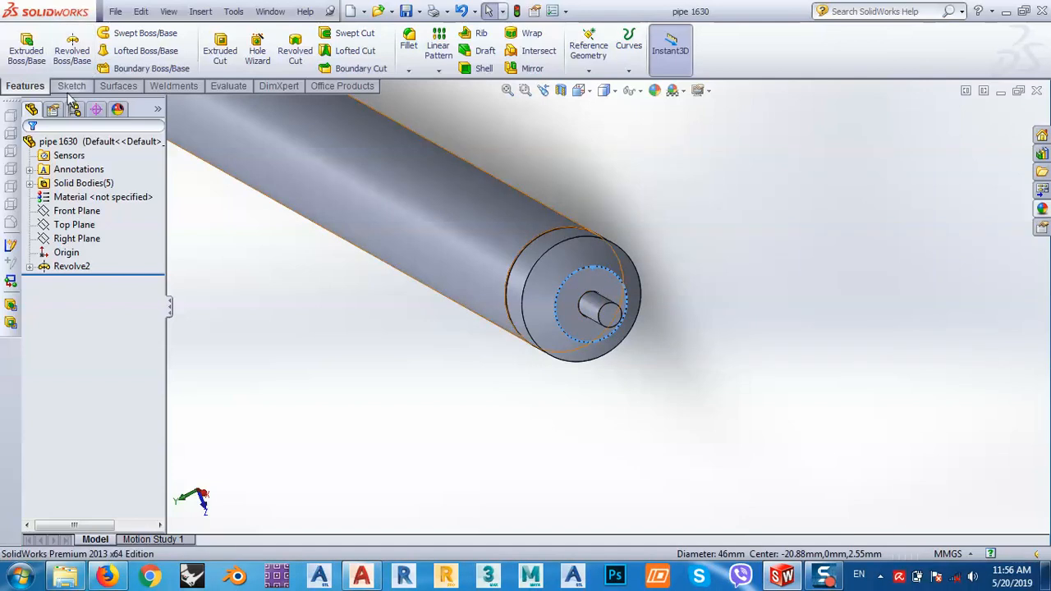
pyautogui.click(71, 50)
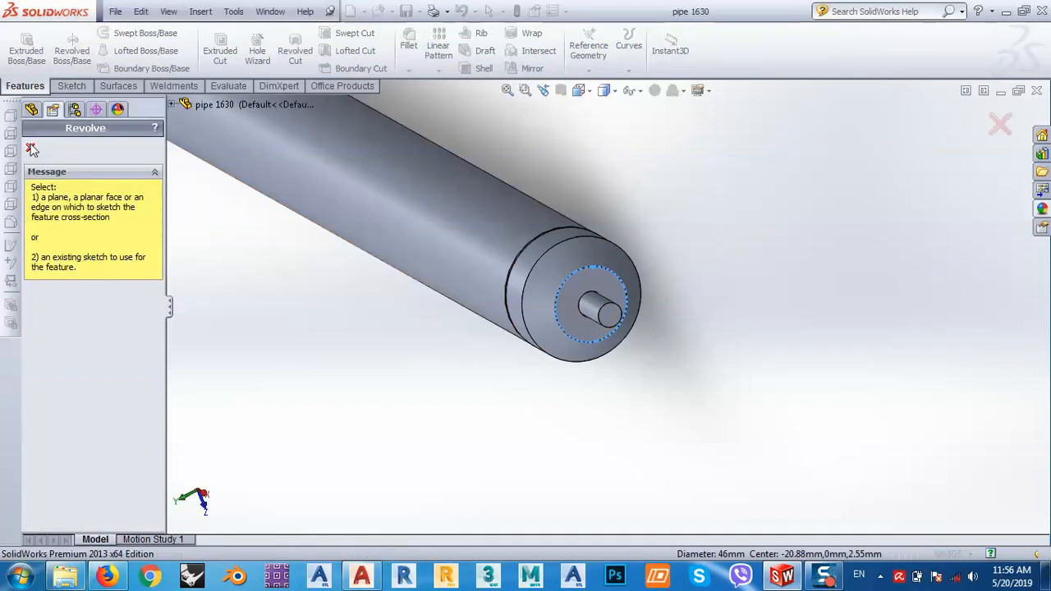
pyautogui.click(32, 149)
pyautogui.click(71, 85)
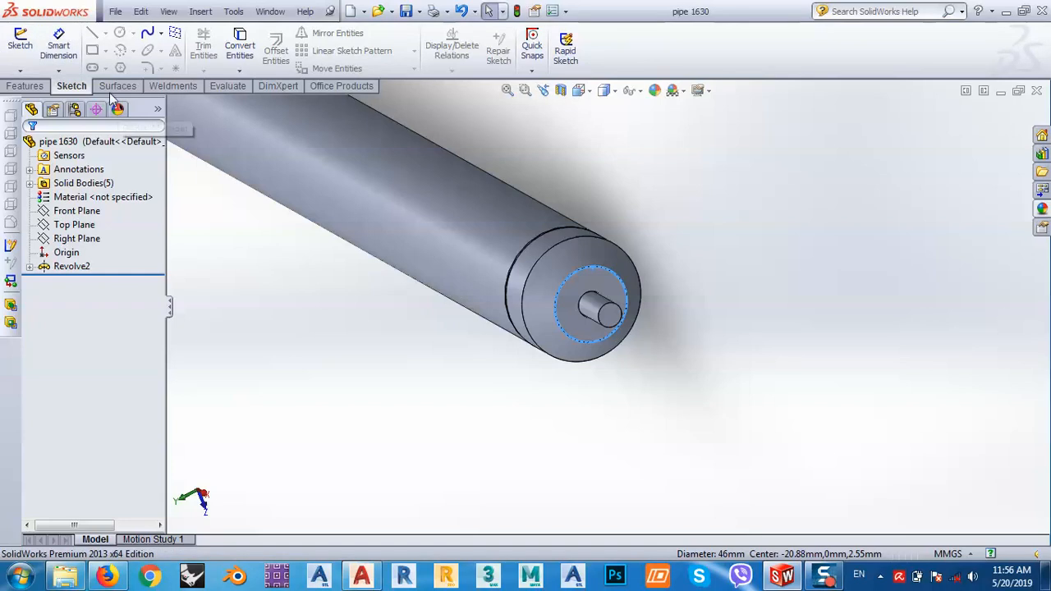
pyautogui.click(19, 41)
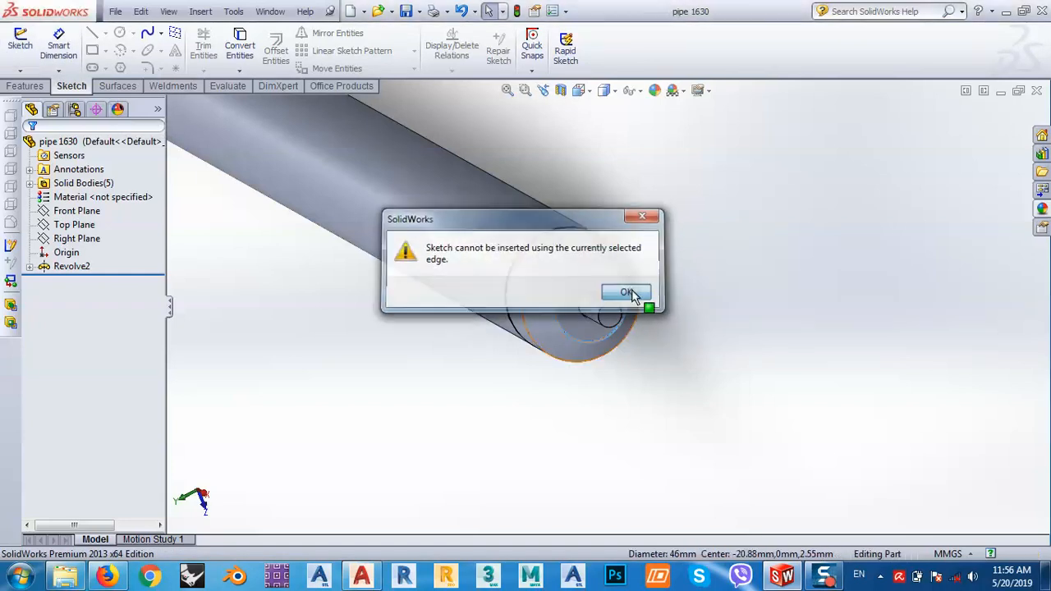
pyautogui.click(628, 293)
# Sketch a six-sided polygon, about 105 mm inscribed circle diameter, centred on the stud on the flat end face of the pipe end nearest the origin.
pyautogui.click(607, 287)
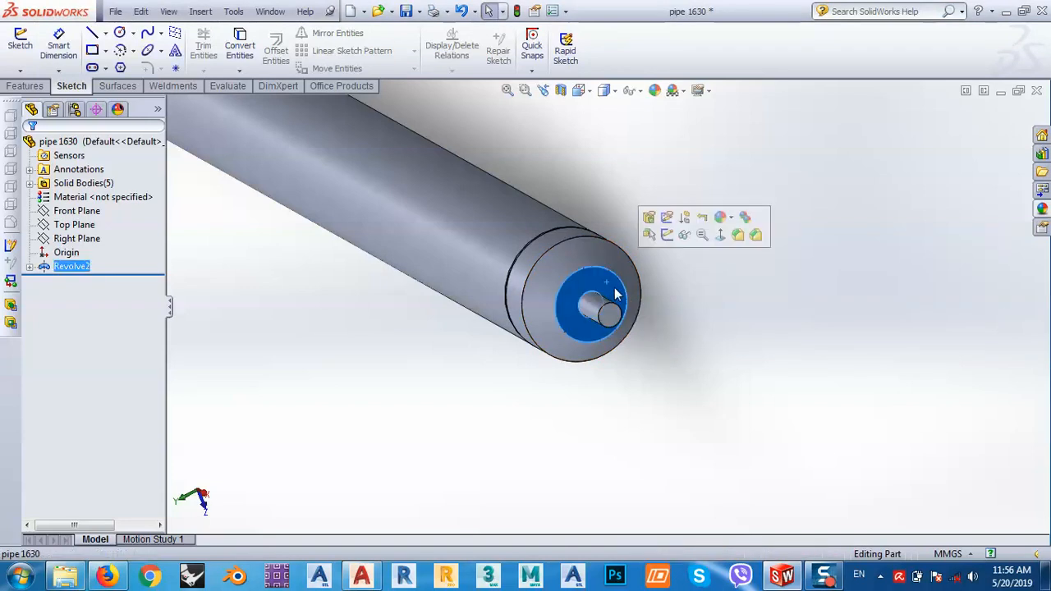
pyautogui.click(667, 236)
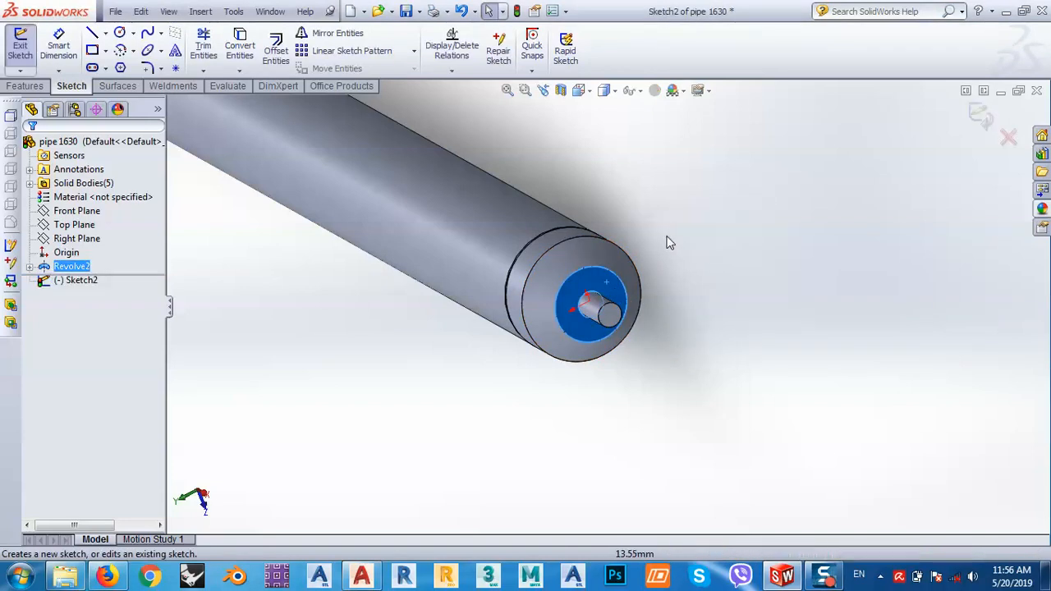
pyautogui.click(119, 68)
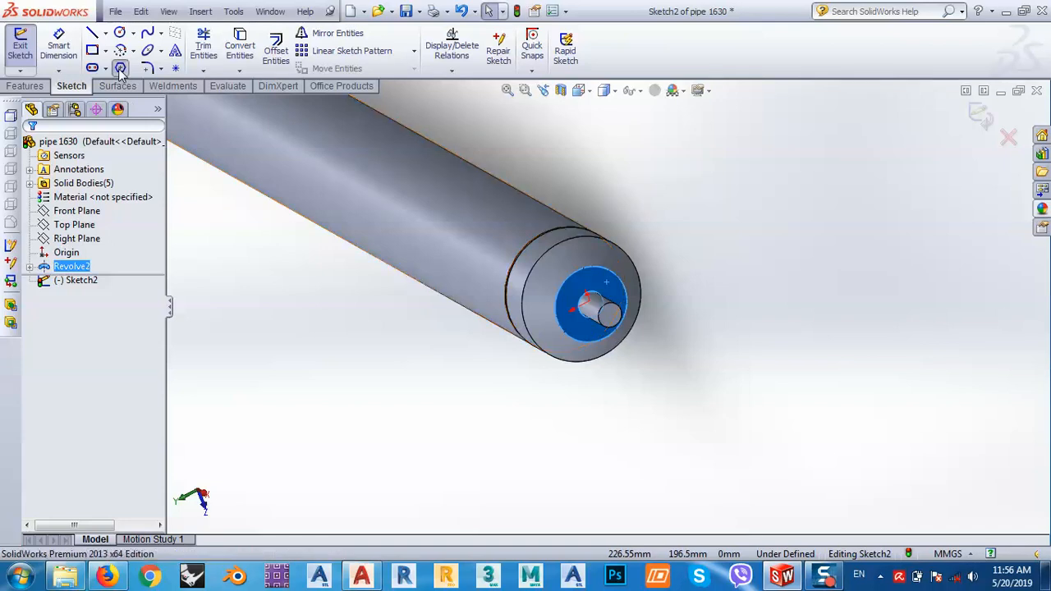
pyautogui.click(590, 302)
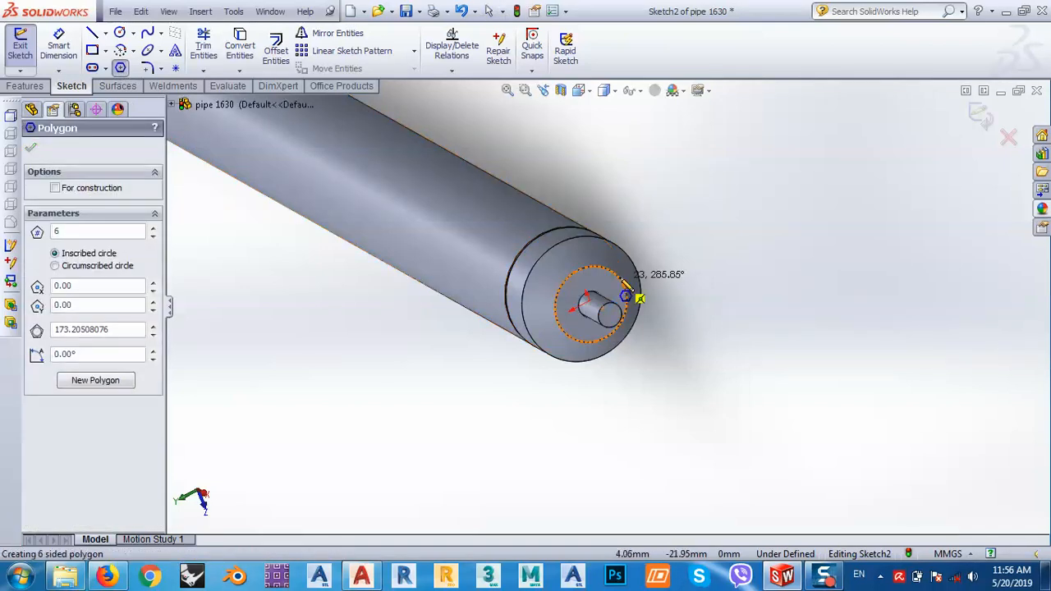
pyautogui.click(666, 242)
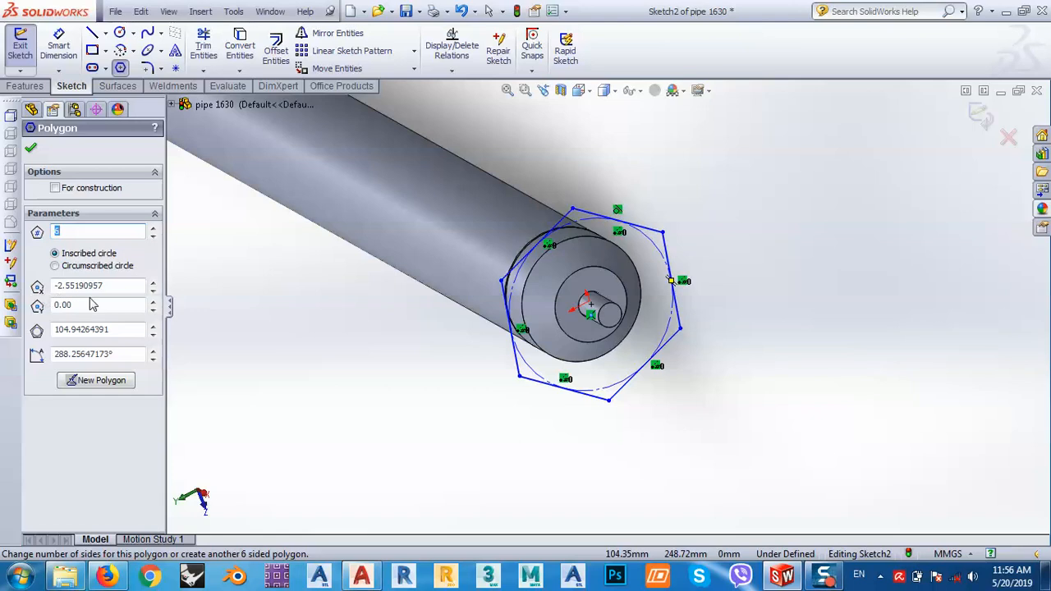
# Set the hexagon's inscribed circle diameter to 22 mm and accept the polygon.
pyautogui.click(119, 329)
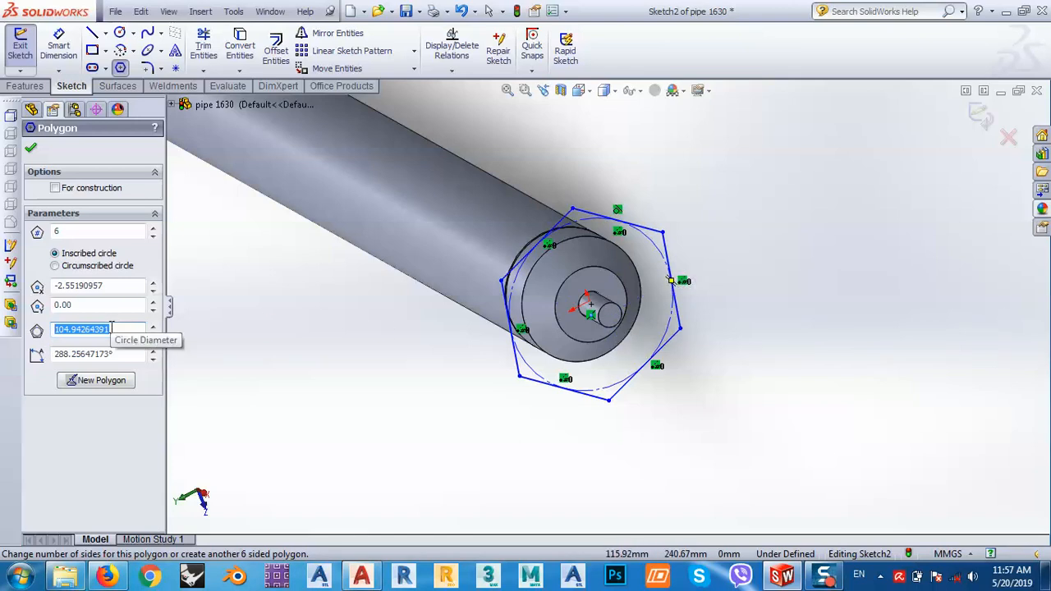
pyautogui.write('22')
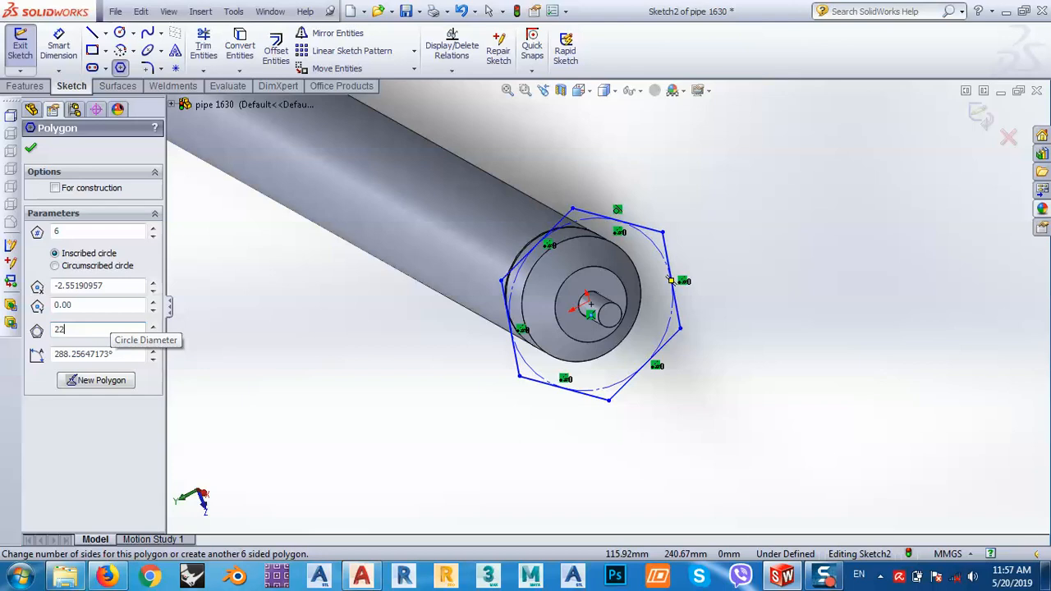
pyautogui.press('Return')
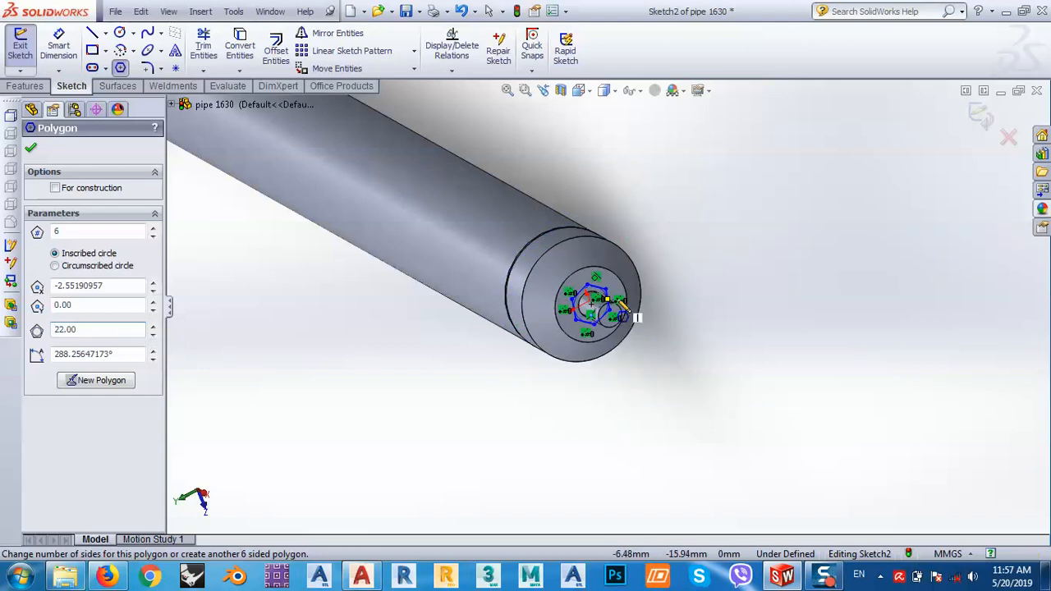
pyautogui.scroll(-5, 575, 316)
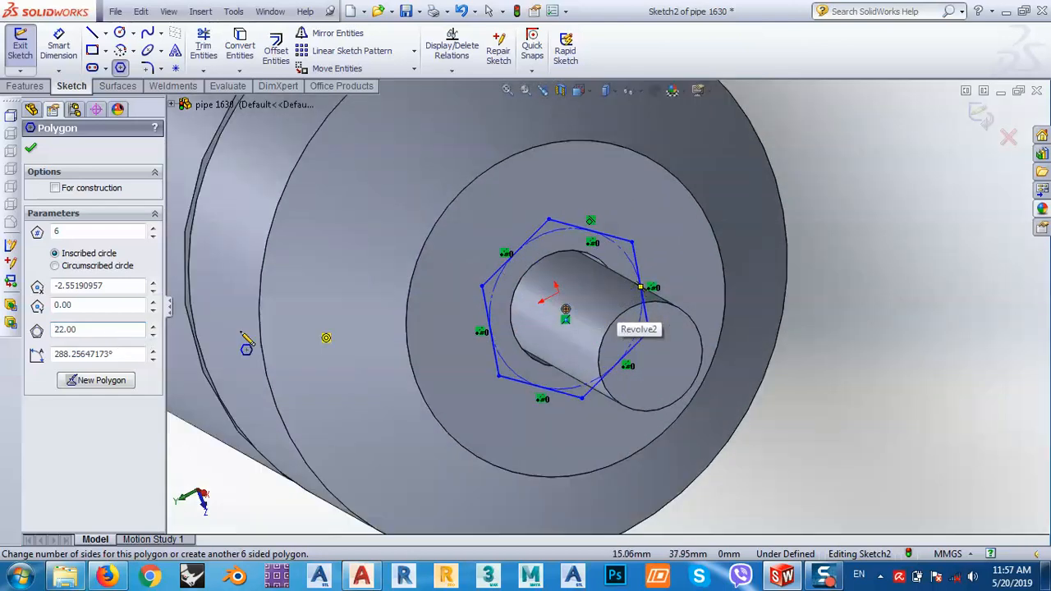
pyautogui.click(80, 330)
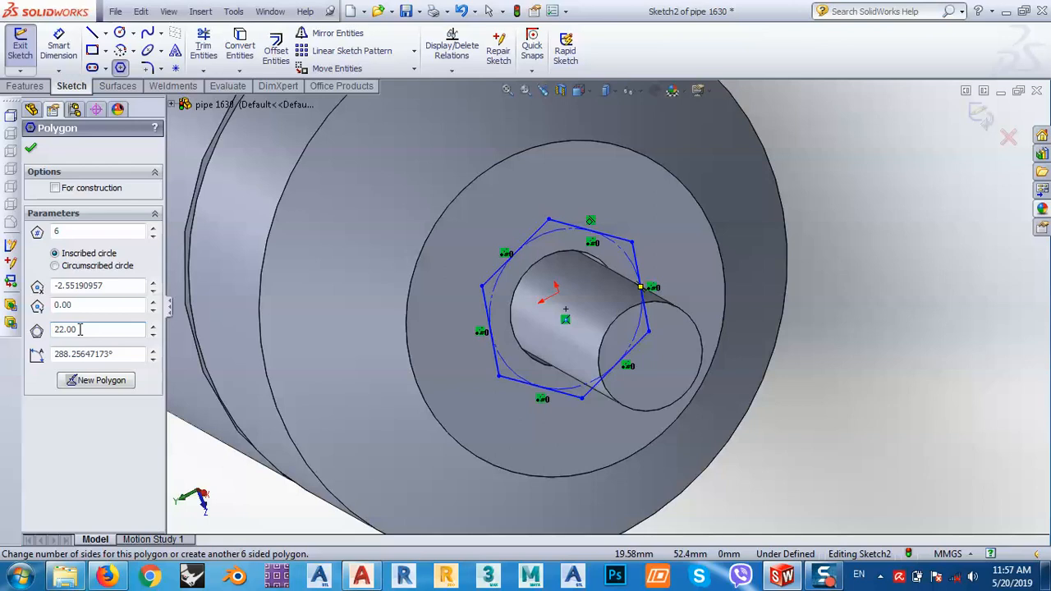
pyautogui.click(31, 150)
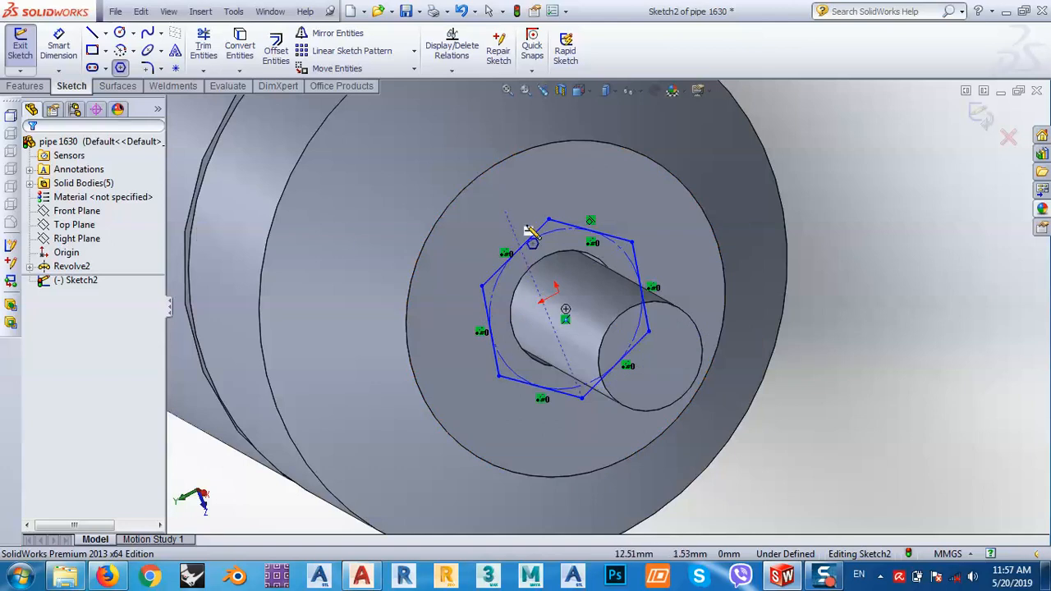
# Start an Extruded Boss/Base from the hexagon sketch around the stud with a blind depth of 30 mm.
pyautogui.click(37, 86)
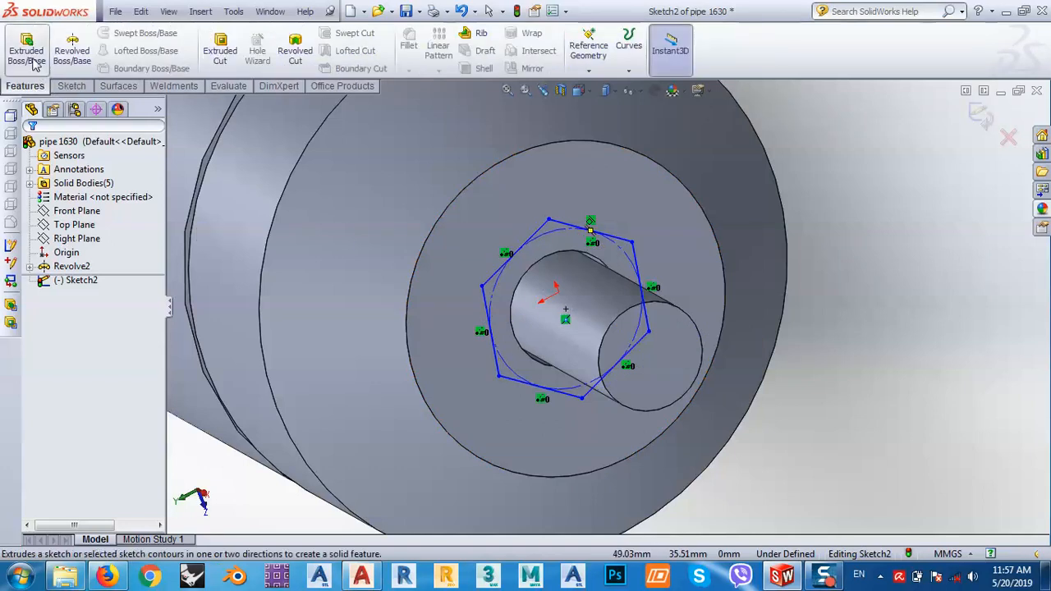
pyautogui.click(27, 53)
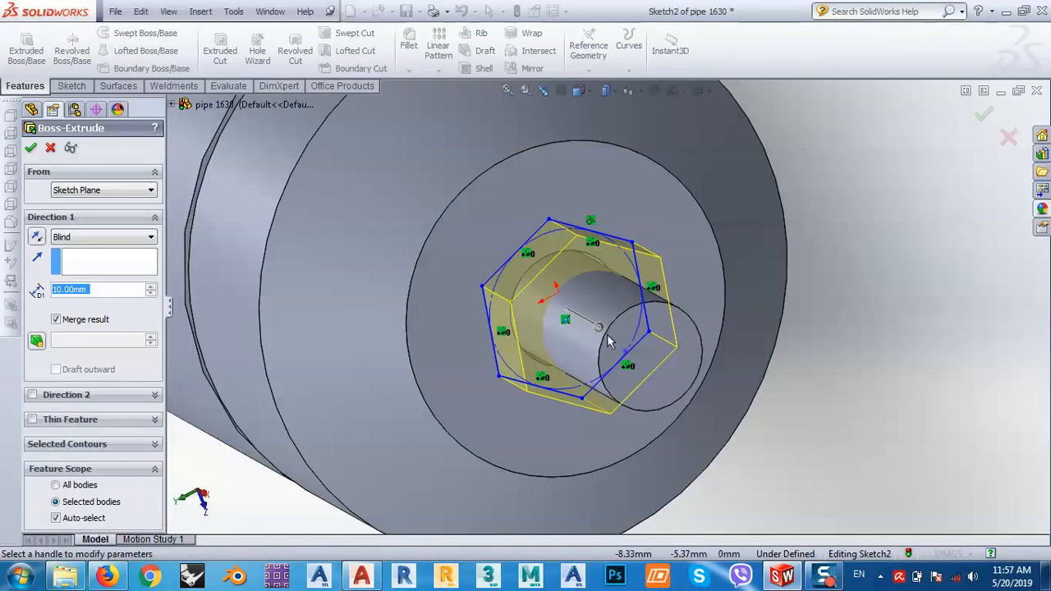
pyautogui.moveTo(577, 369); pyautogui.dragTo(628, 402, button='middle')
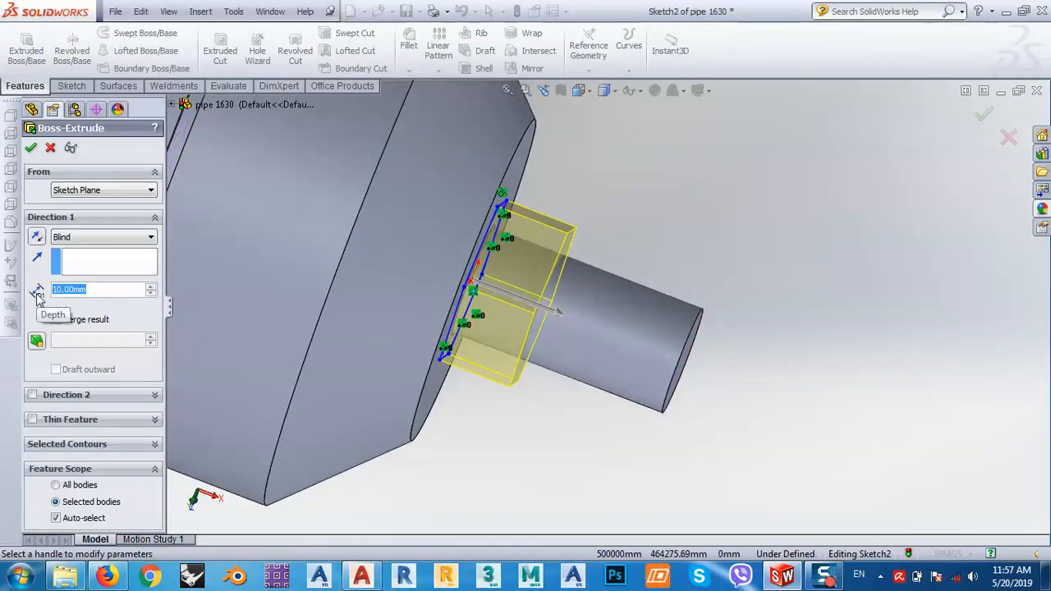
pyautogui.write('30')
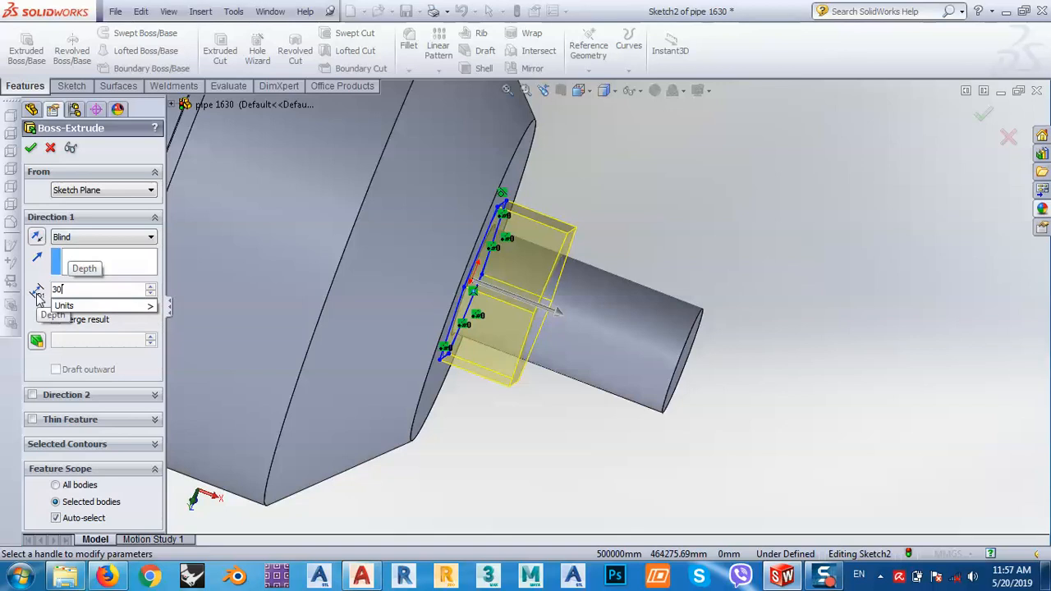
pyautogui.press('Return')
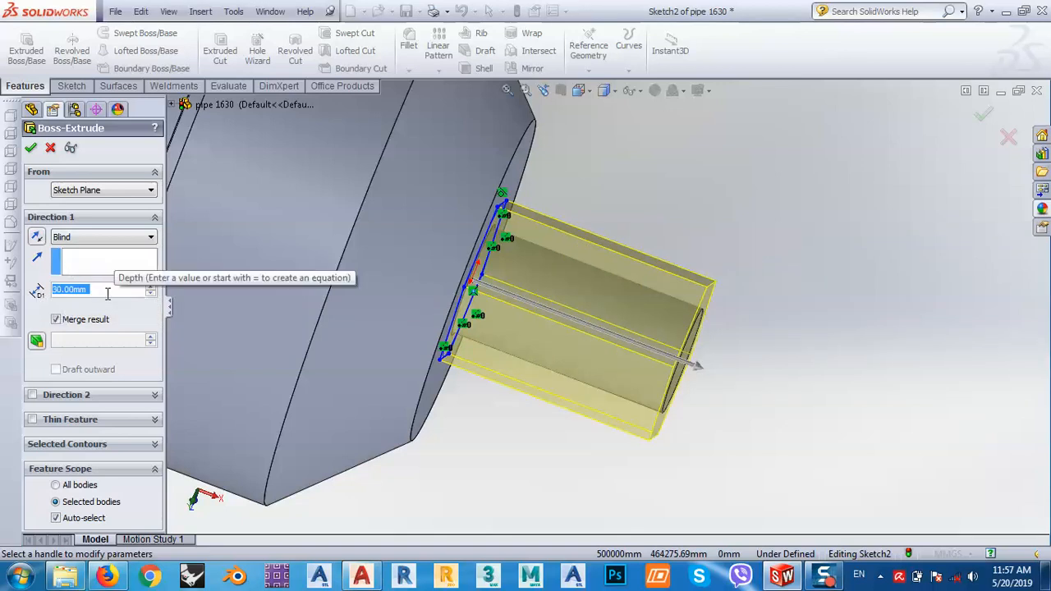
# Try a depth of 20 mm for the hexagon extrusion, and set it back to 30 mm.
pyautogui.write('20')
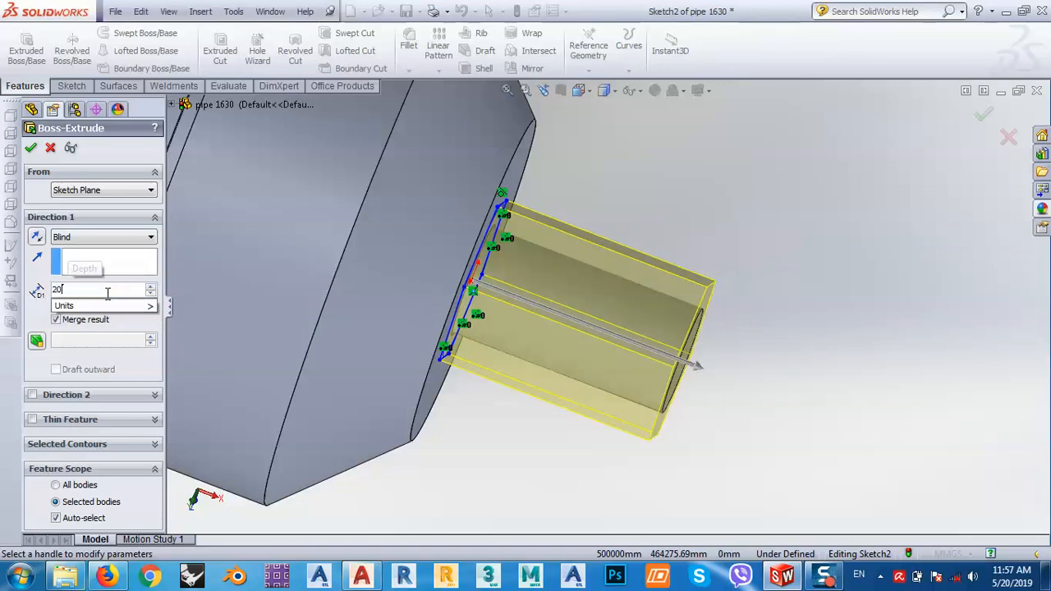
pyautogui.press('Return')
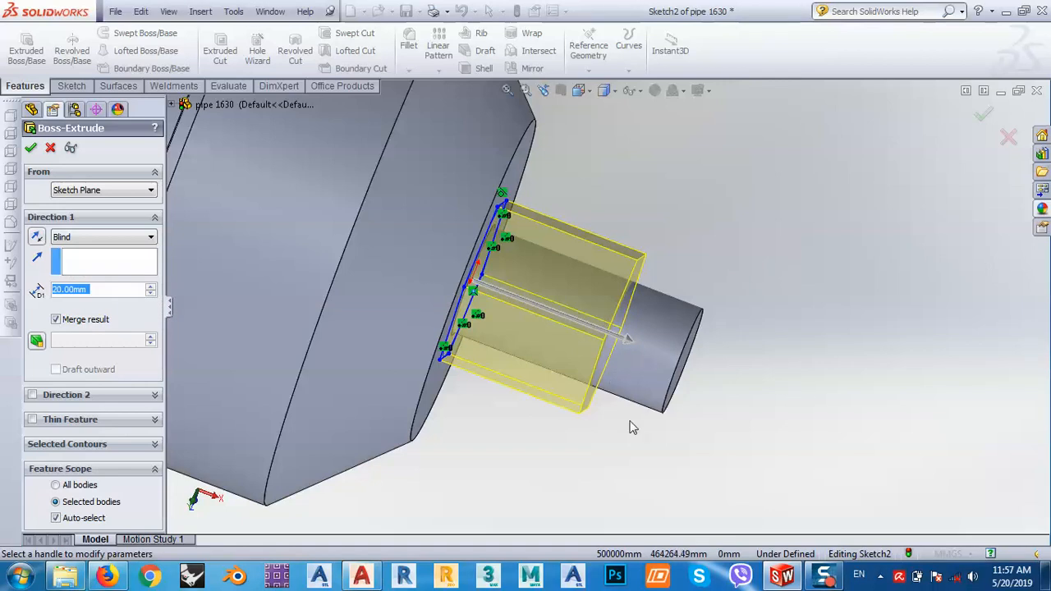
pyautogui.write('30')
pyautogui.press('Return')
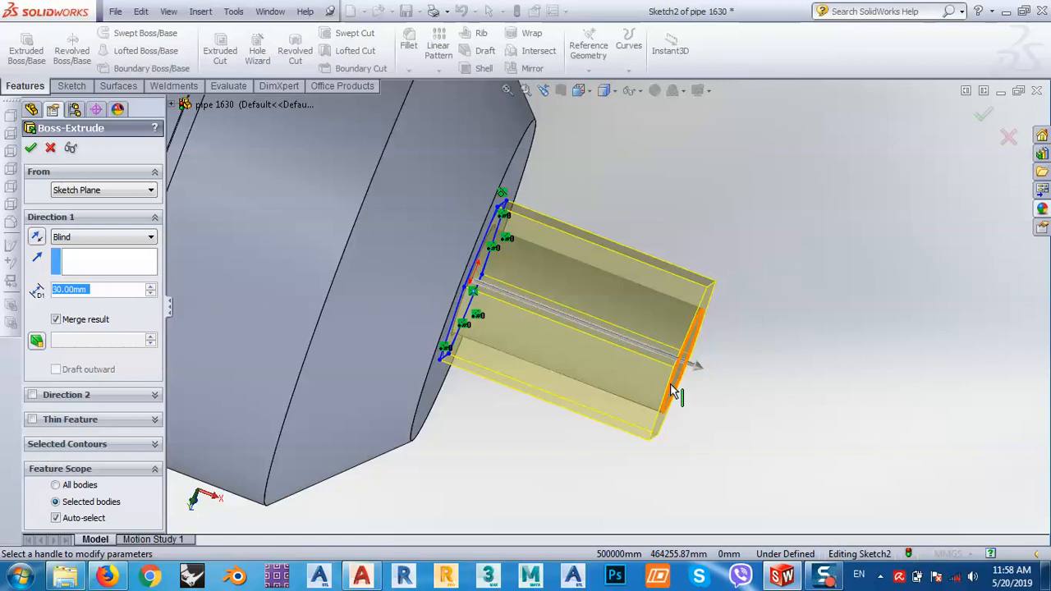
# Turn off Merge result for the hexagon extrusion and complete it as a separate body.
pyautogui.moveTo(673, 394)
pyautogui.mouseDown(button='middle')
pyautogui.moveTo(554, 304)
pyautogui.moveTo(561, 346)
pyautogui.mouseUp(button='middle')
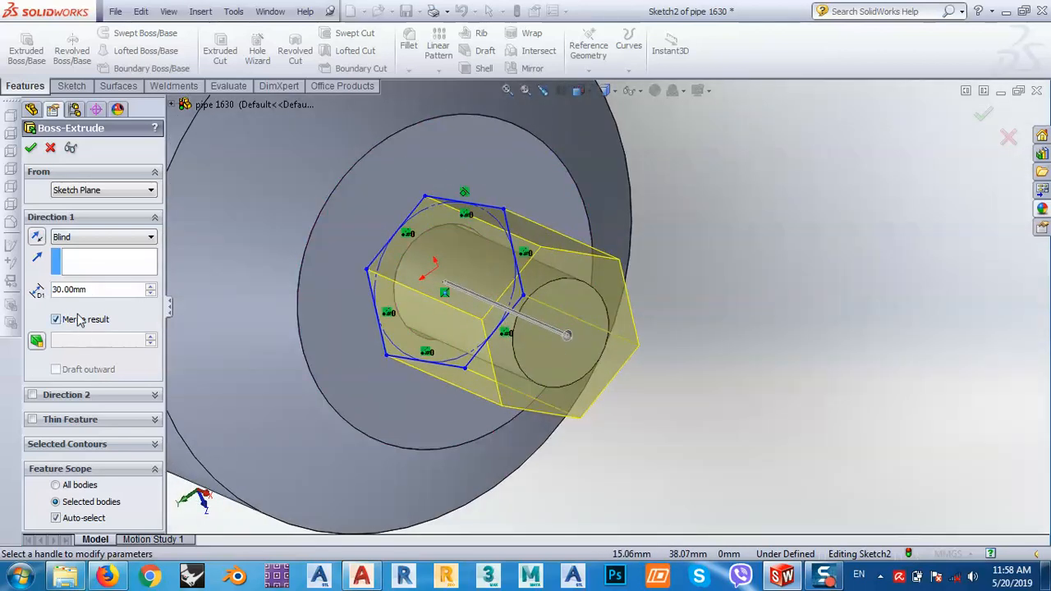
pyautogui.moveTo(496, 323); pyautogui.dragTo(189, 335, button='middle')
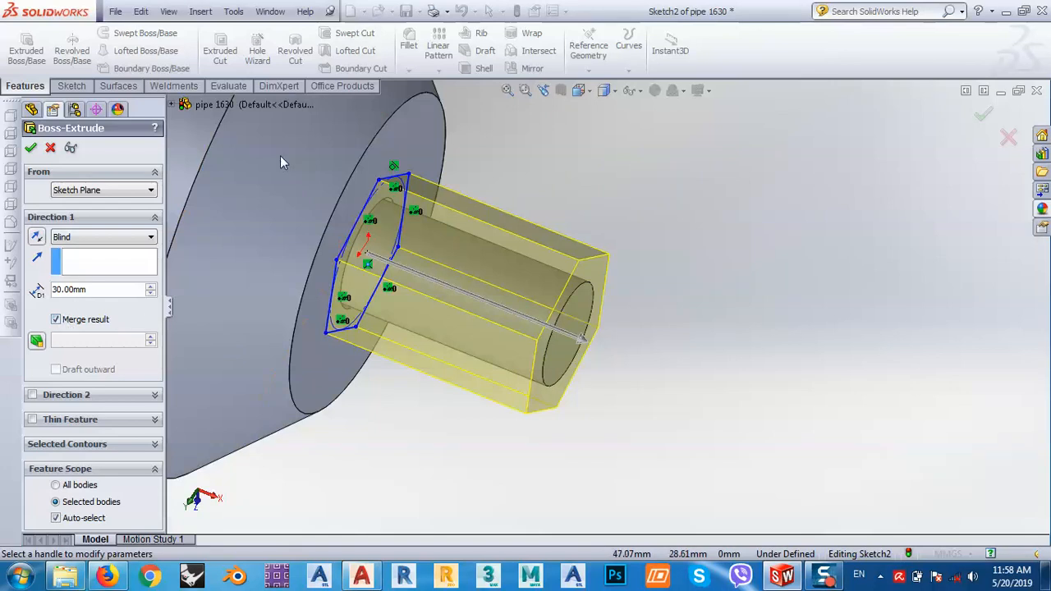
pyautogui.click(56, 320)
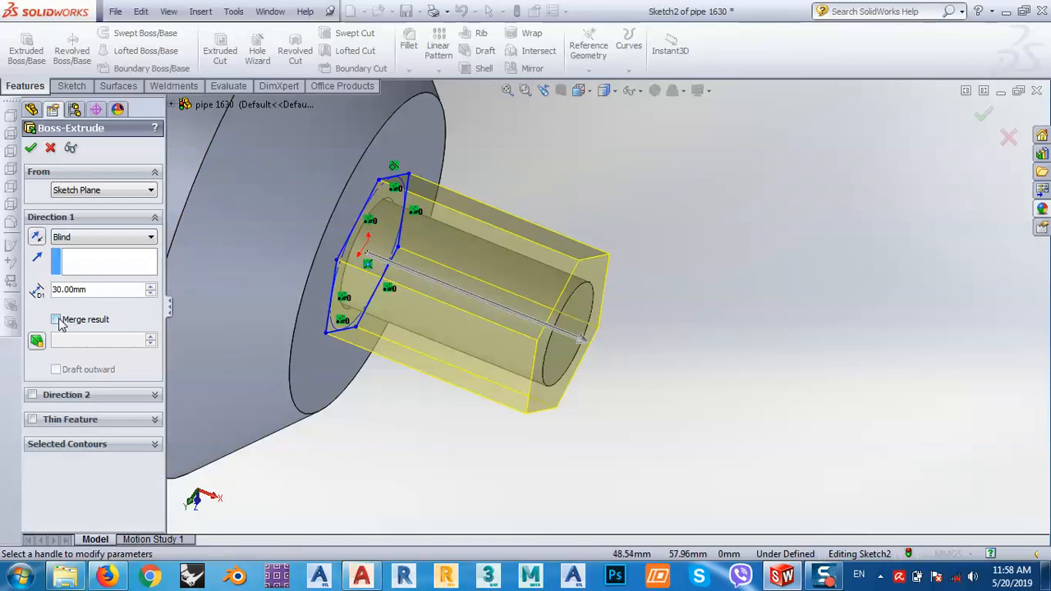
pyautogui.click(29, 149)
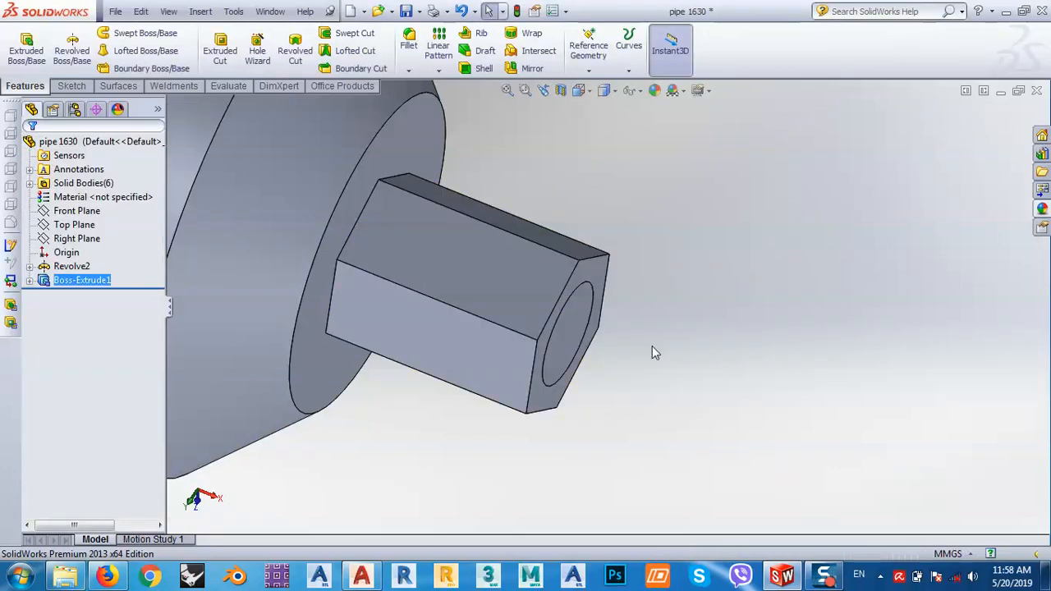
# Examine both ends of the pipe, comparing the stud with the hexagonal sleeve to the bare stud.
pyautogui.scroll(3, 735, 300)
pyautogui.scroll(3, 735, 300)
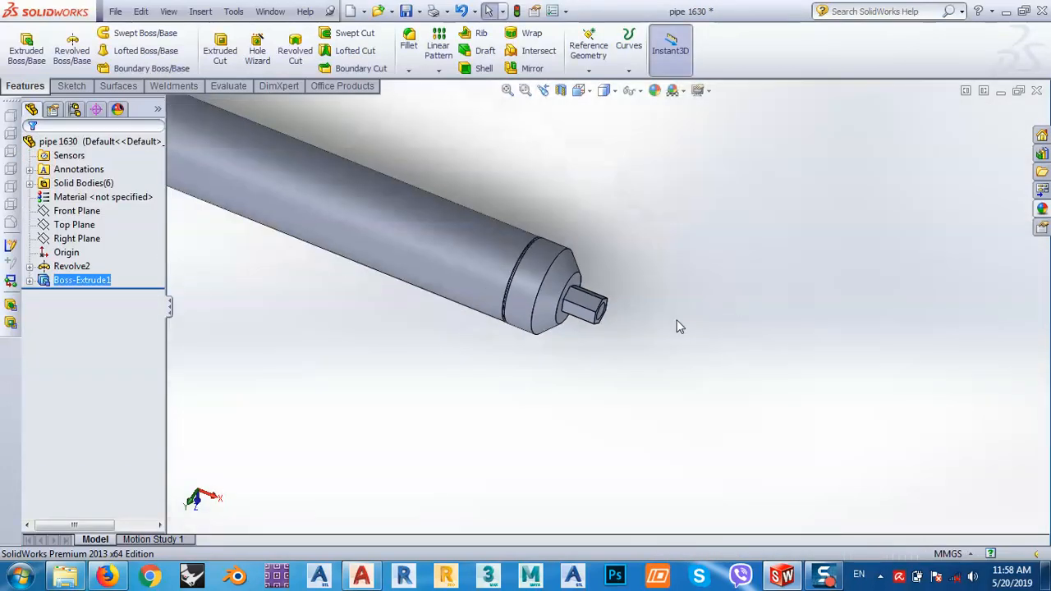
pyautogui.scroll(1, 657, 294)
pyautogui.scroll(2, 688, 294)
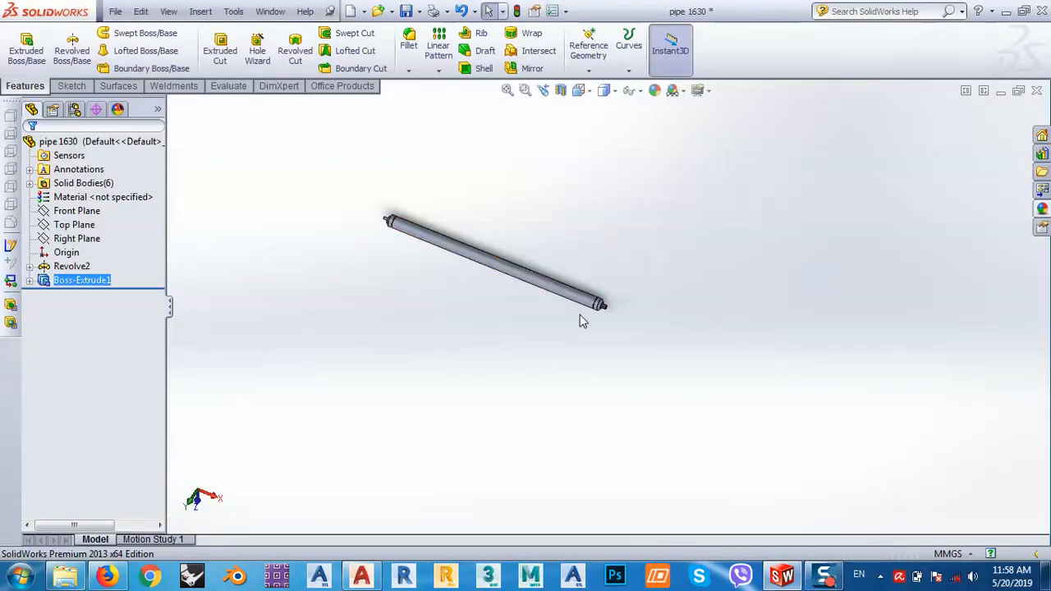
pyautogui.moveTo(579, 320); pyautogui.dragTo(444, 240, button='middle')
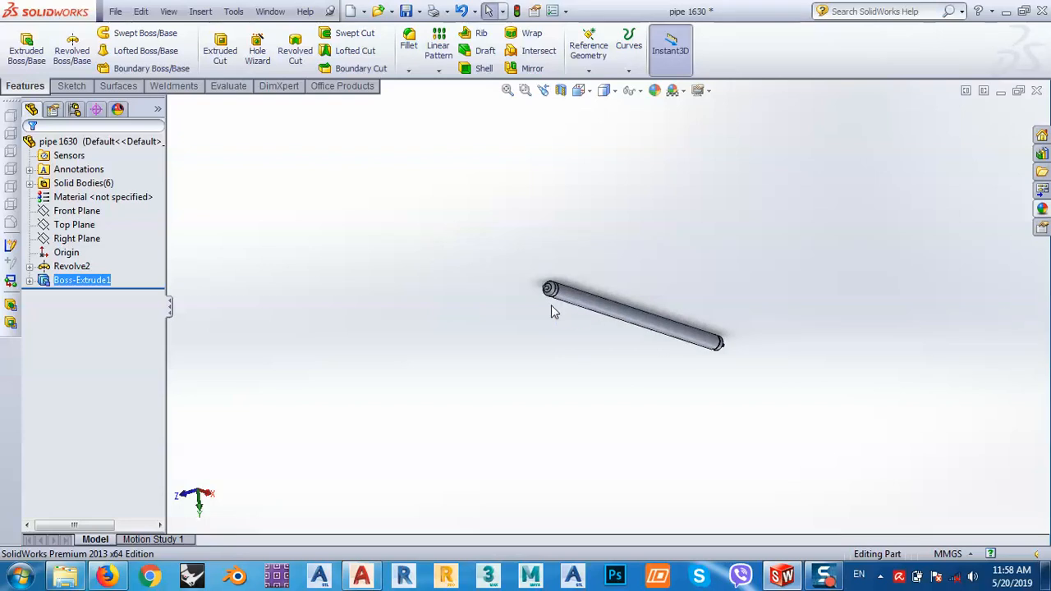
pyautogui.scroll(-5, 551, 305)
pyautogui.scroll(2, 456, 276)
pyautogui.scroll(2, 457, 276)
pyautogui.moveTo(542, 337); pyautogui.dragTo(698, 404, button='middle')
pyautogui.scroll(-4, 955, 413)
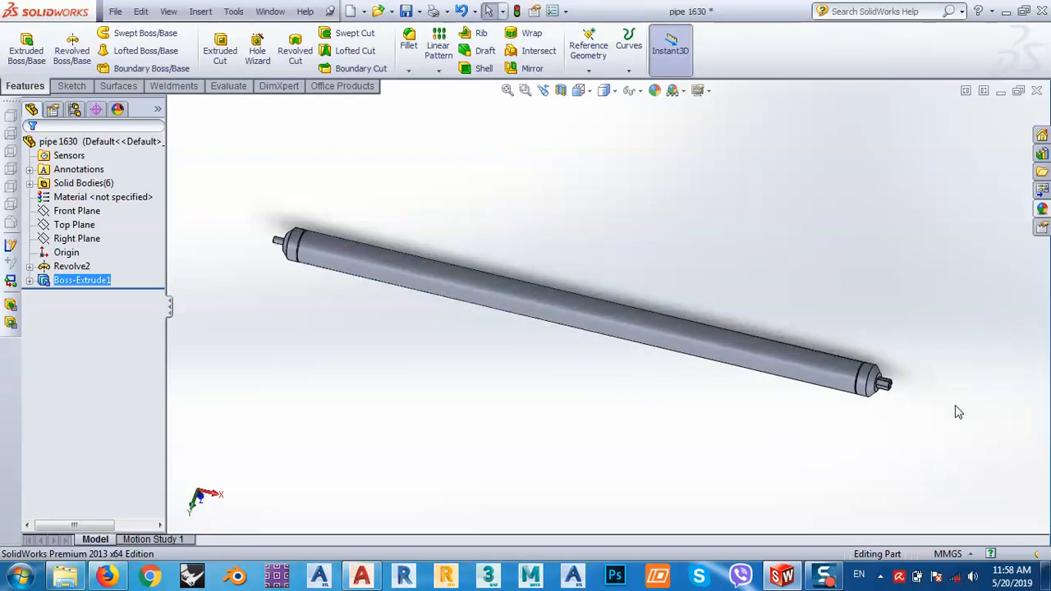
pyautogui.moveTo(899, 402); pyautogui.dragTo(757, 380, button='middle')
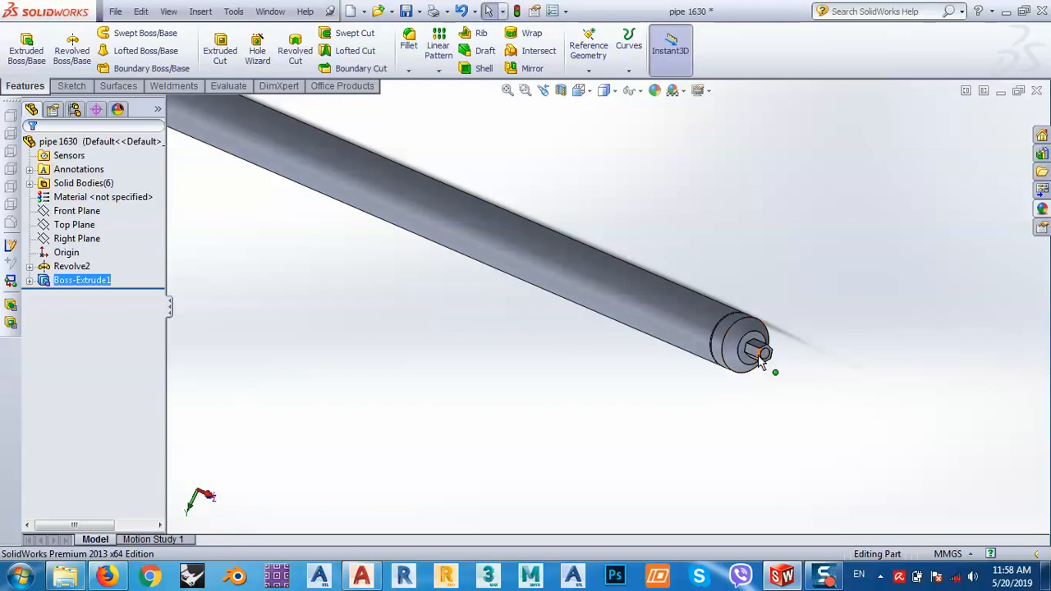
pyautogui.scroll(-3, 764, 378)
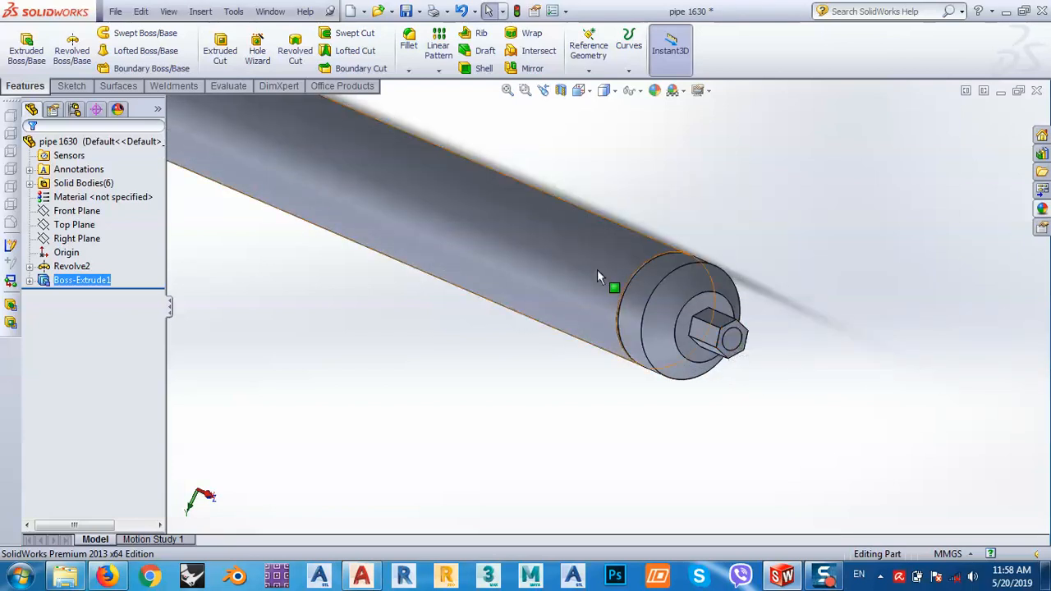
# Create a mid-plane reference plane between the end face of the hexagonal sleeve's stud and the opposite stud's end face.
pyautogui.click(588, 49)
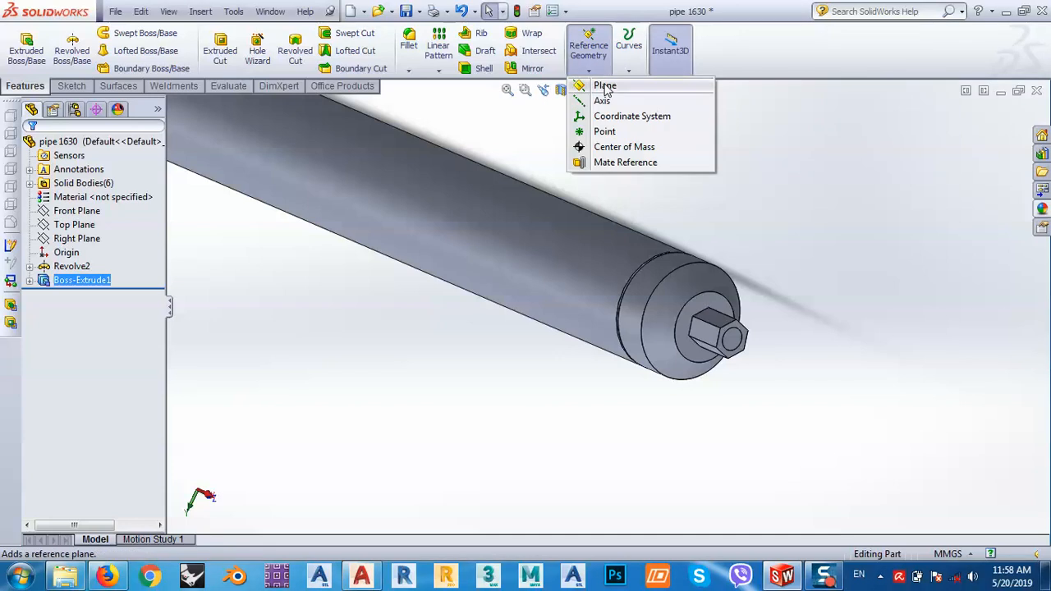
pyautogui.click(606, 86)
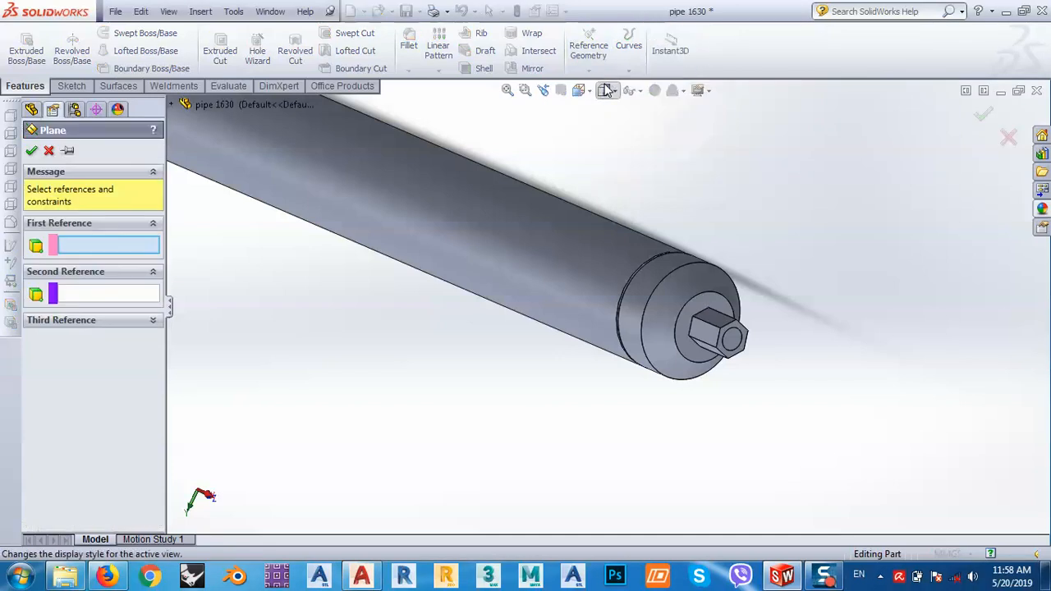
pyautogui.click(730, 344)
pyautogui.scroll(-10, 793, 340)
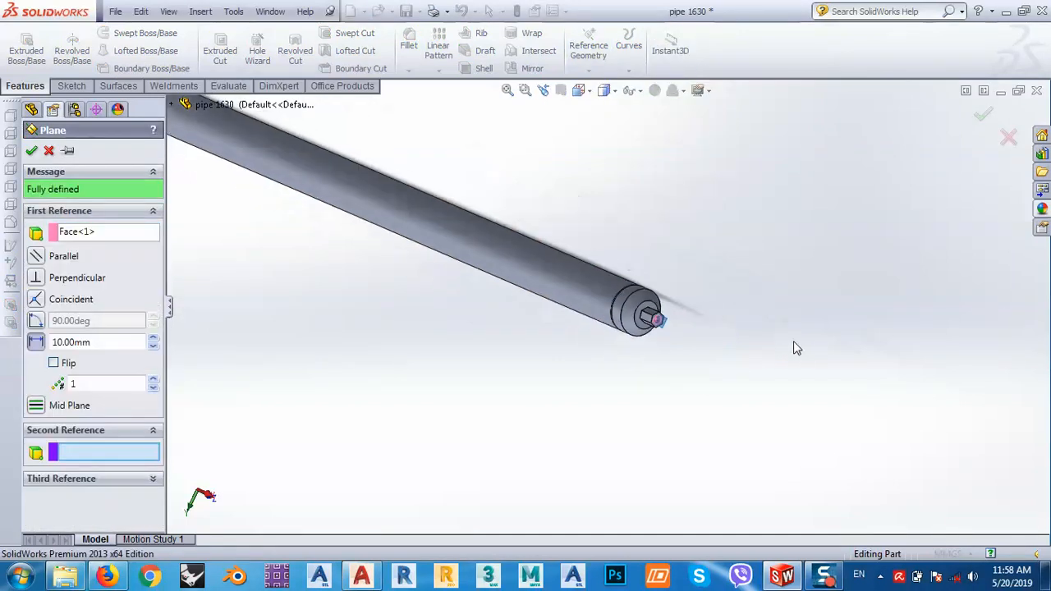
pyautogui.moveTo(492, 299); pyautogui.dragTo(496, 352, button='middle')
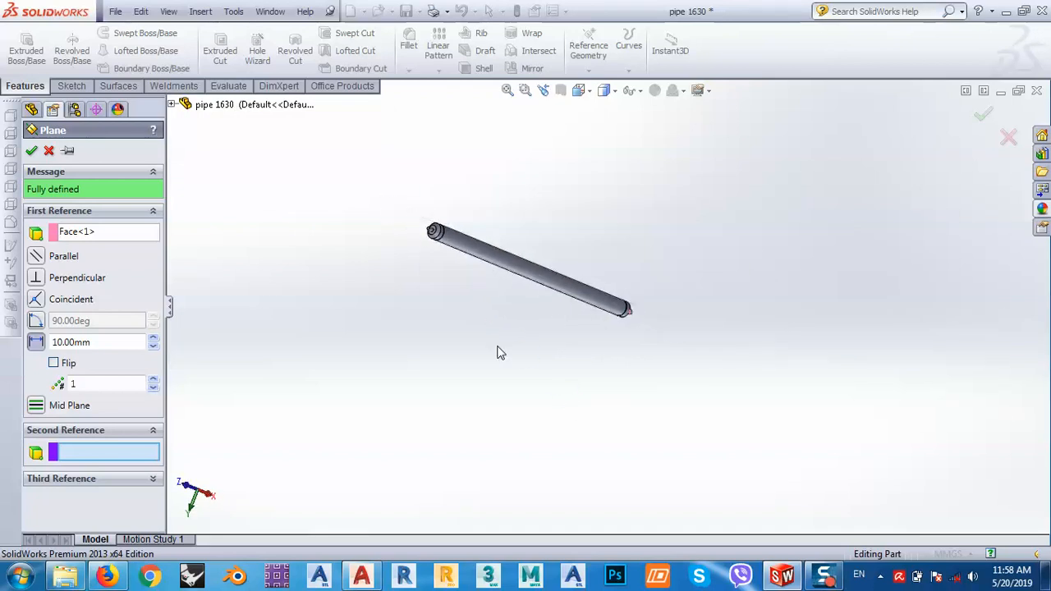
pyautogui.scroll(-10, 438, 233)
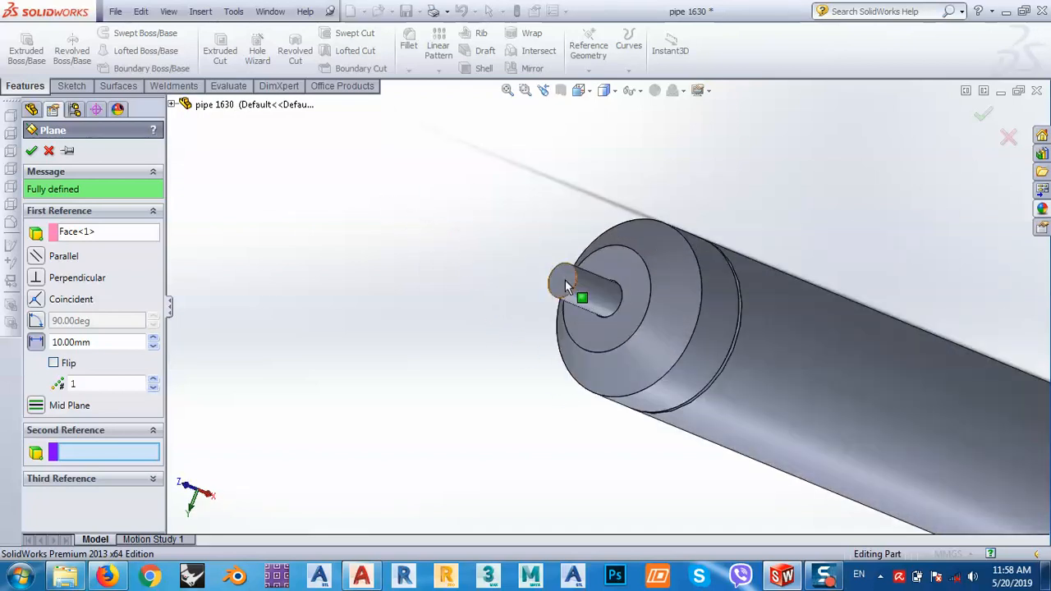
pyautogui.click(563, 283)
pyautogui.scroll(5, 692, 295)
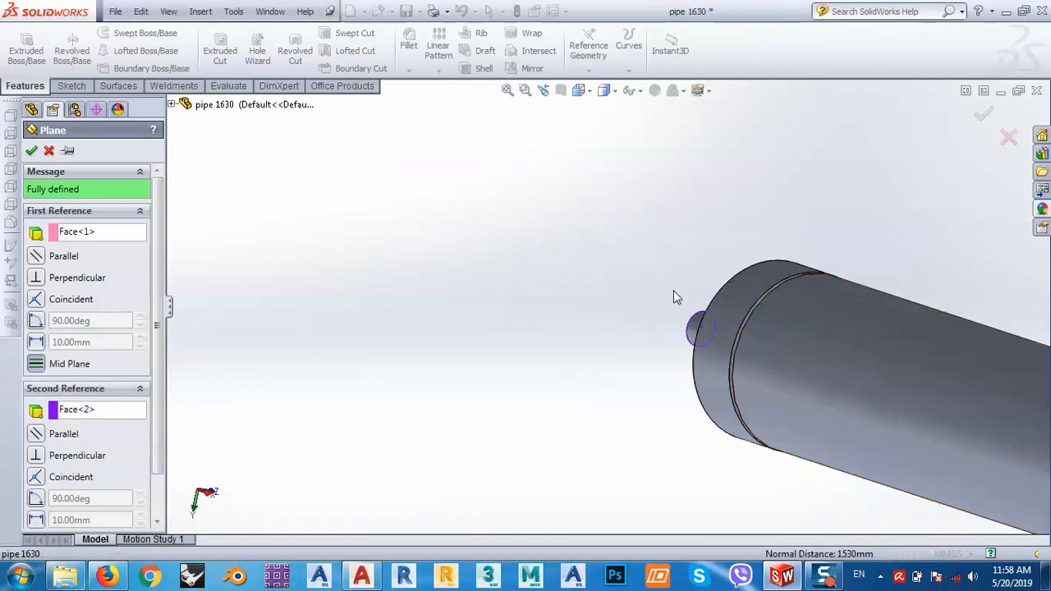
pyautogui.scroll(5, 692, 295)
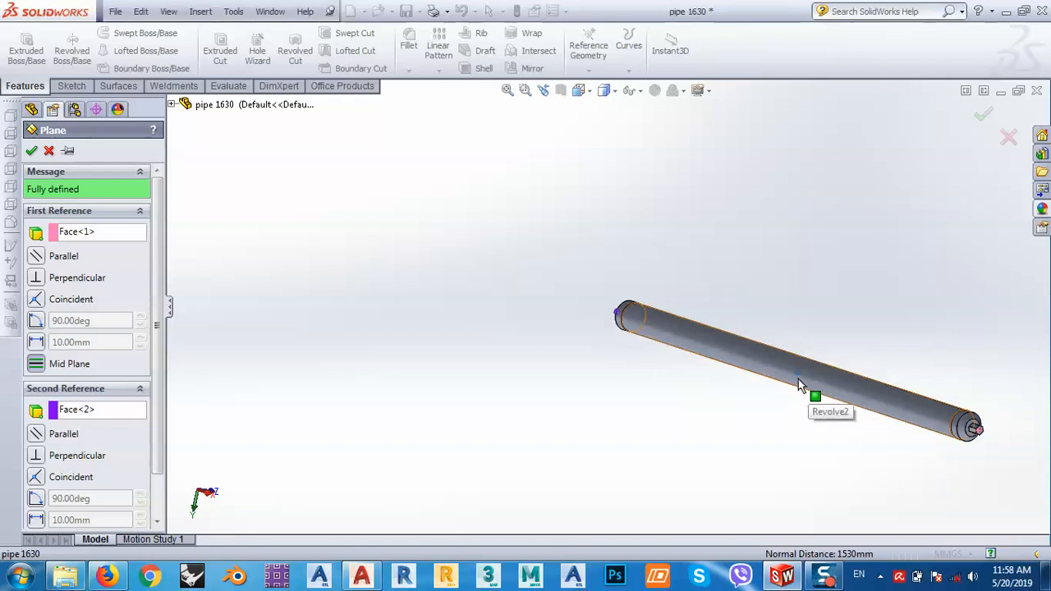
pyautogui.scroll(-3, 799, 379)
pyautogui.scroll(-2, 742, 359)
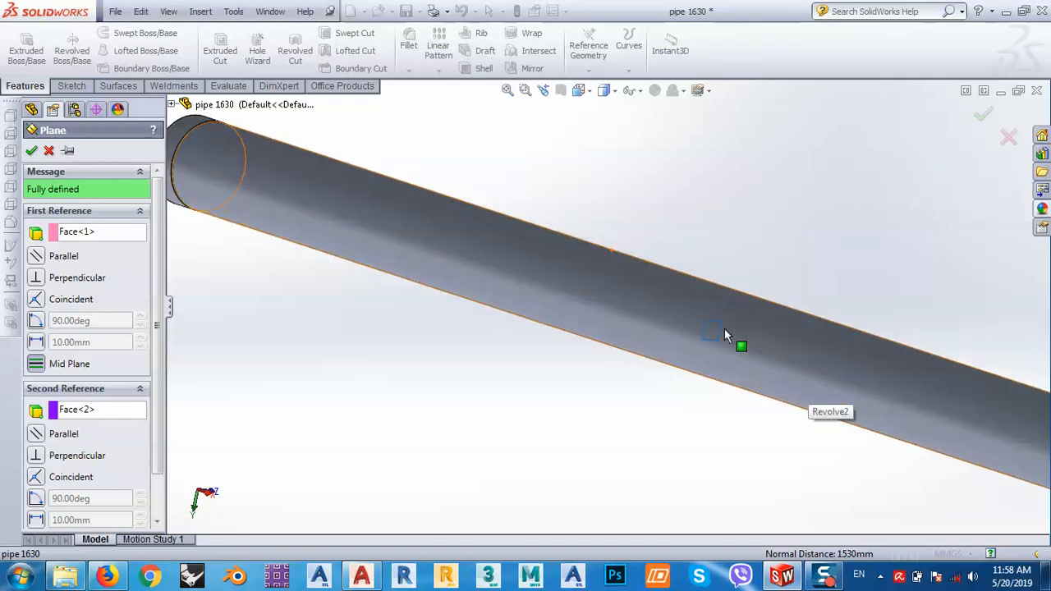
pyautogui.press('Return')
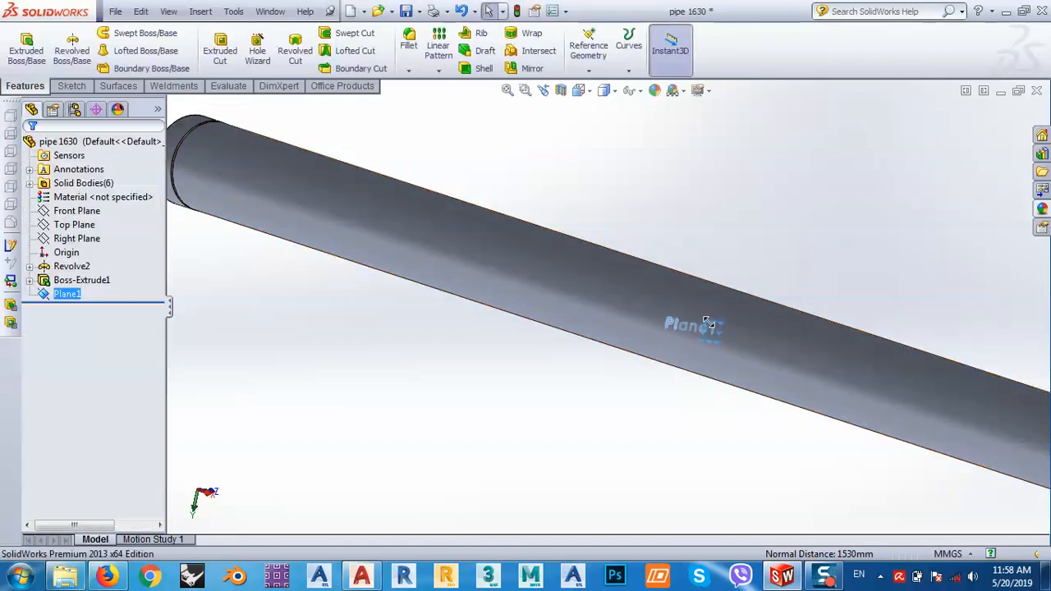
# Enlarge the displayed mid plane so it extends beyond the pipe's surface, and deselect it.
pyautogui.moveTo(700, 336); pyautogui.dragTo(634, 415)
pyautogui.click(597, 436)
pyautogui.scroll(5, 535, 334)
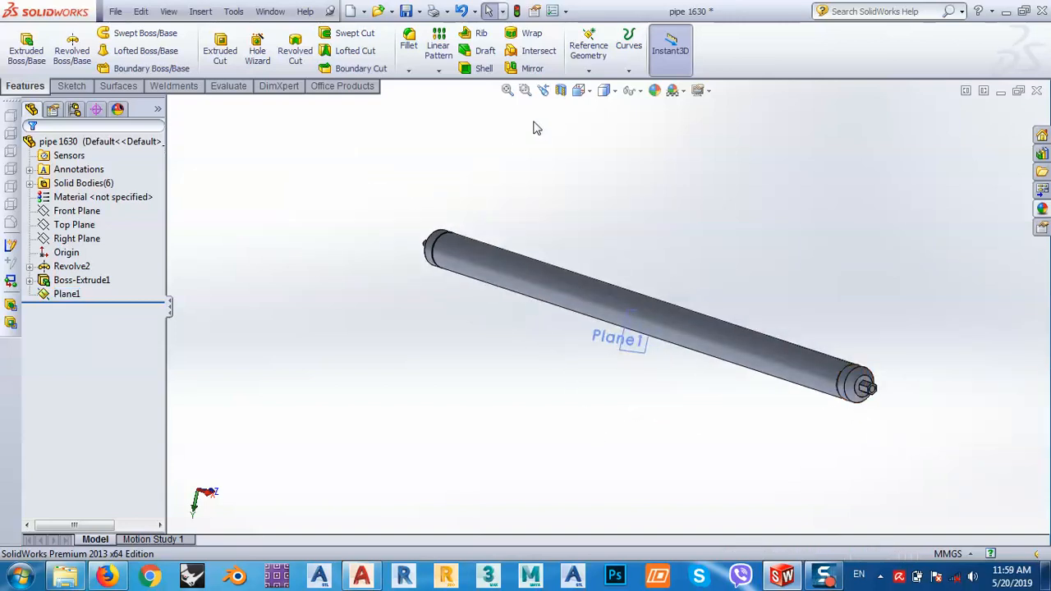
# Mirror the hexagonal sleeve body about Plane1 onto the bare stud at the pipe's opposite end.
pyautogui.click(532, 70)
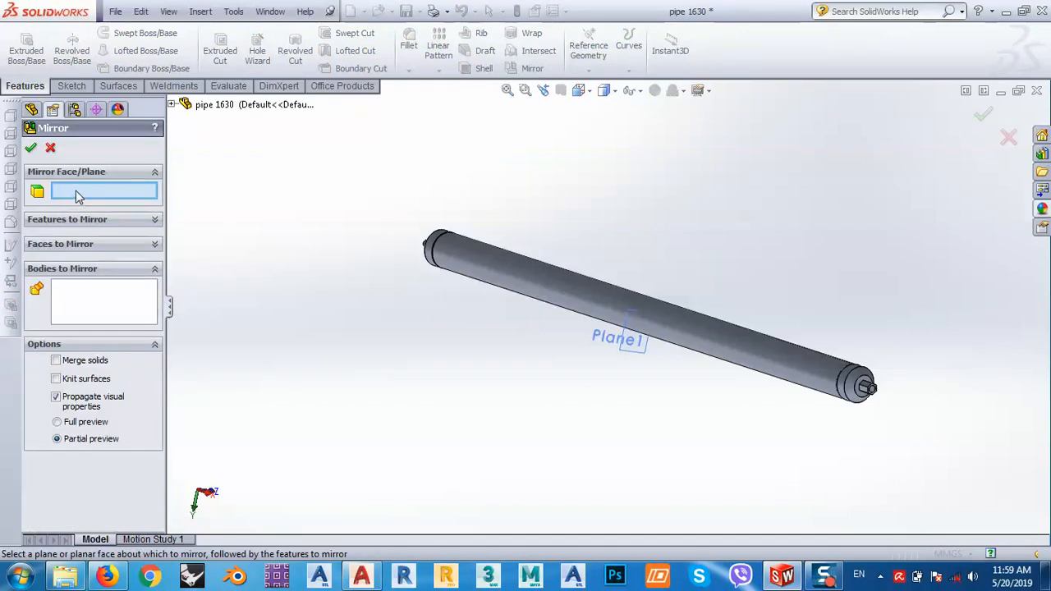
pyautogui.click(637, 359)
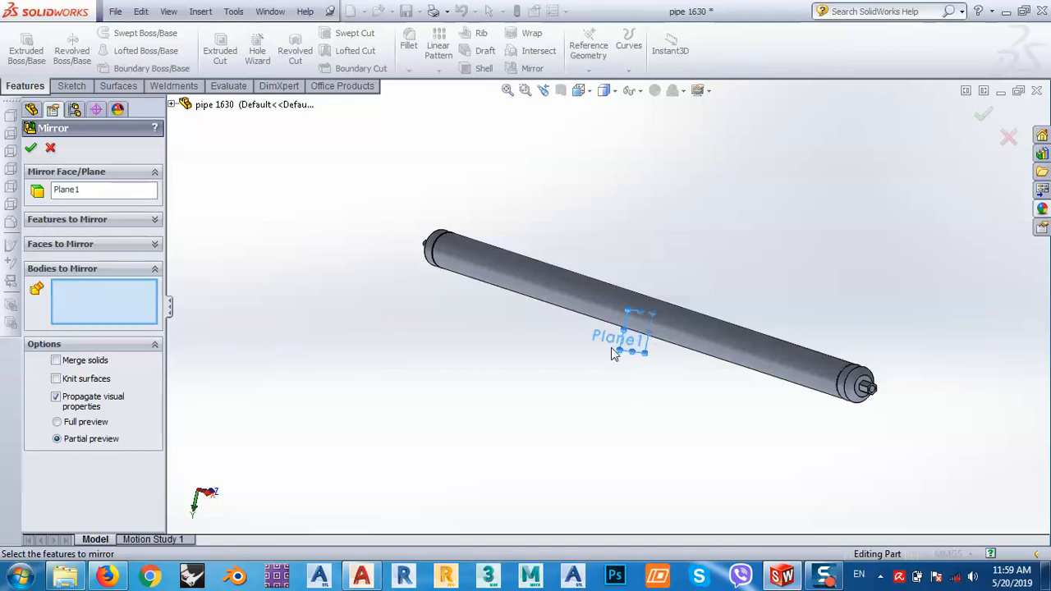
pyautogui.scroll(-10, 887, 375)
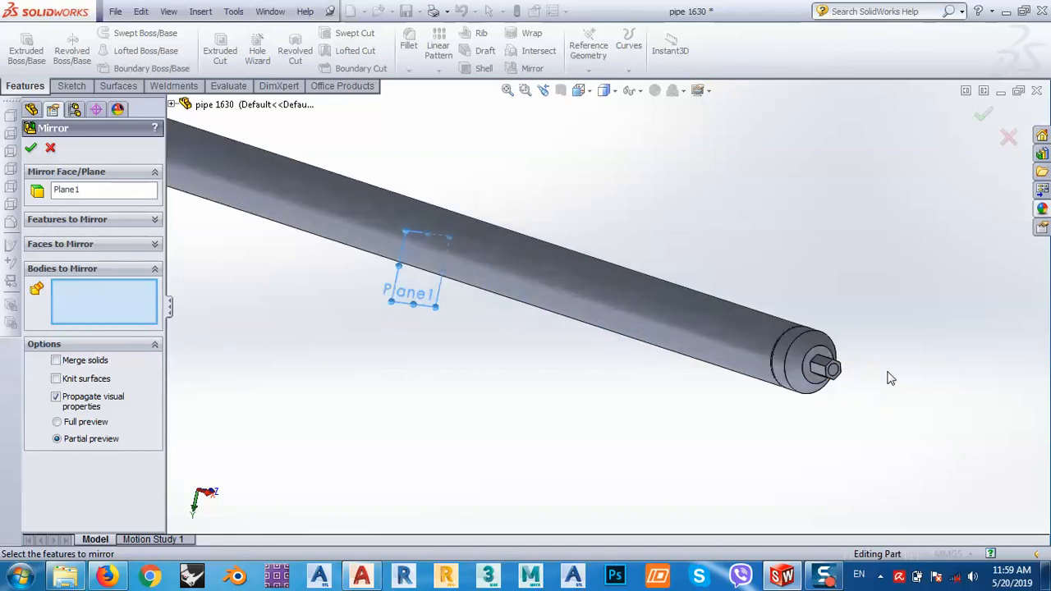
pyautogui.click(633, 301)
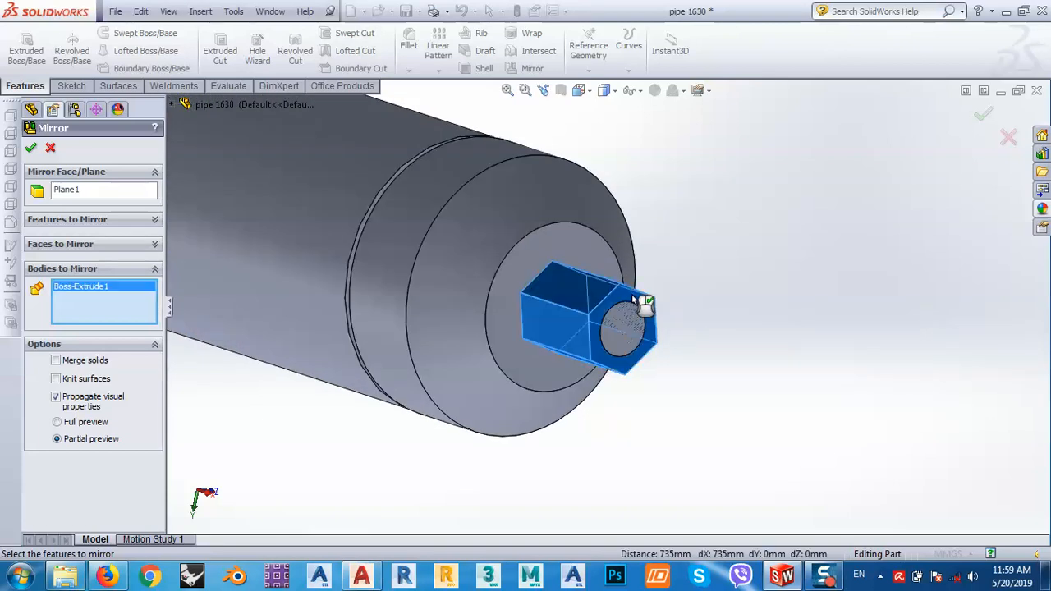
pyautogui.scroll(10, 841, 369)
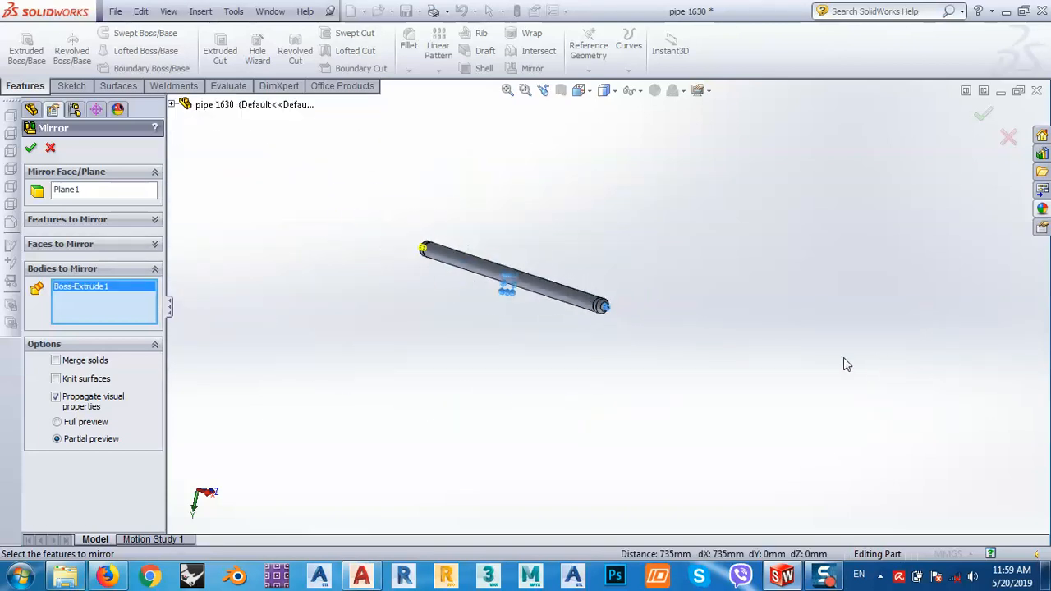
pyautogui.scroll(-10, 440, 269)
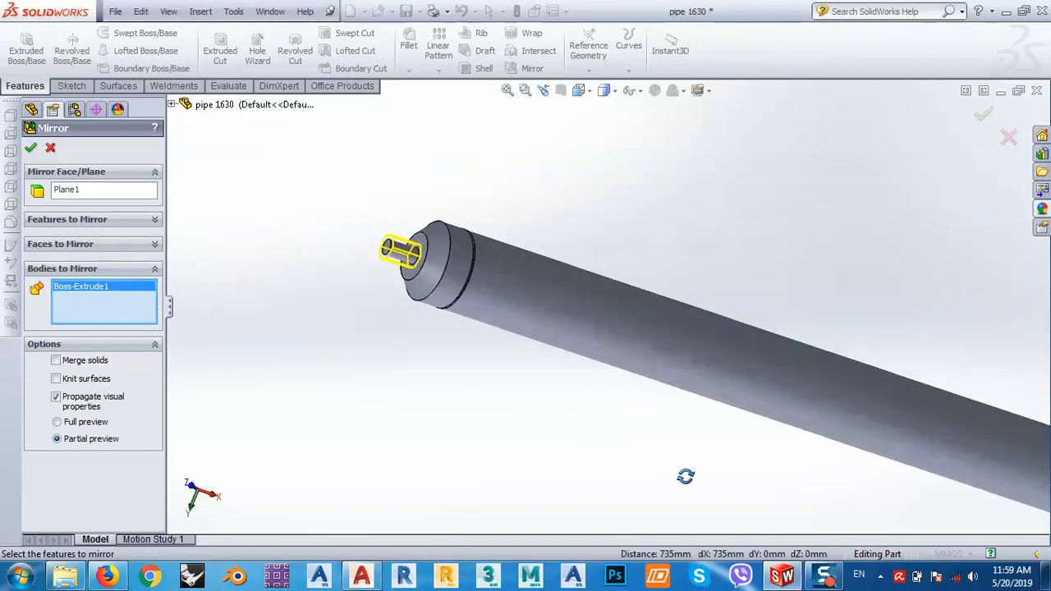
pyautogui.scroll(-6, 410, 247)
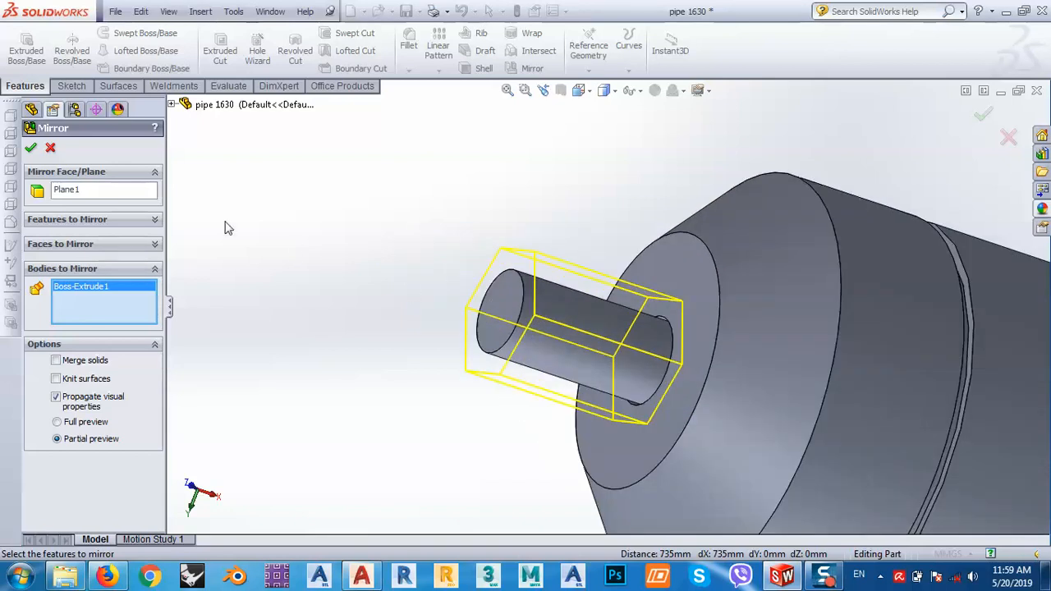
pyautogui.click(31, 148)
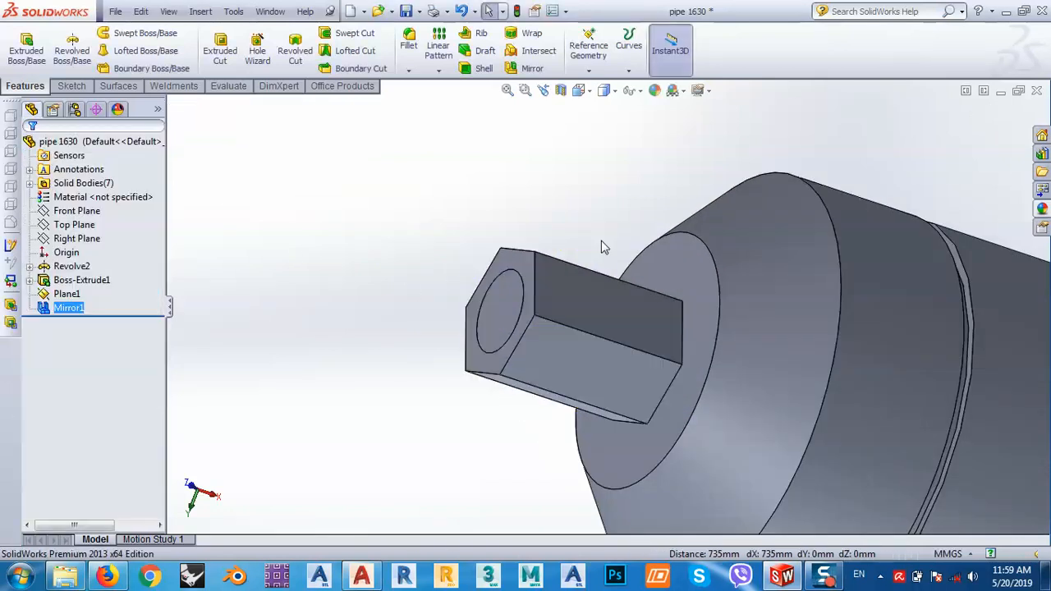
# Save the pipe 1630 part with the mirrored hexagonal sleeve.
pyautogui.scroll(14, 488, 284)
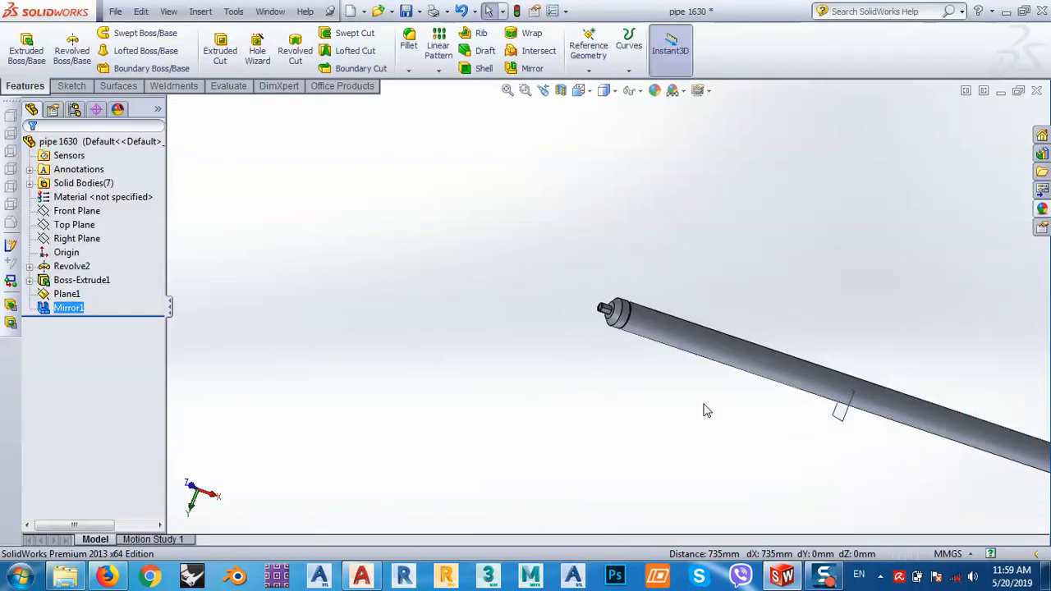
pyautogui.moveTo(704, 410); pyautogui.dragTo(896, 466, button='middle')
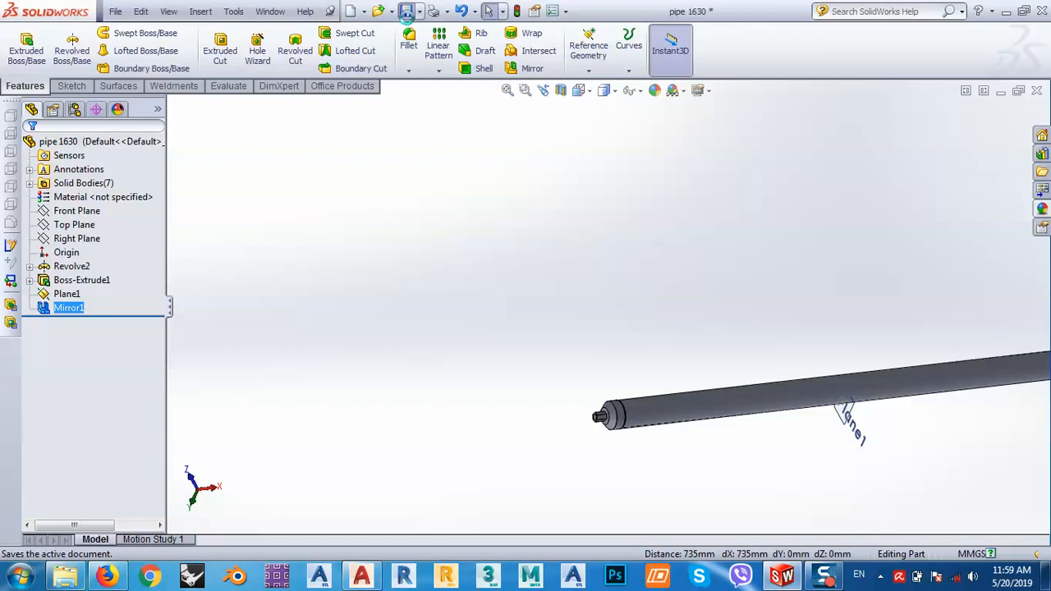
pyautogui.click(408, 12)
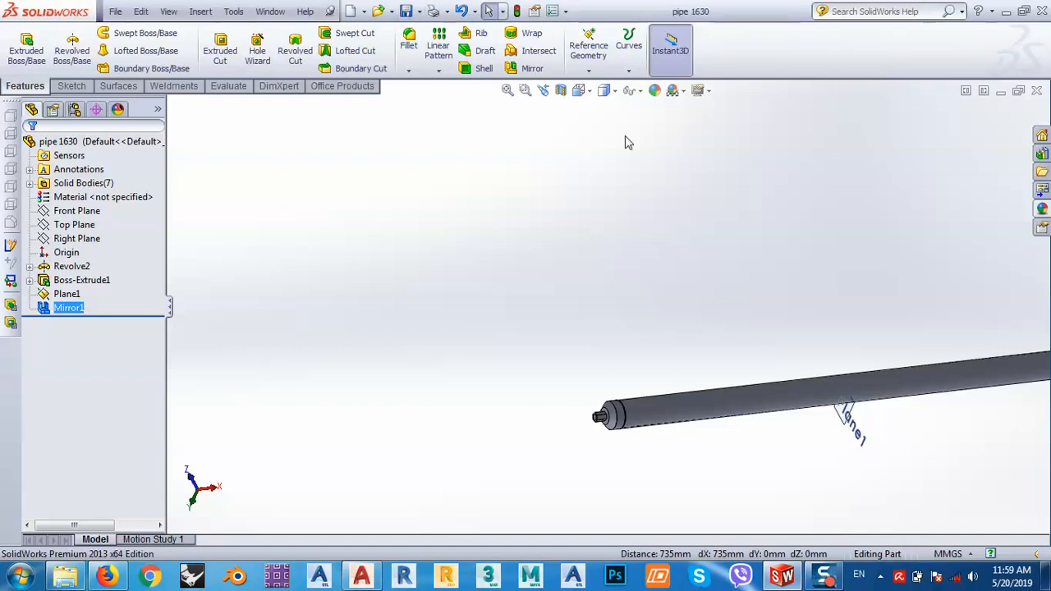
# Save a new version of the part in the same folder under the name pipe 1462.
pyautogui.click(418, 11)
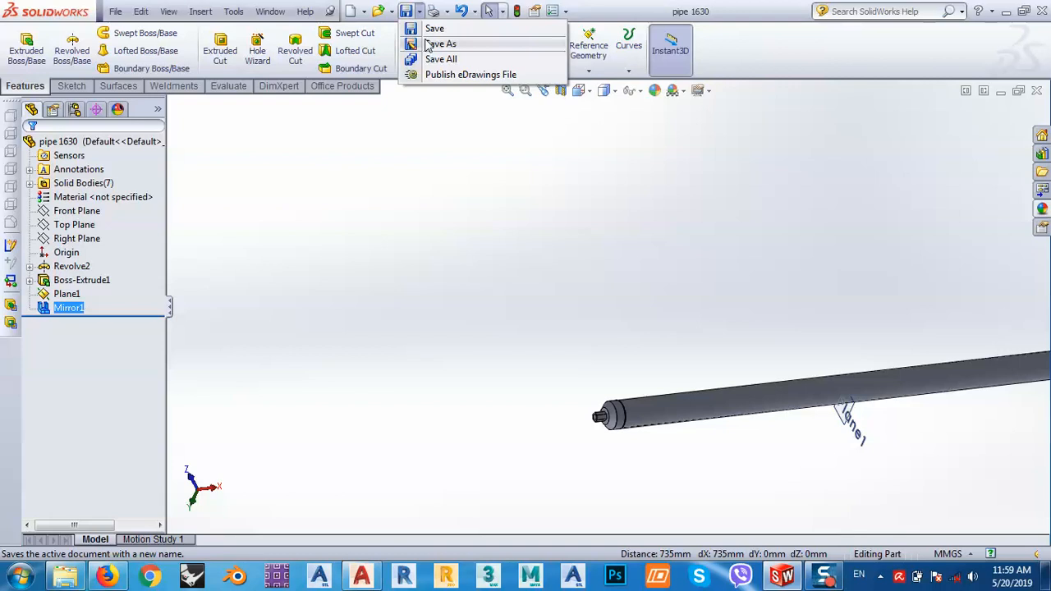
pyautogui.click(435, 43)
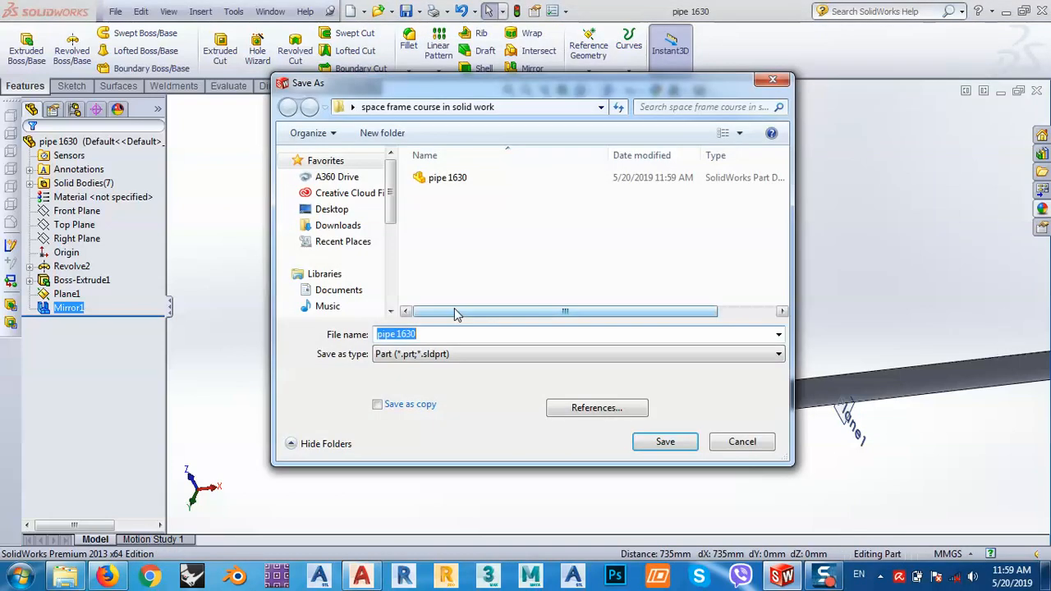
pyautogui.moveTo(416, 336); pyautogui.dragTo(401, 335)
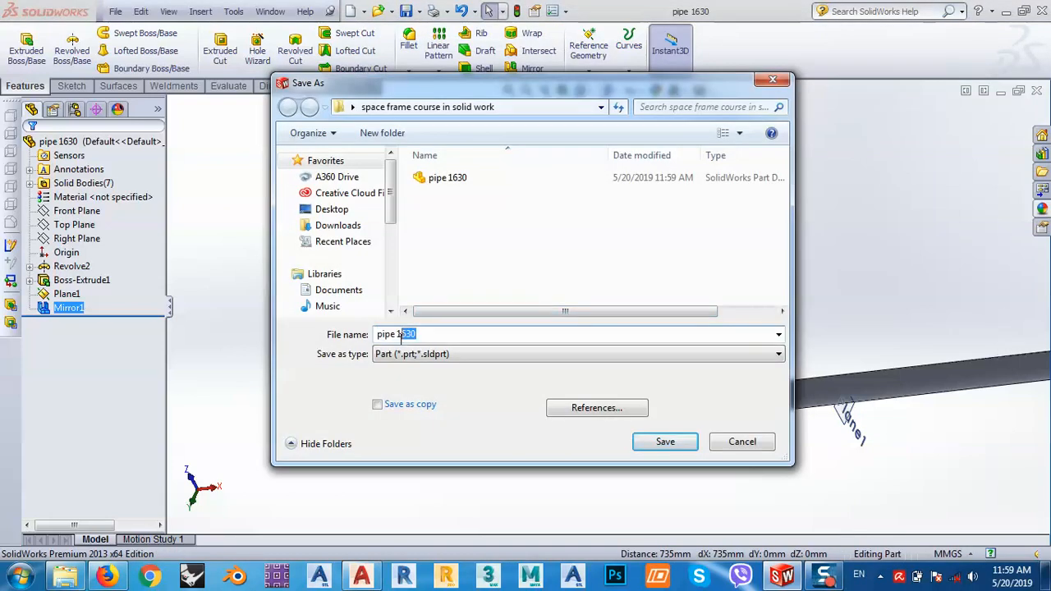
pyautogui.press('BackSpace')
pyautogui.write('462')
pyautogui.click(700, 447)
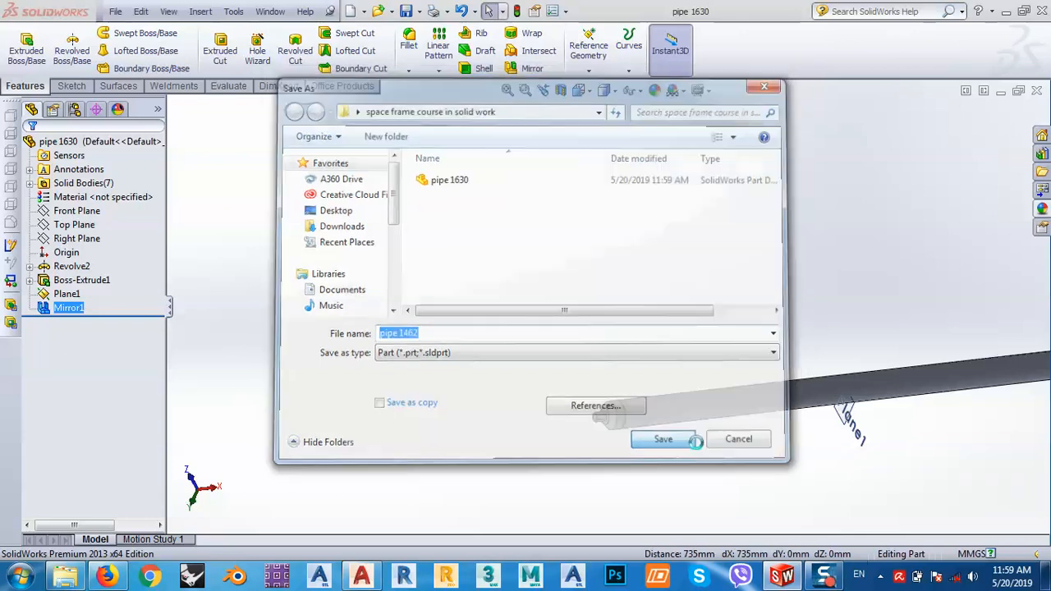
pyautogui.moveTo(817, 582)
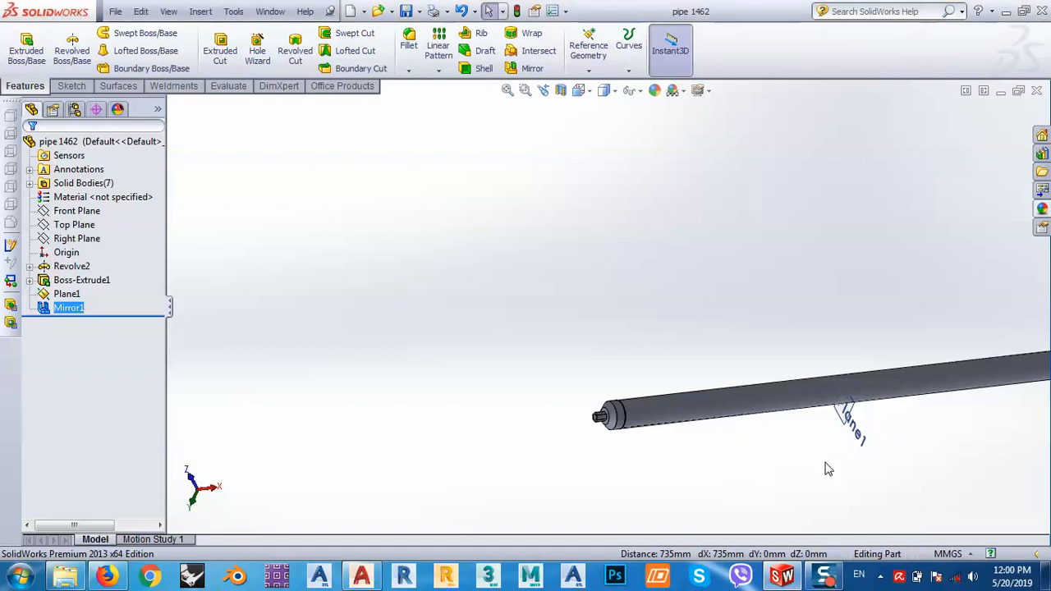
# Open the sketch of the pipe's revolve feature for editing and show it in the top view.
pyautogui.keyDown('ctrl'); pyautogui.moveTo(856, 476); pyautogui.dragTo(575, 403, button='middle'); pyautogui.keyUp('ctrl')
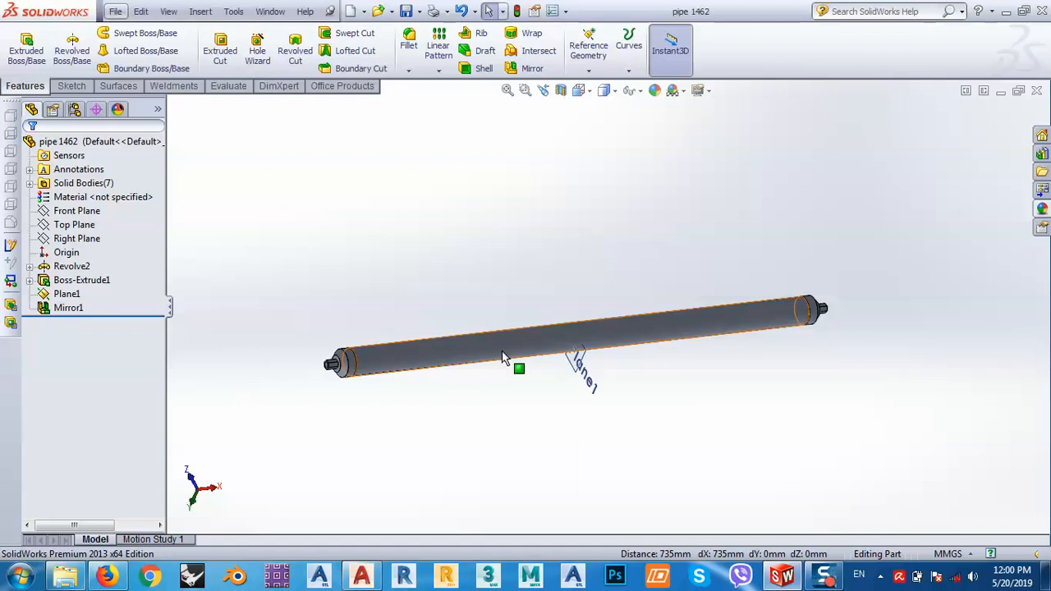
pyautogui.click(505, 357)
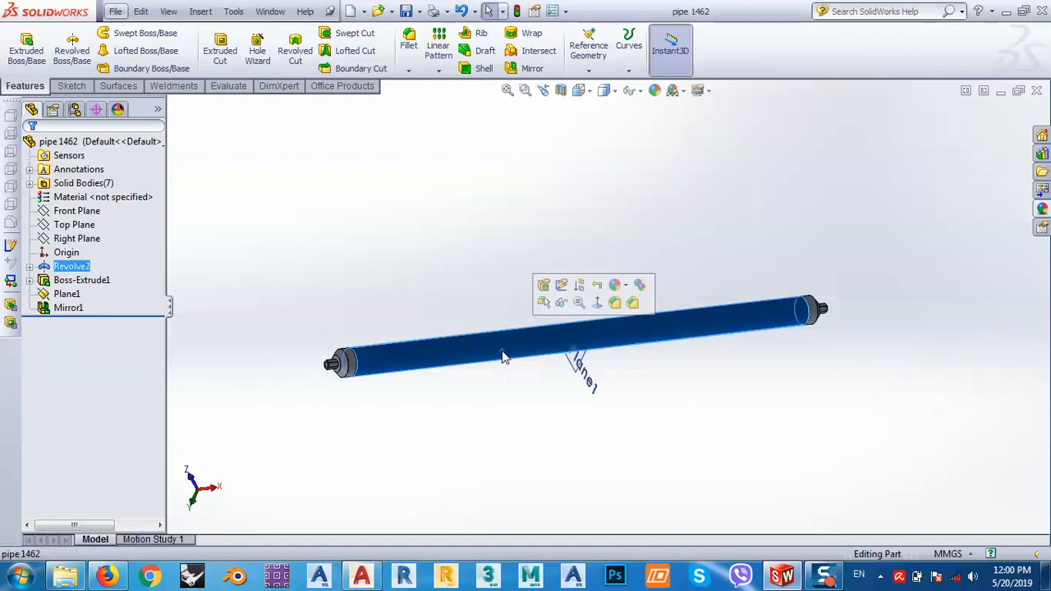
pyautogui.click(561, 287)
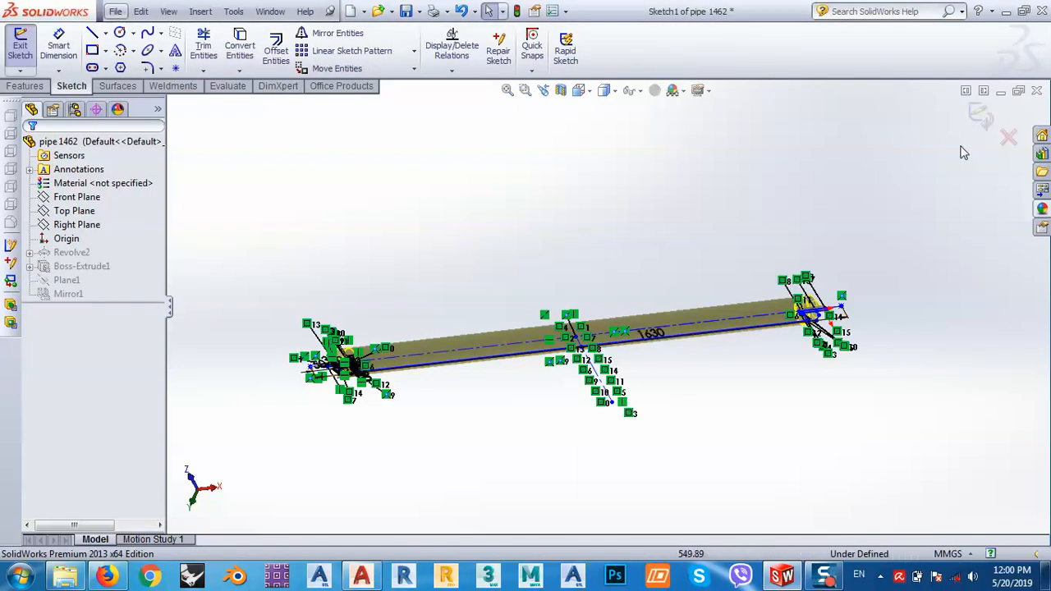
pyautogui.click(579, 91)
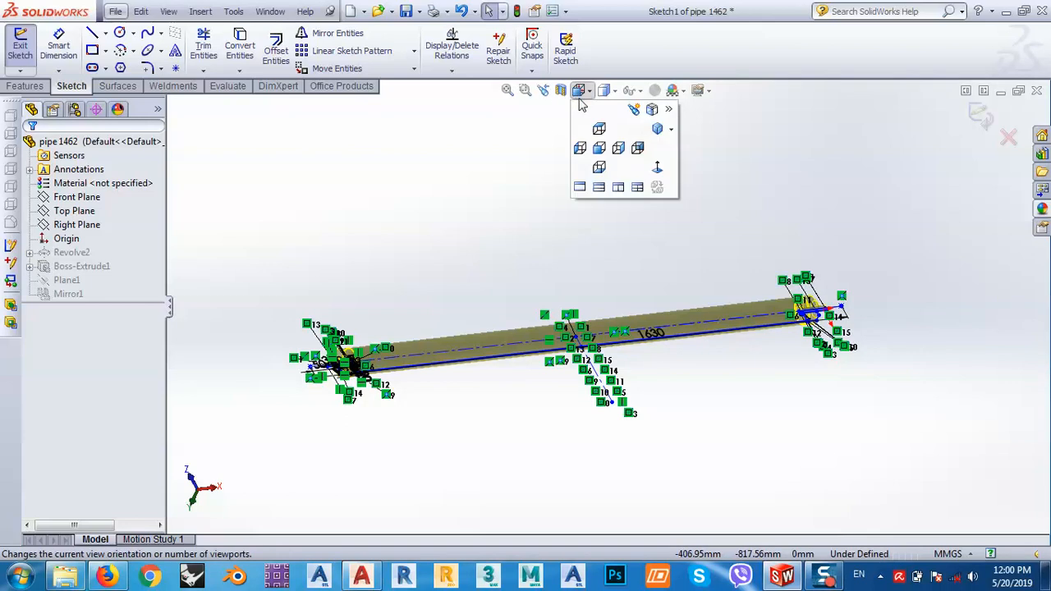
pyautogui.click(601, 130)
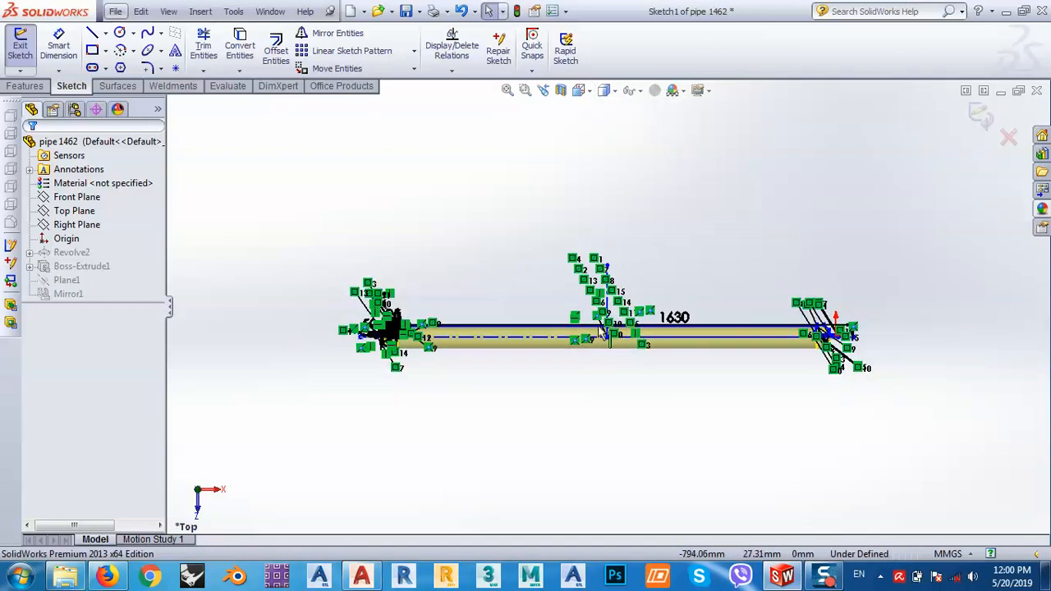
# Move the pipe sketch's overall length dimension line farther above the profile, clear of the end-cone dimensions.
pyautogui.scroll(-5, 608, 329)
pyautogui.scroll(-3, 608, 328)
pyautogui.scroll(5, 711, 307)
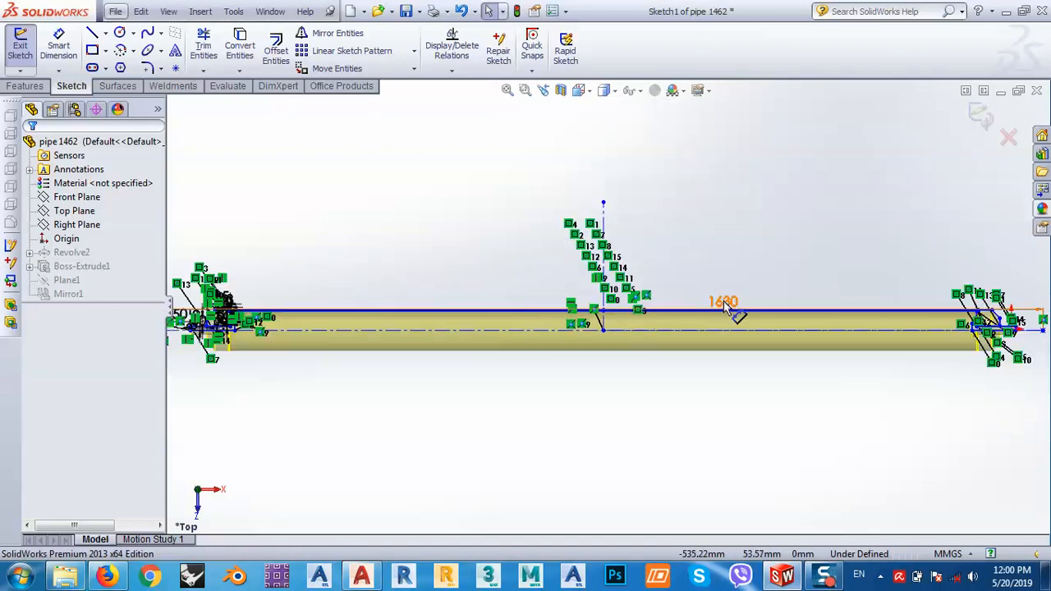
pyautogui.scroll(-5, 189, 329)
pyautogui.scroll(-1, 379, 319)
pyautogui.scroll(-4, 457, 325)
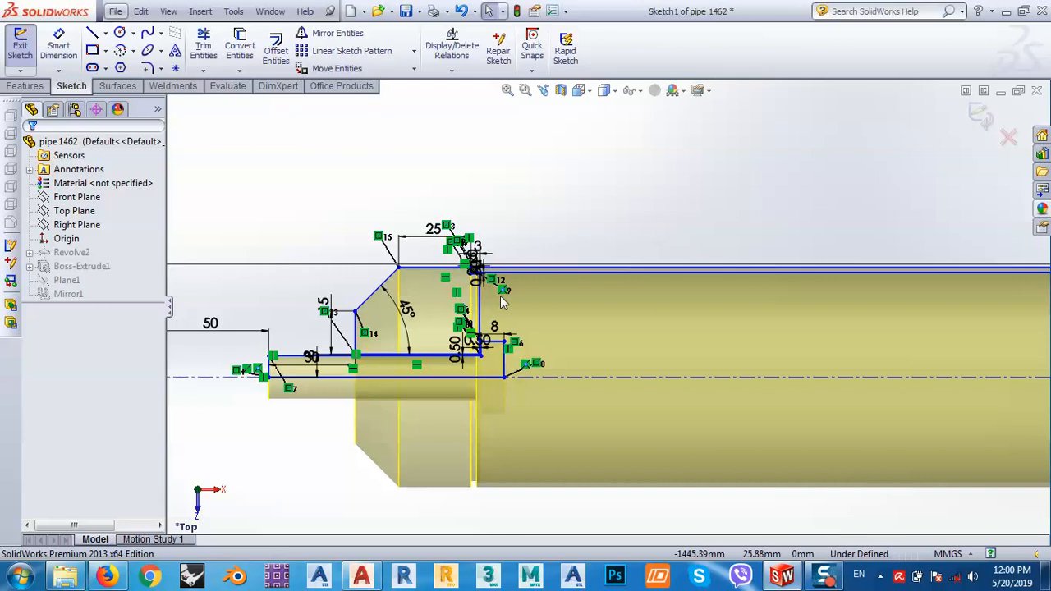
pyautogui.scroll(7, 440, 276)
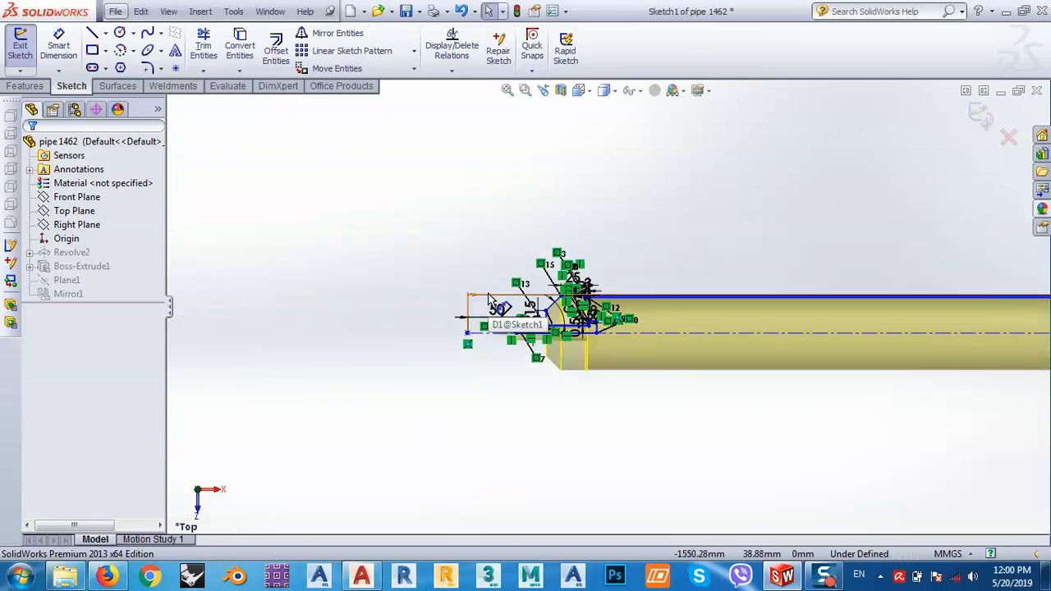
pyautogui.moveTo(486, 295); pyautogui.dragTo(479, 232)
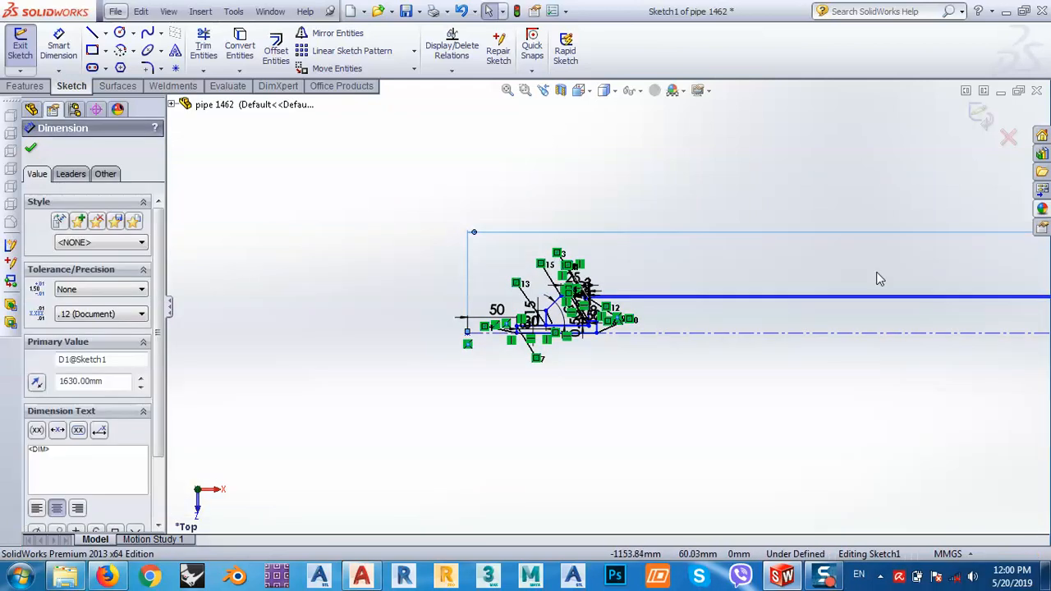
# Set the overall length dimension in the pipe's revolve sketch to 1462 mm.
pyautogui.moveTo(879, 279); pyautogui.dragTo(567, 272, button='middle')
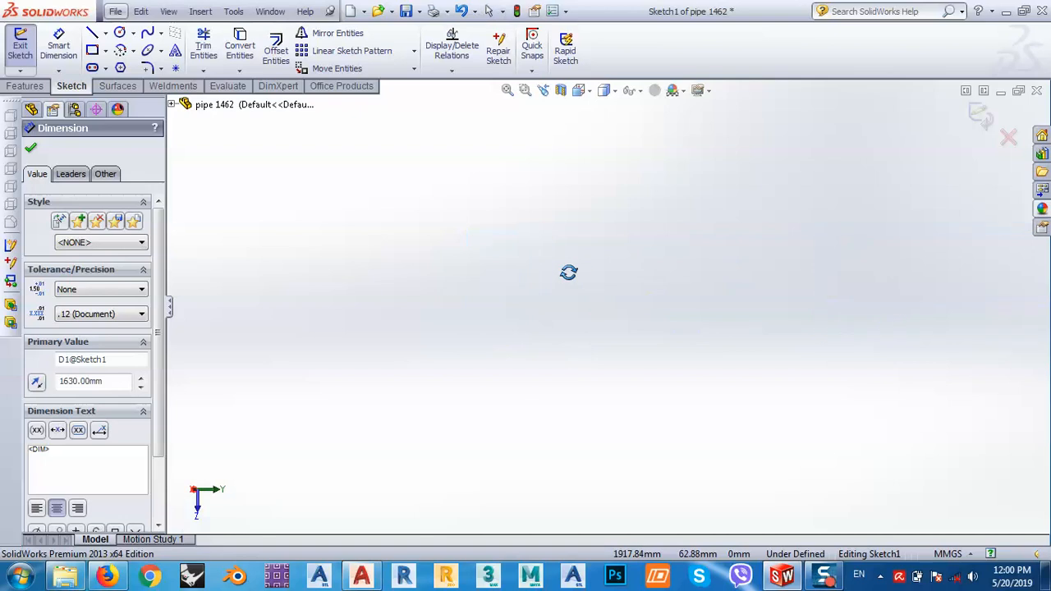
pyautogui.click(603, 90)
pyautogui.click(601, 129)
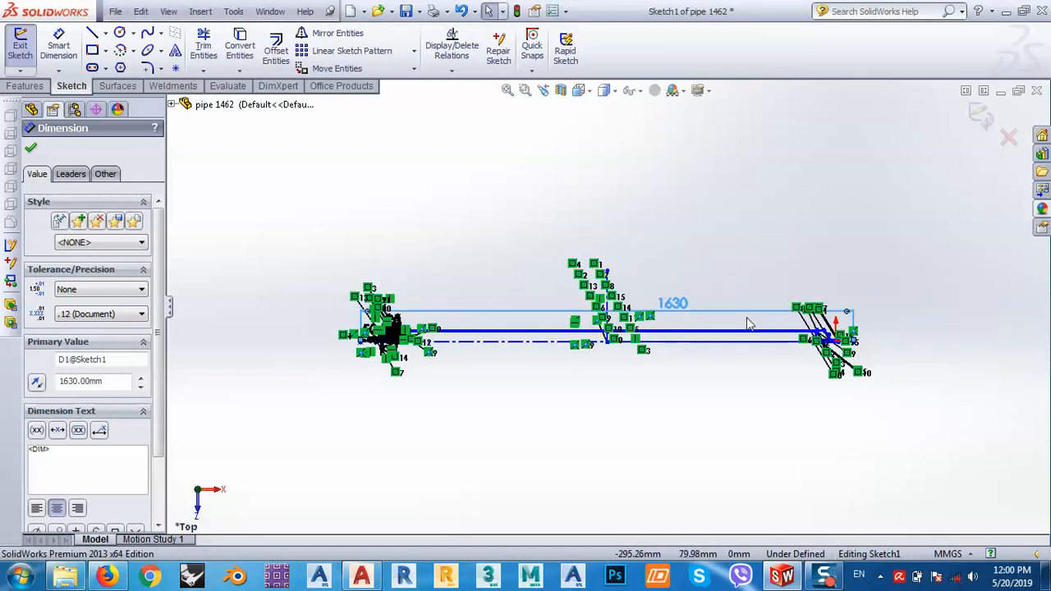
pyautogui.scroll(-4, 682, 316)
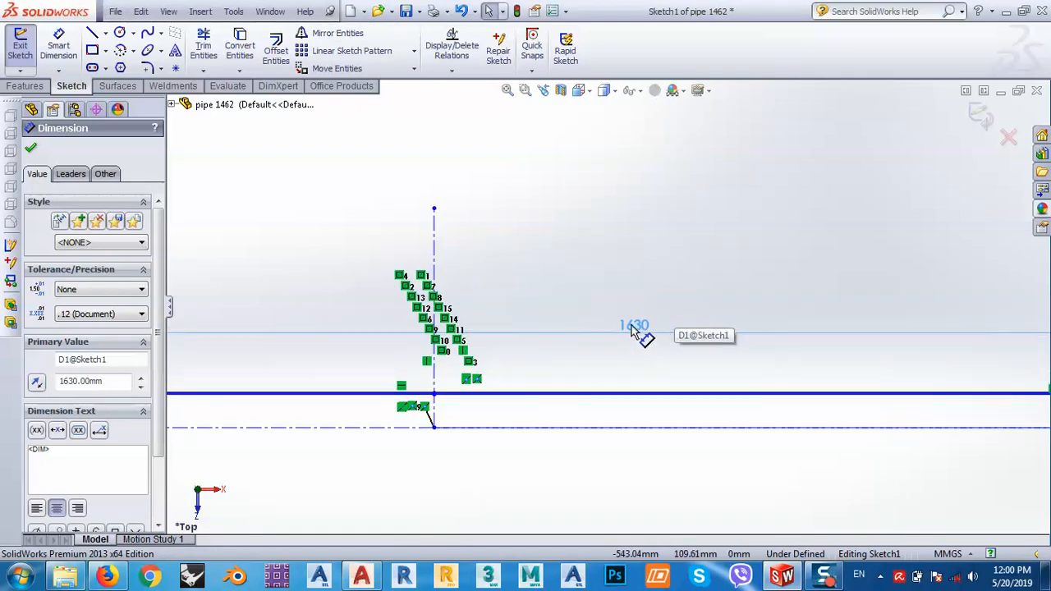
pyautogui.doubleClick(633, 326)
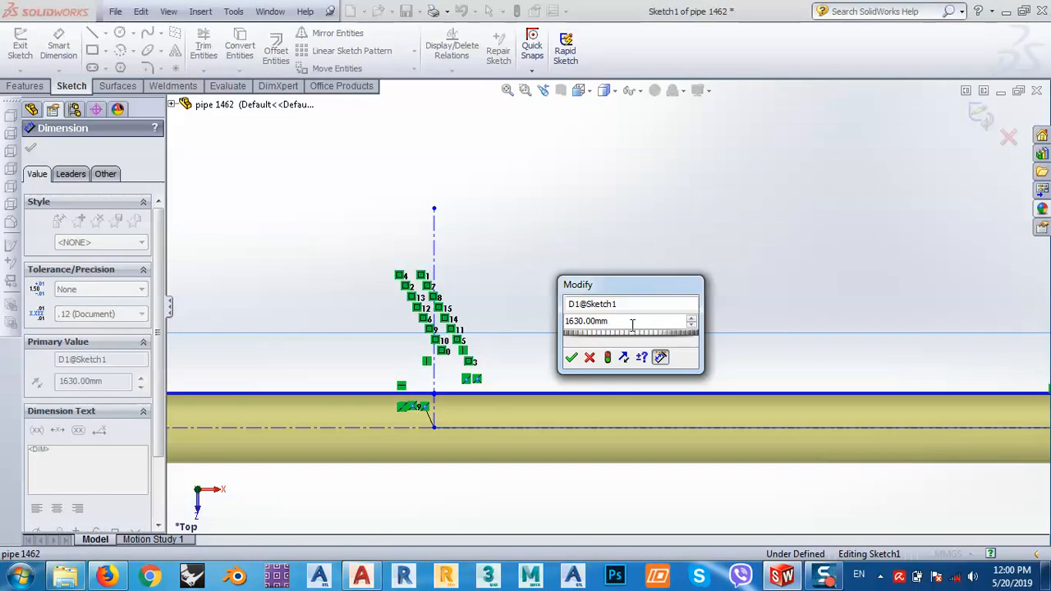
pyautogui.write('1462')
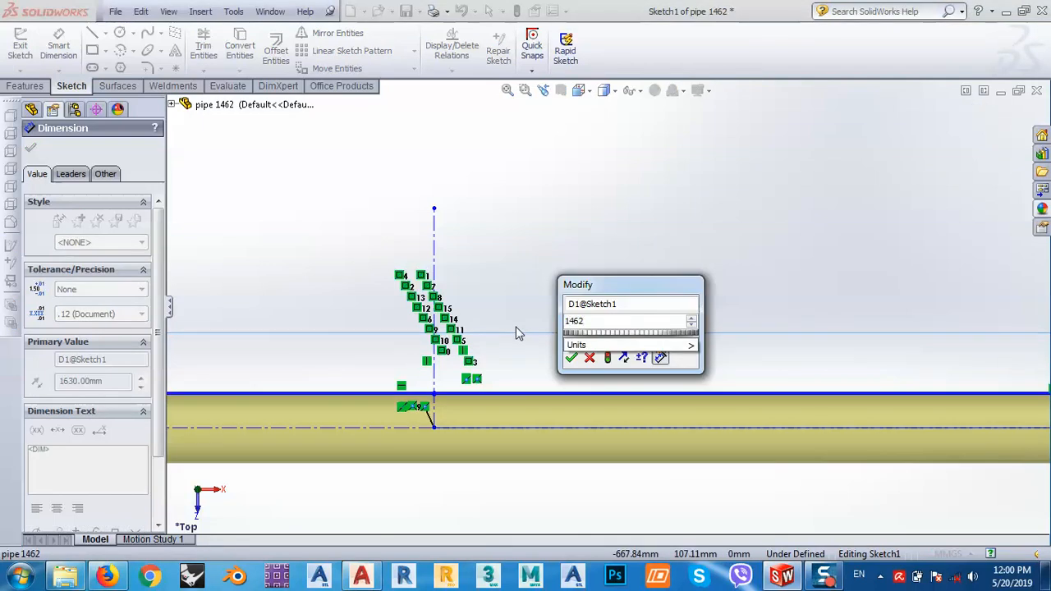
pyautogui.press('Return')
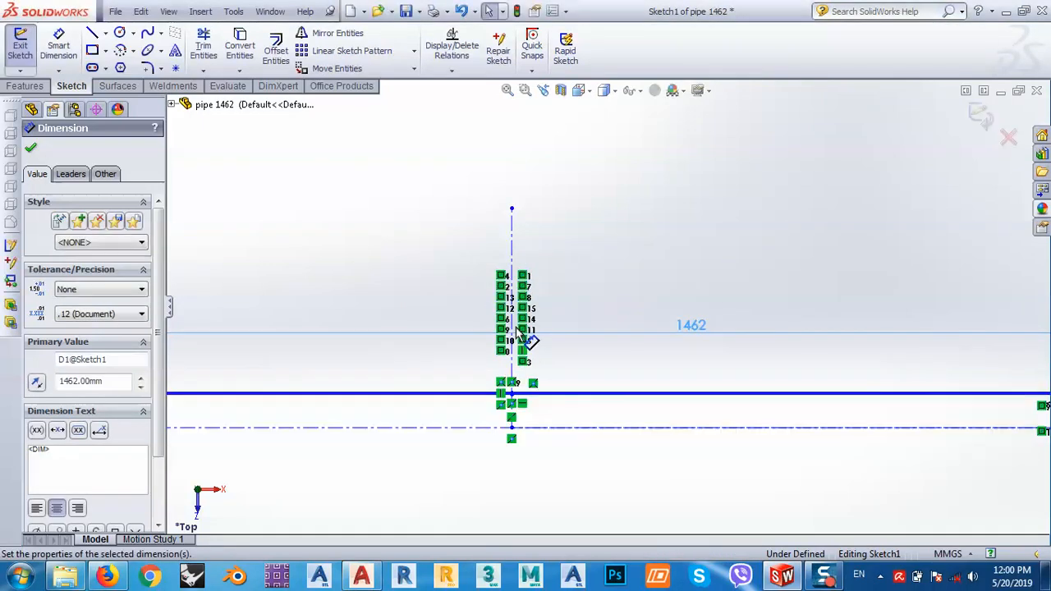
# Check the mirrored end profile near the origin and exit the sketch to rebuild the pipe.
pyautogui.scroll(5, 574, 315)
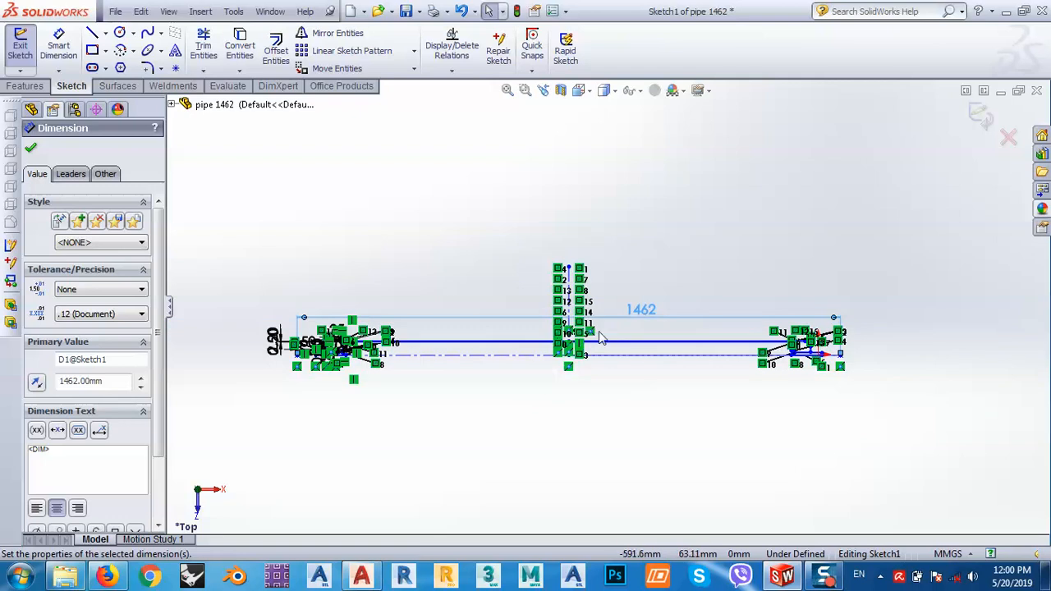
pyautogui.scroll(-4, 825, 353)
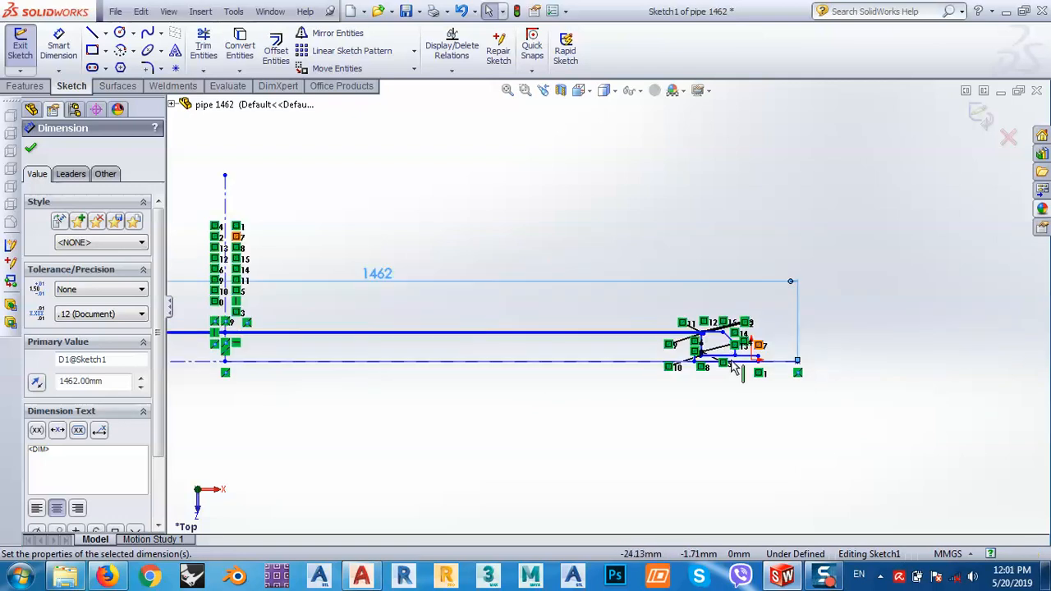
pyautogui.scroll(-2, 695, 318)
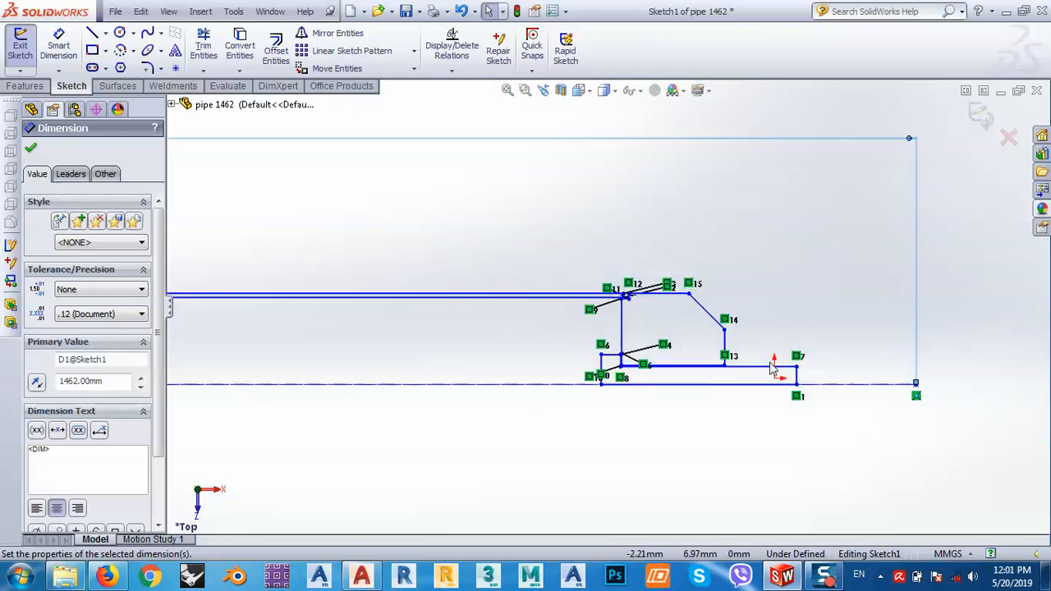
pyautogui.scroll(5, 846, 351)
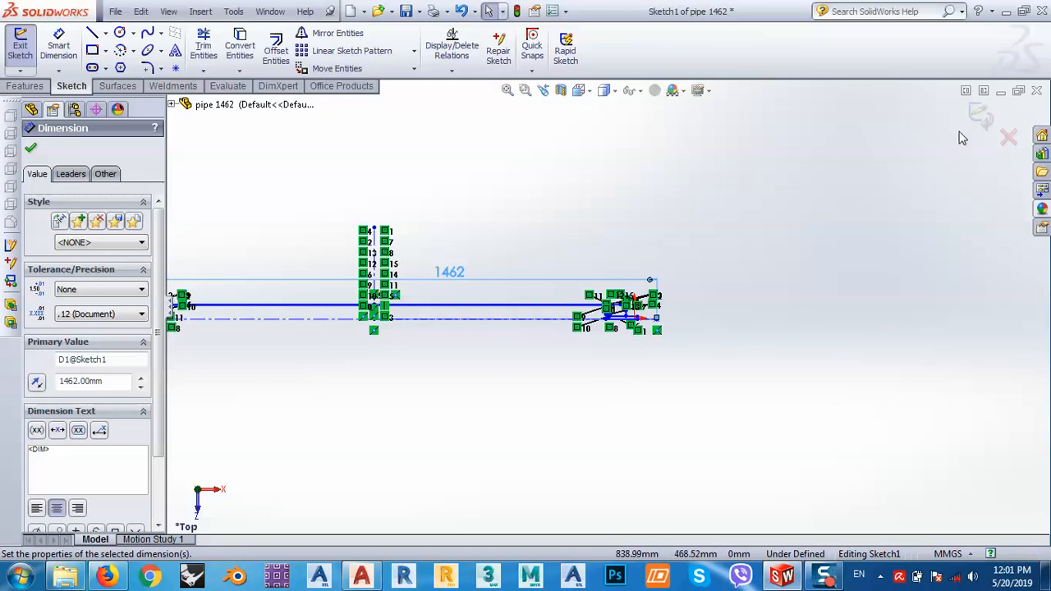
pyautogui.click(981, 115)
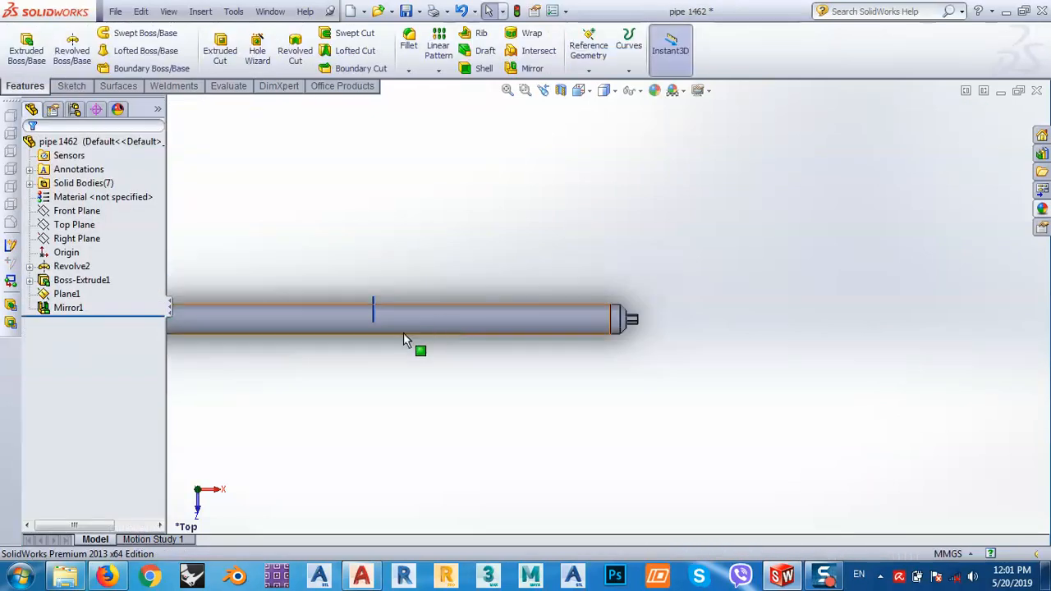
# Fit the whole shortened pipe in an angled view and save the pipe 1462 part.
pyautogui.scroll(-2, 789, 330)
pyautogui.scroll(5, 780, 331)
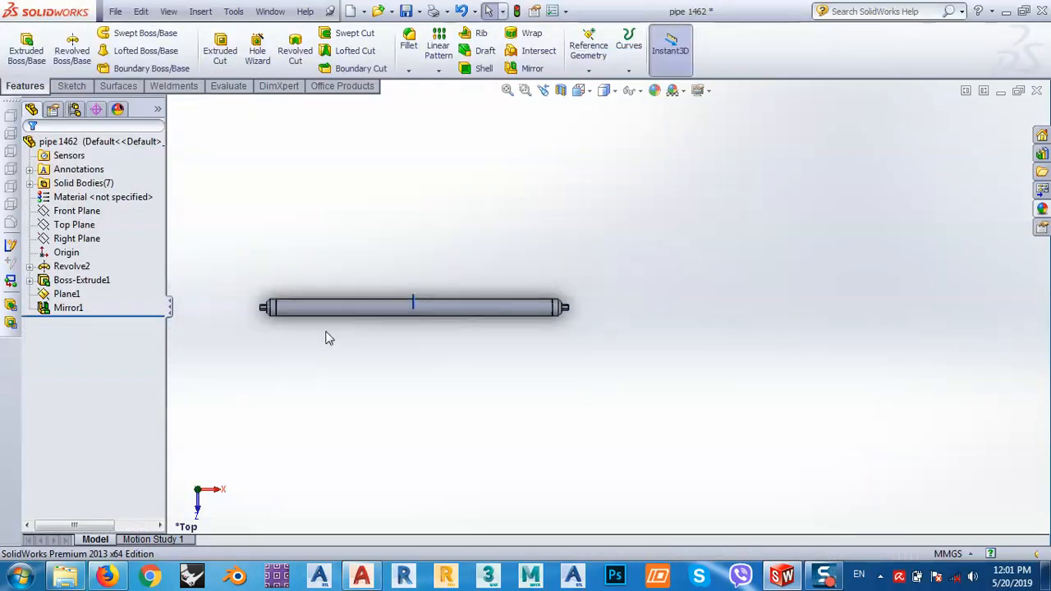
pyautogui.moveTo(327, 338); pyautogui.dragTo(460, 310, button='middle')
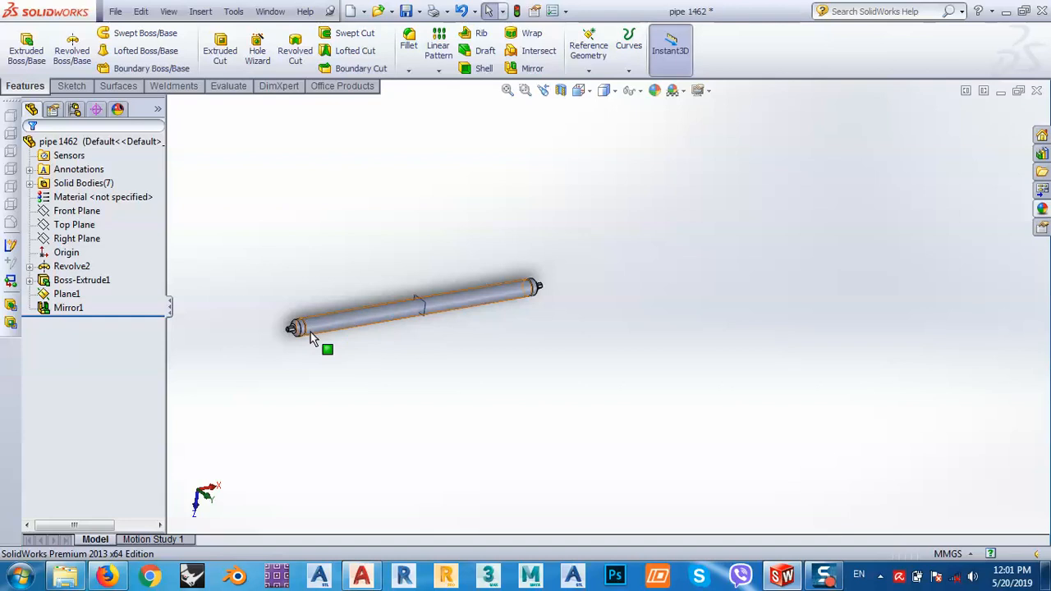
pyautogui.press('f')
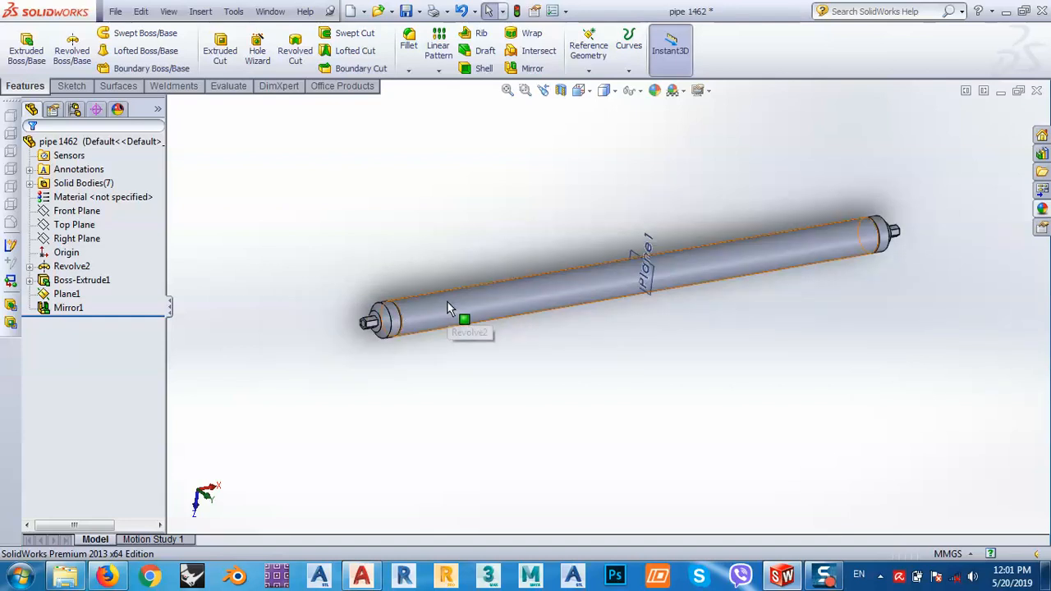
pyautogui.click(404, 12)
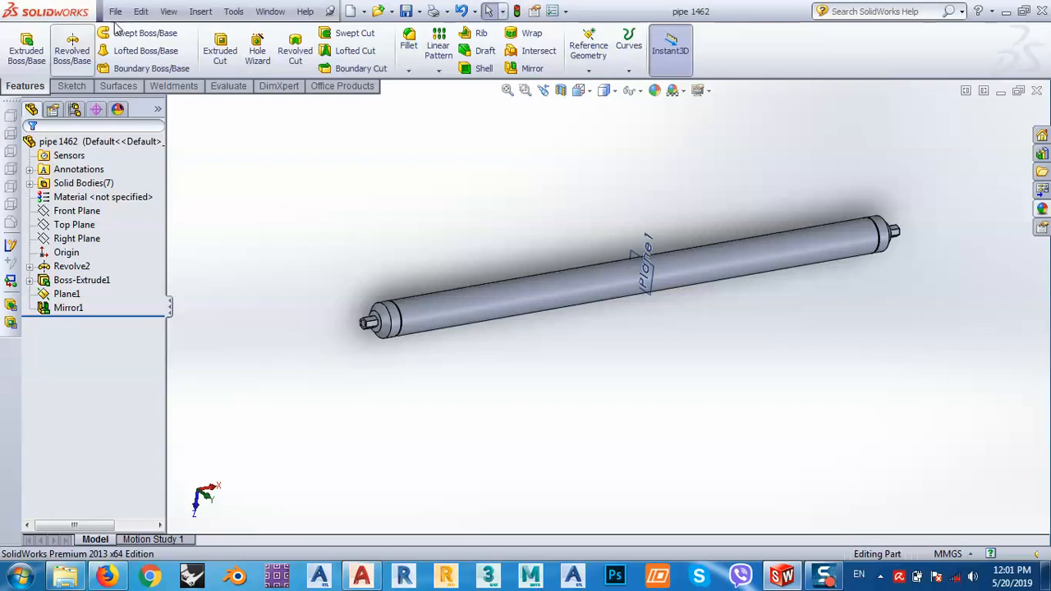
# Create a new part document and start a sketch on its Top Plane.
pyautogui.click(350, 12)
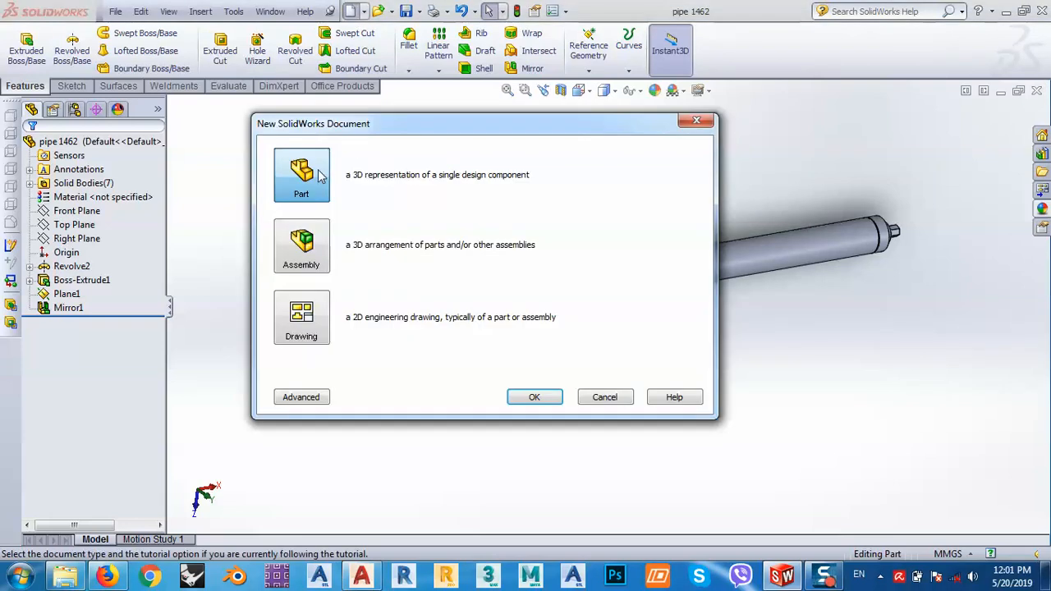
pyautogui.click(536, 399)
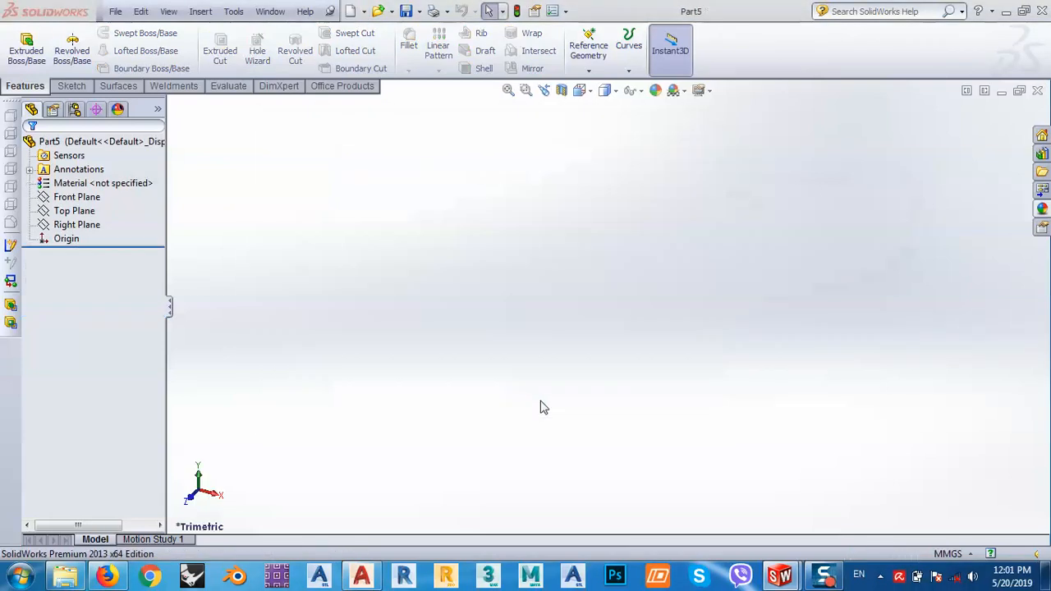
pyautogui.click(76, 211)
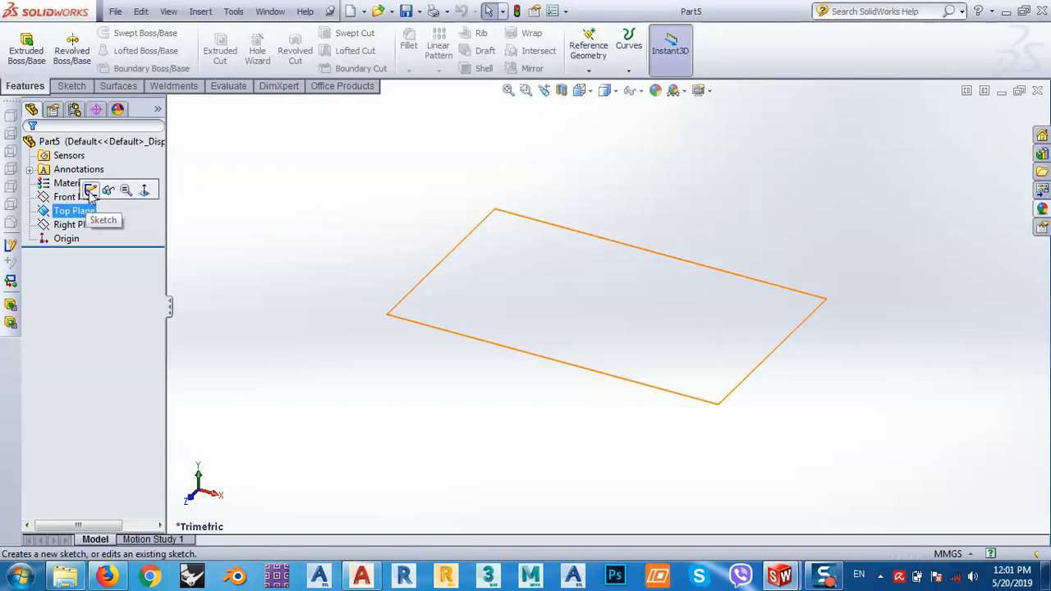
pyautogui.click(91, 191)
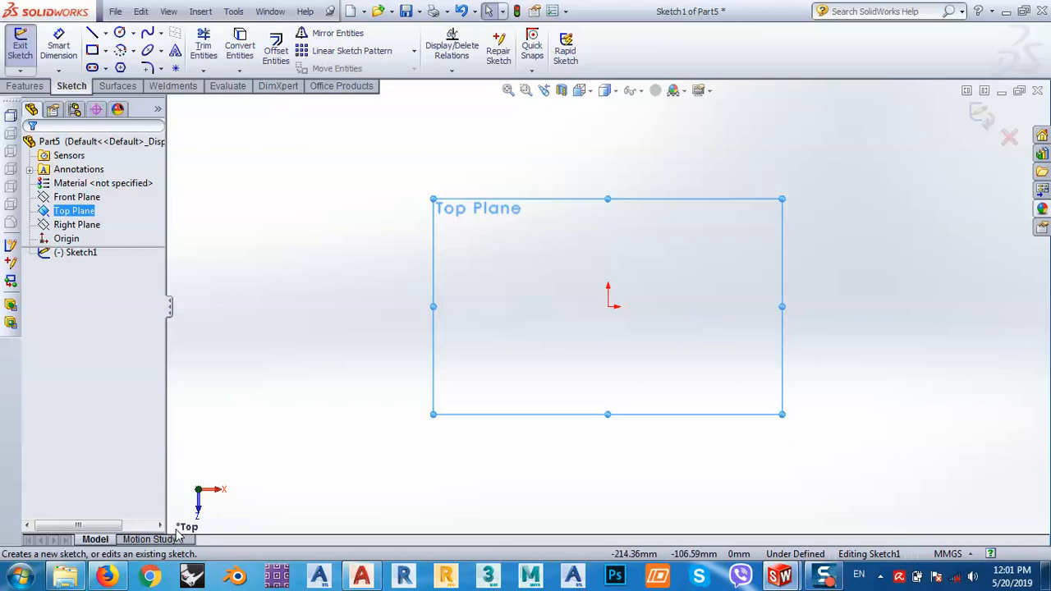
# Consult the spherical node reference image in Firefox, return to SolidWorks, and sketch a horizontal construction line about 159 mm long through the origin.
pyautogui.click(107, 577)
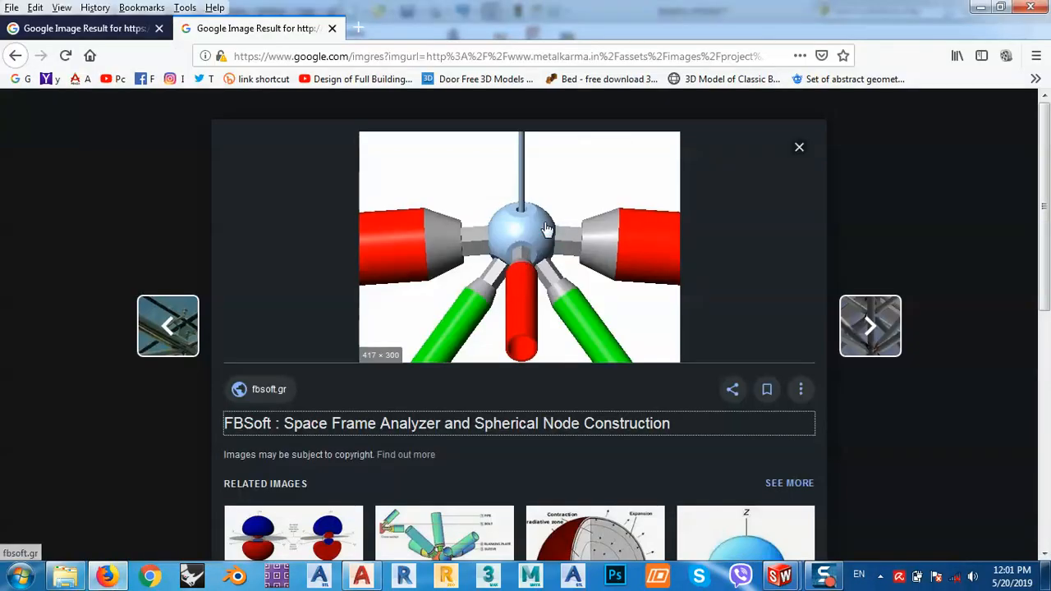
pyautogui.click(107, 577)
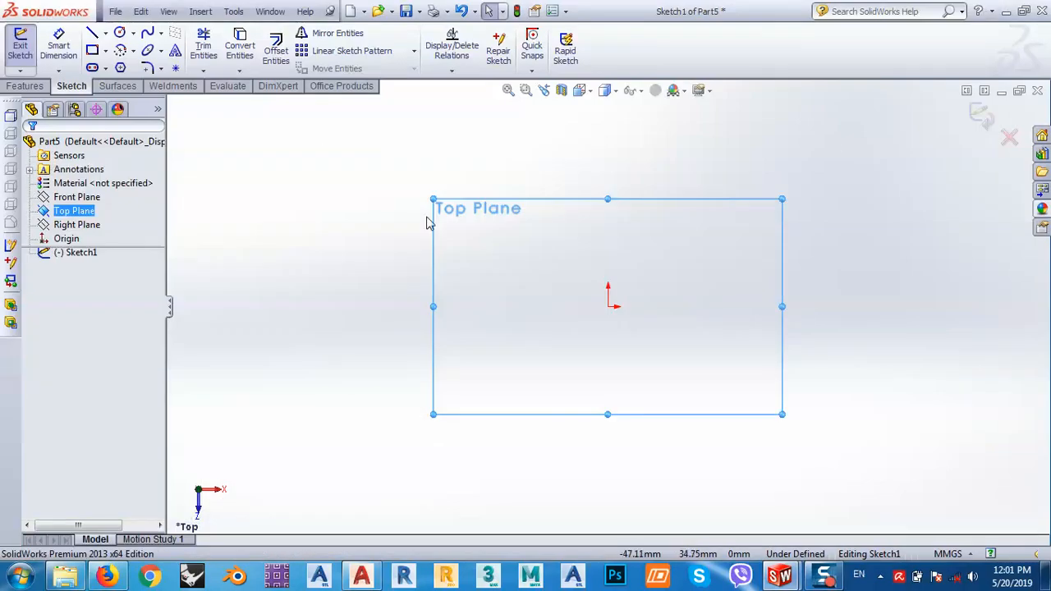
pyautogui.click(133, 34)
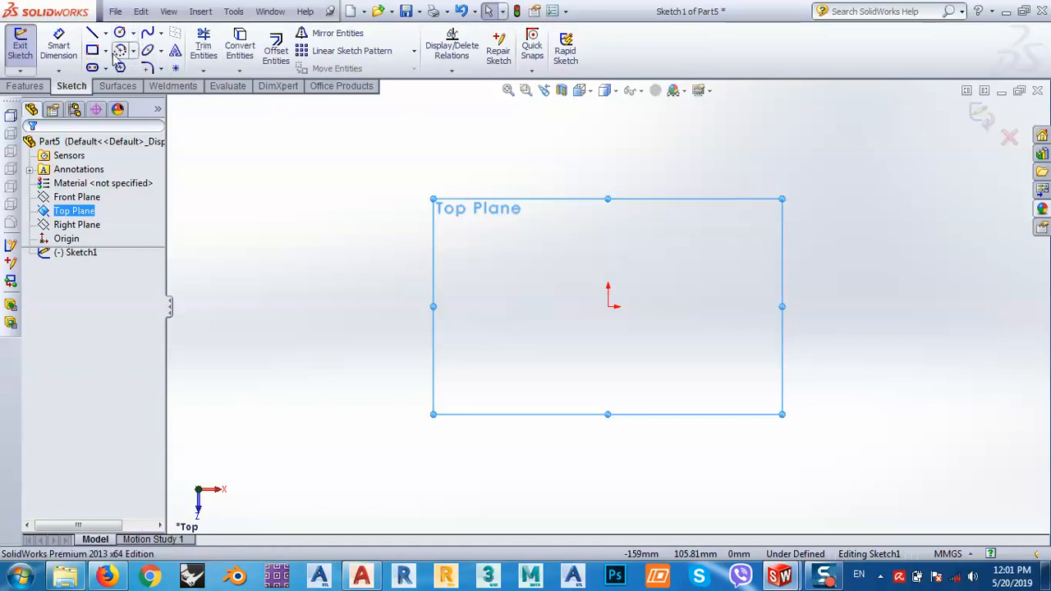
pyautogui.click(108, 36)
pyautogui.click(93, 35)
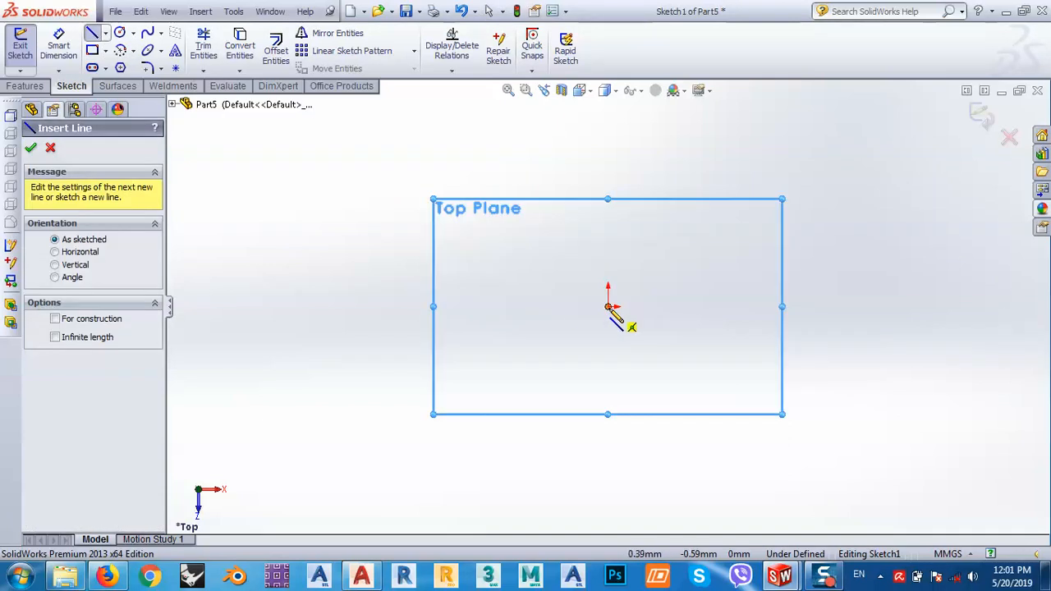
pyautogui.click(71, 322)
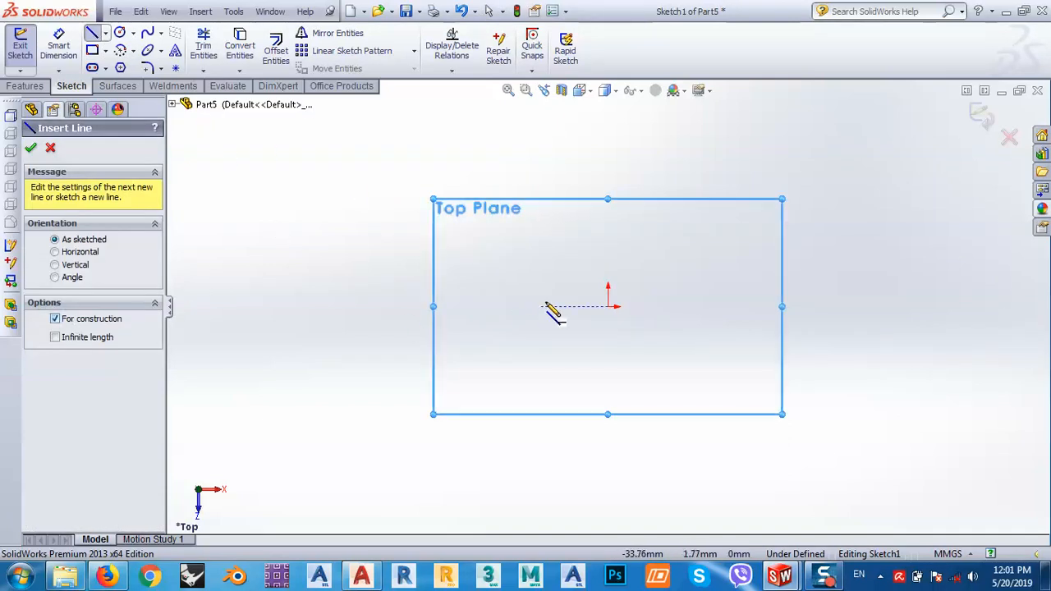
pyautogui.click(496, 307)
pyautogui.click(807, 306)
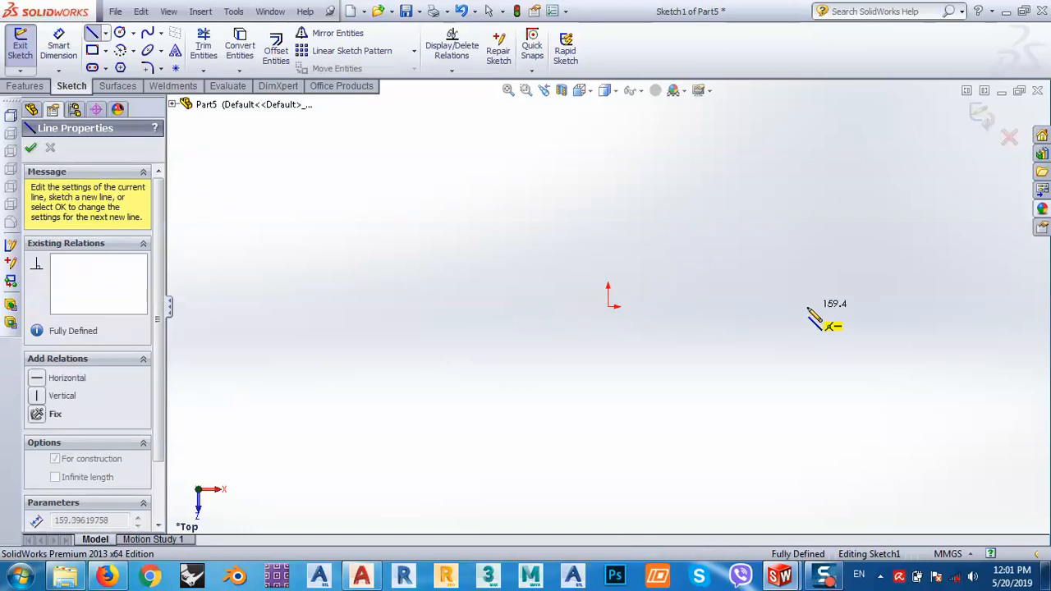
# Sketch a circle centred on the midpoint of the construction line and set its diameter to 110 mm.
pyautogui.click(120, 33)
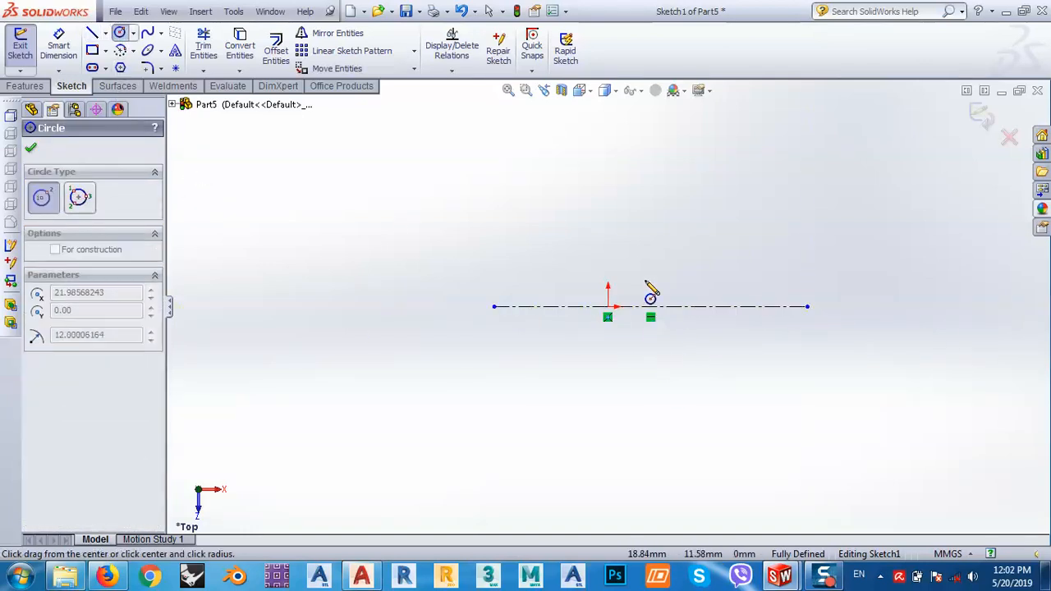
pyautogui.click(622, 204)
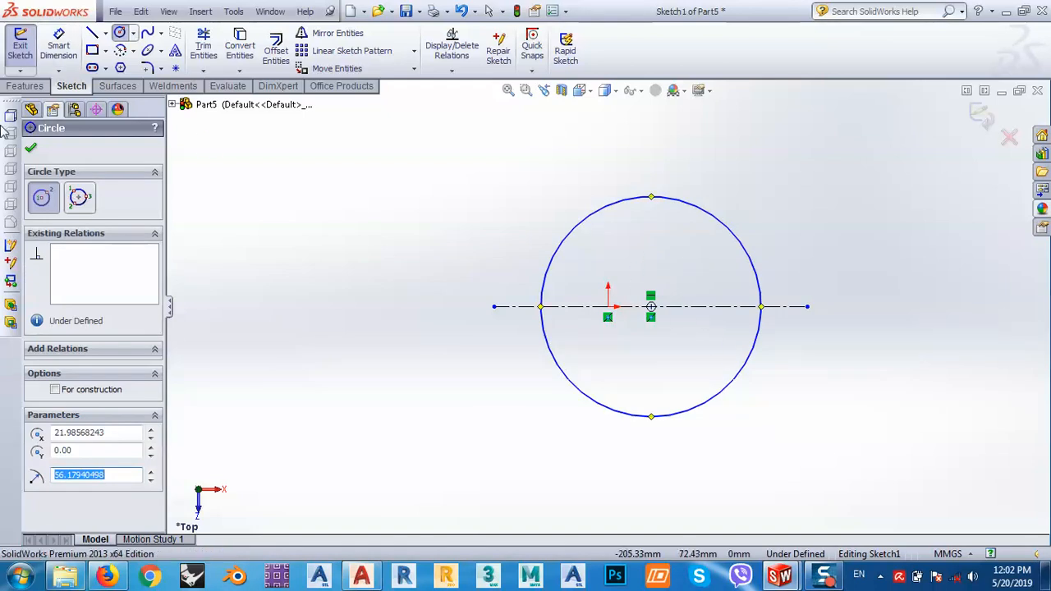
pyautogui.click(58, 45)
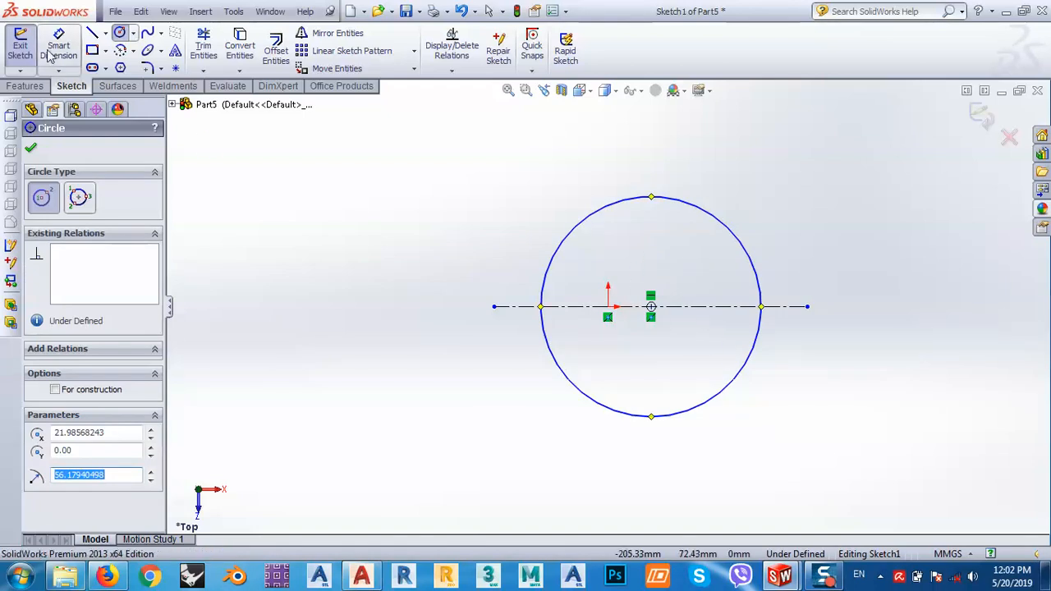
pyautogui.click(644, 202)
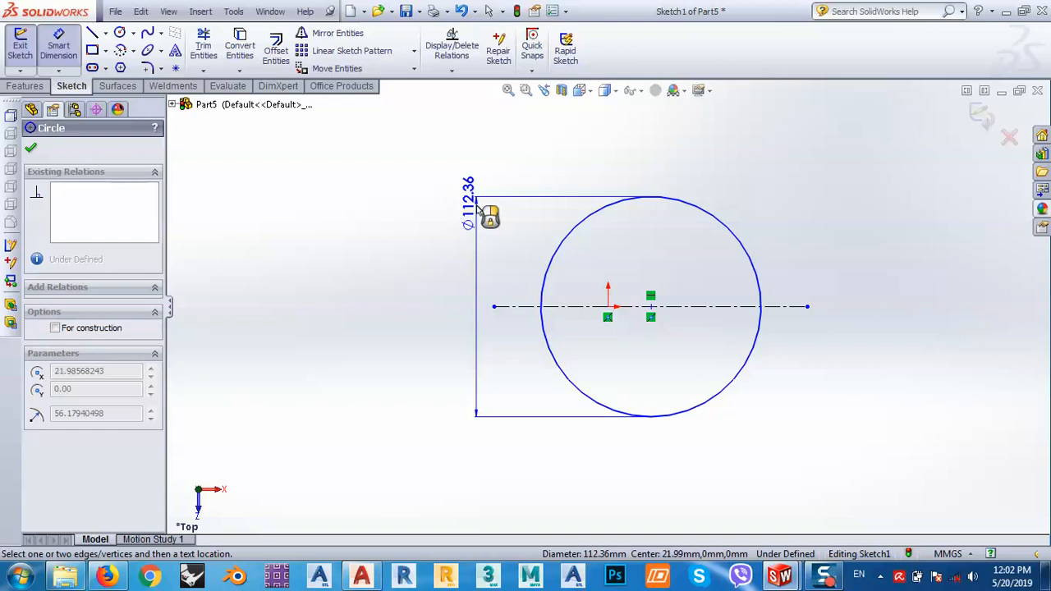
pyautogui.click(470, 211)
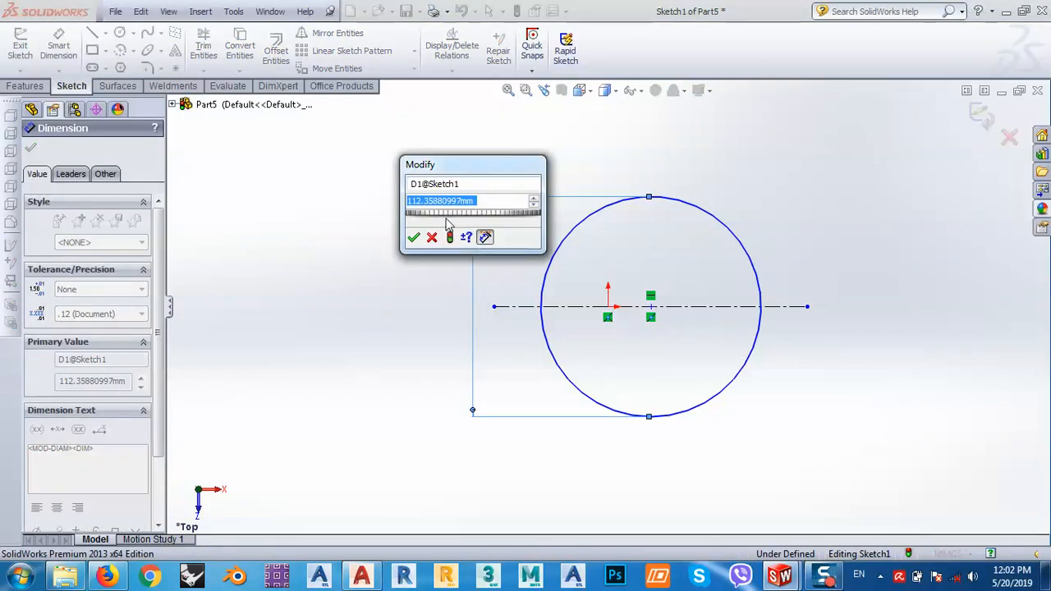
pyautogui.write('110')
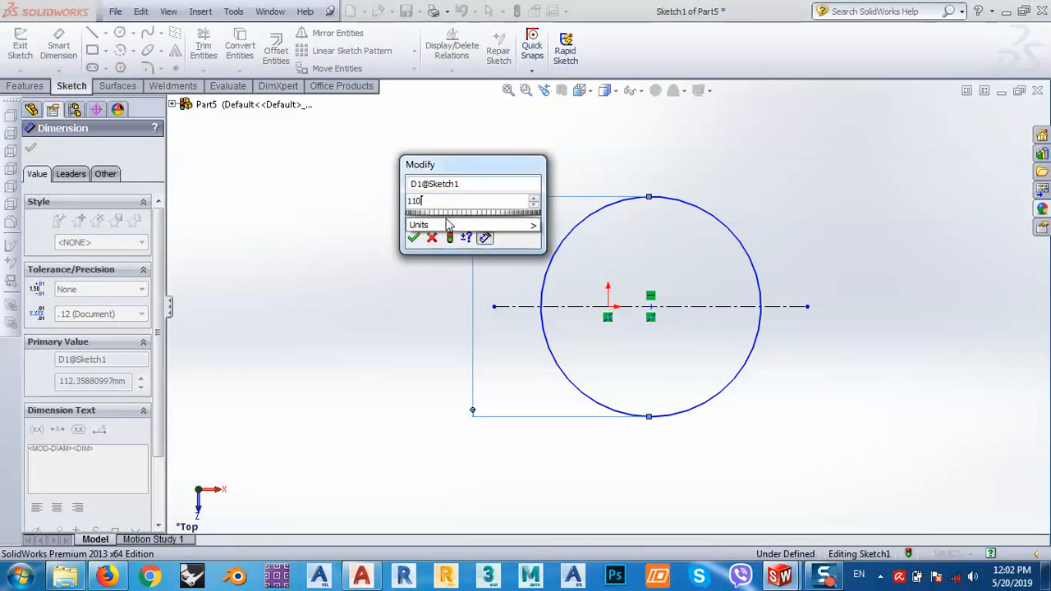
pyautogui.press('Return')
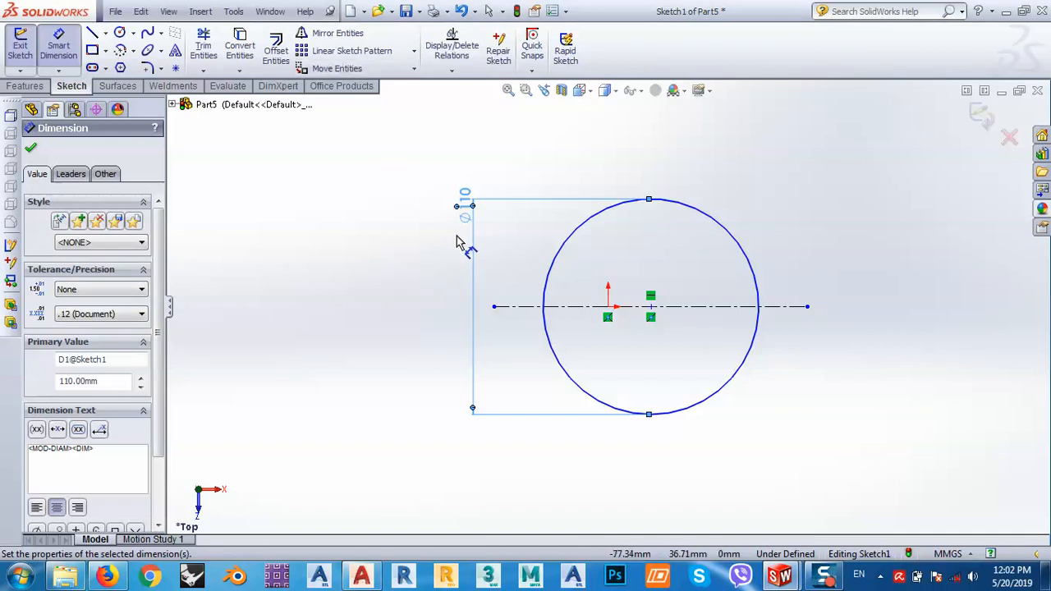
pyautogui.press('Escape')
# Trim away the half of the circle below the construction line.
pyautogui.click(203, 45)
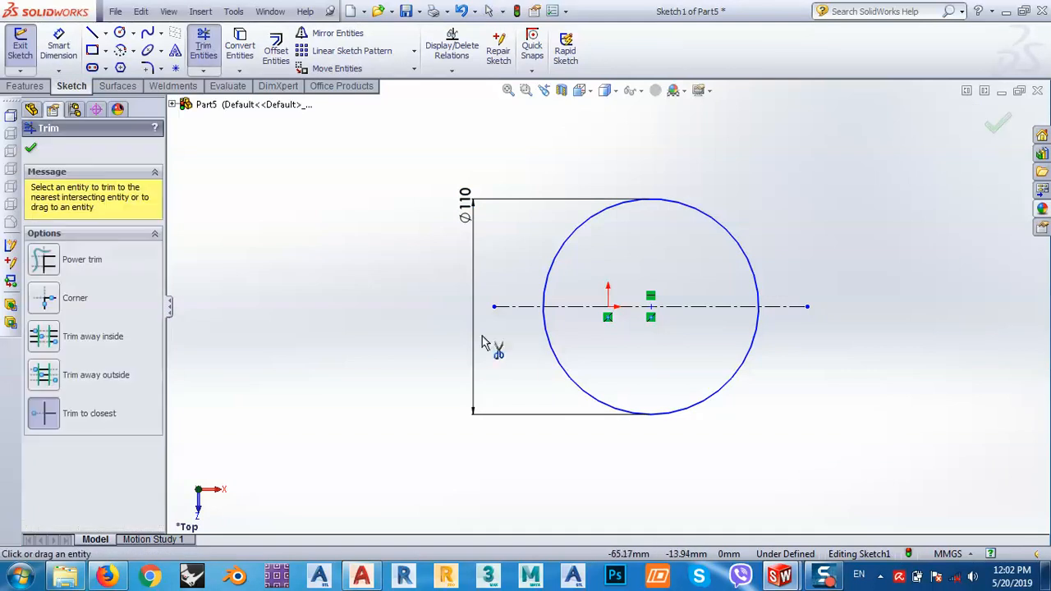
pyautogui.click(558, 350)
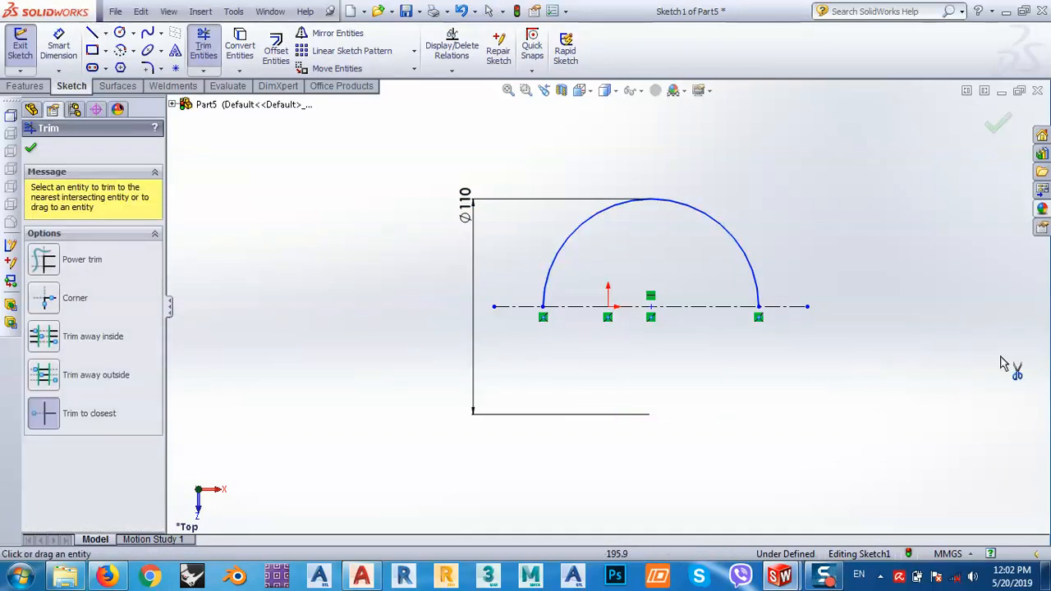
pyautogui.press('Escape')
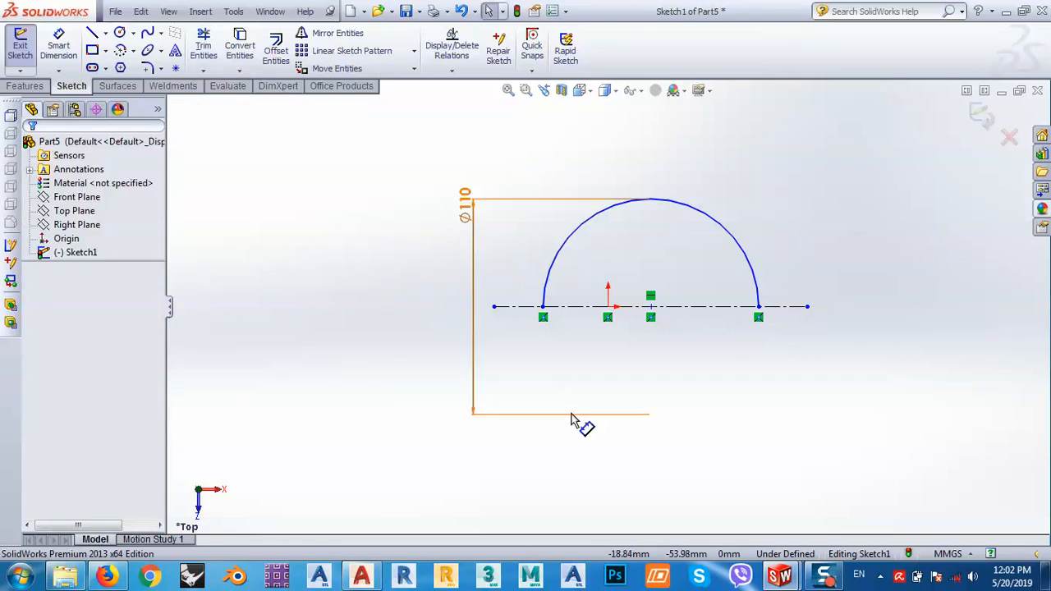
# Delete the diameter dimension and dimension the remaining arc with a 55 mm radius.
pyautogui.click(575, 417)
pyautogui.moveTo(649, 416); pyautogui.dragTo(651, 341)
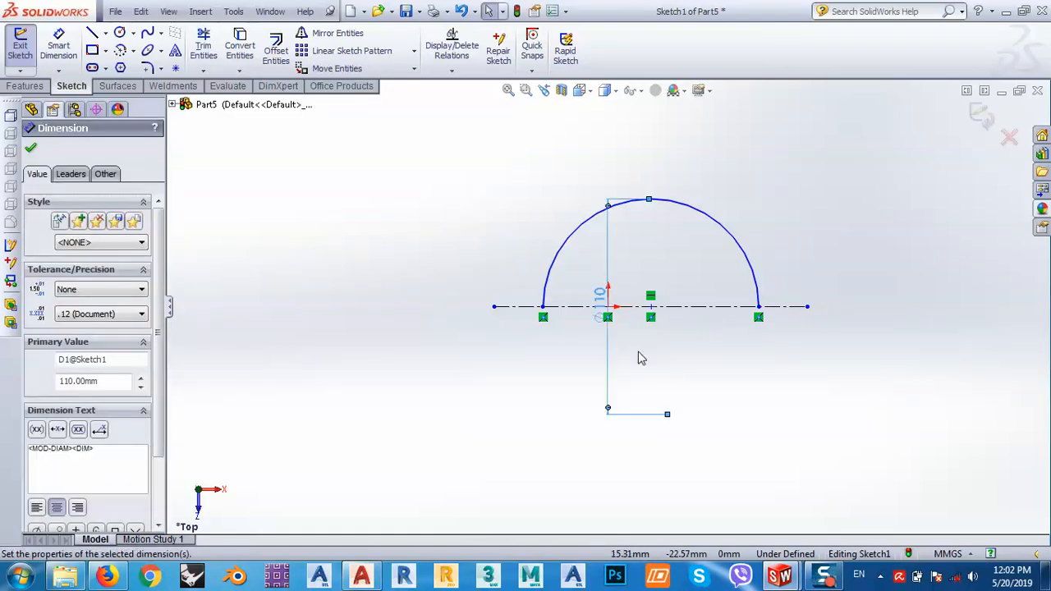
pyautogui.press('Delete')
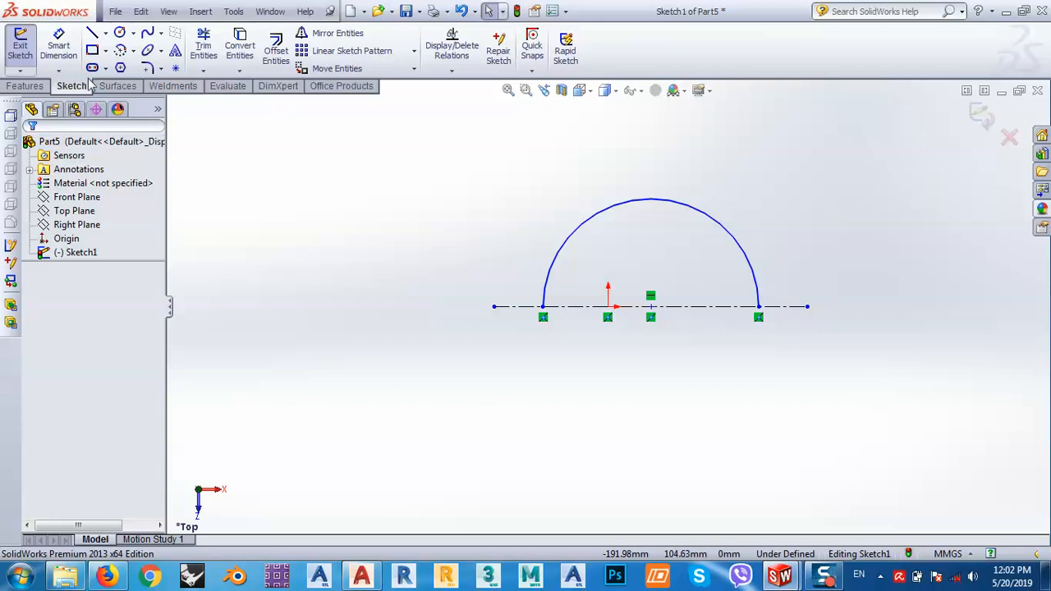
pyautogui.click(58, 48)
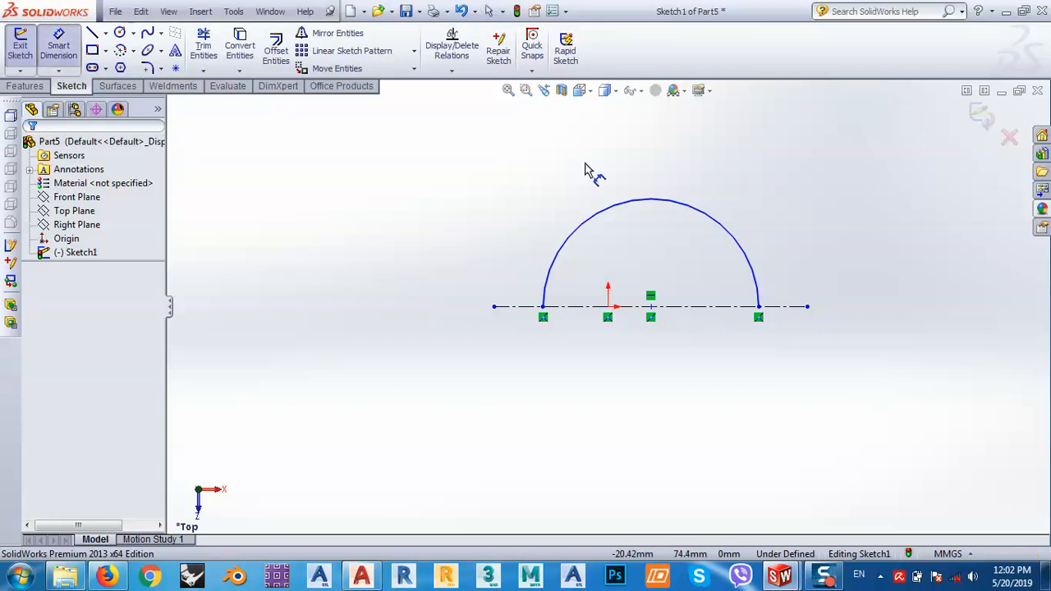
pyautogui.click(617, 216)
pyautogui.click(565, 184)
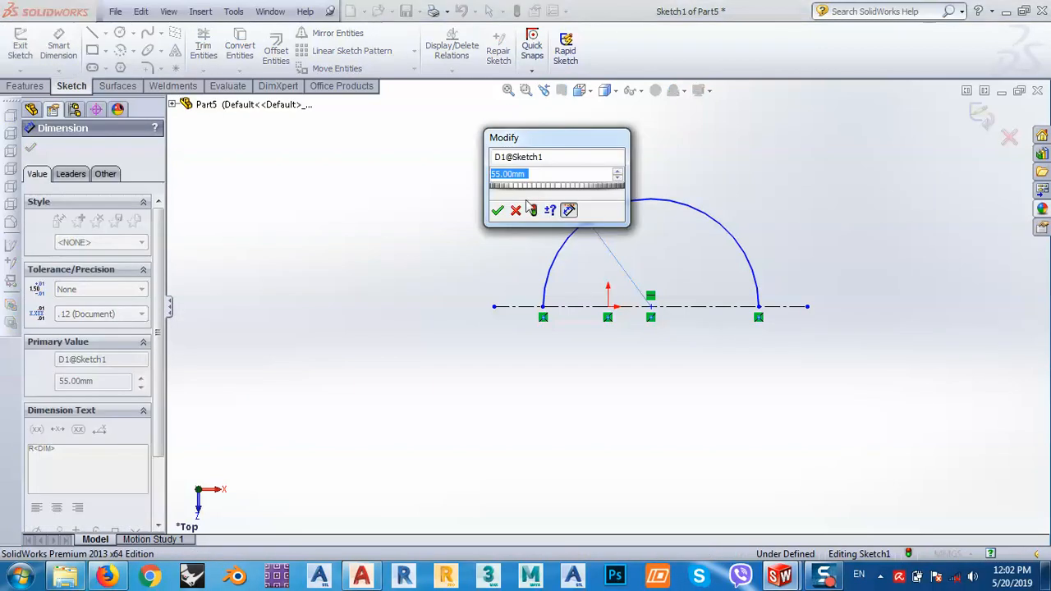
pyautogui.click(498, 211)
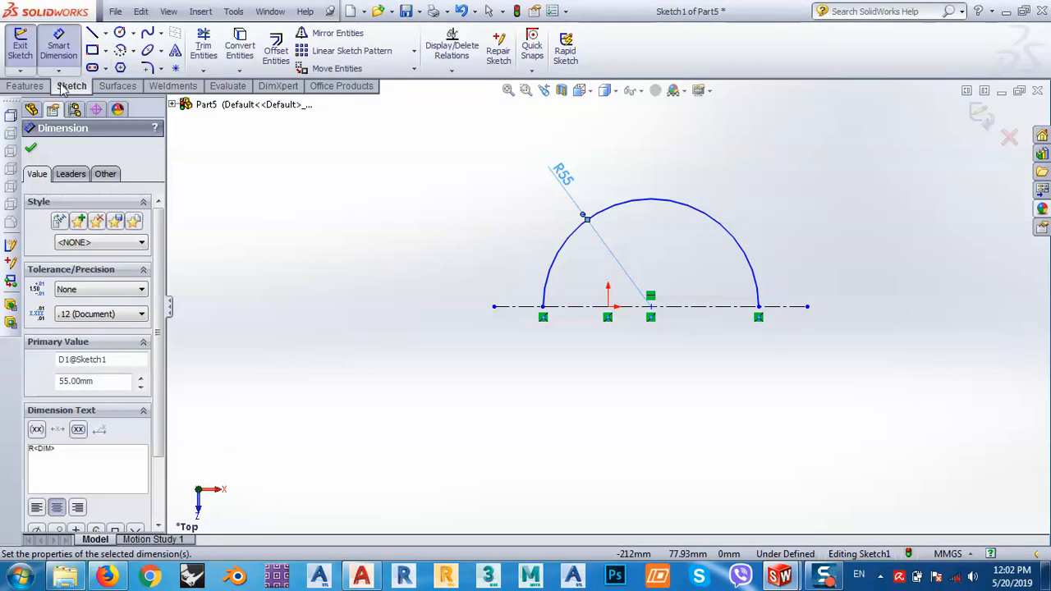
# Revolve the half-circle sketch 360 degrees about the construction line into a solid sphere, letting the open profile be closed automatically.
pyautogui.click(32, 86)
pyautogui.click(73, 49)
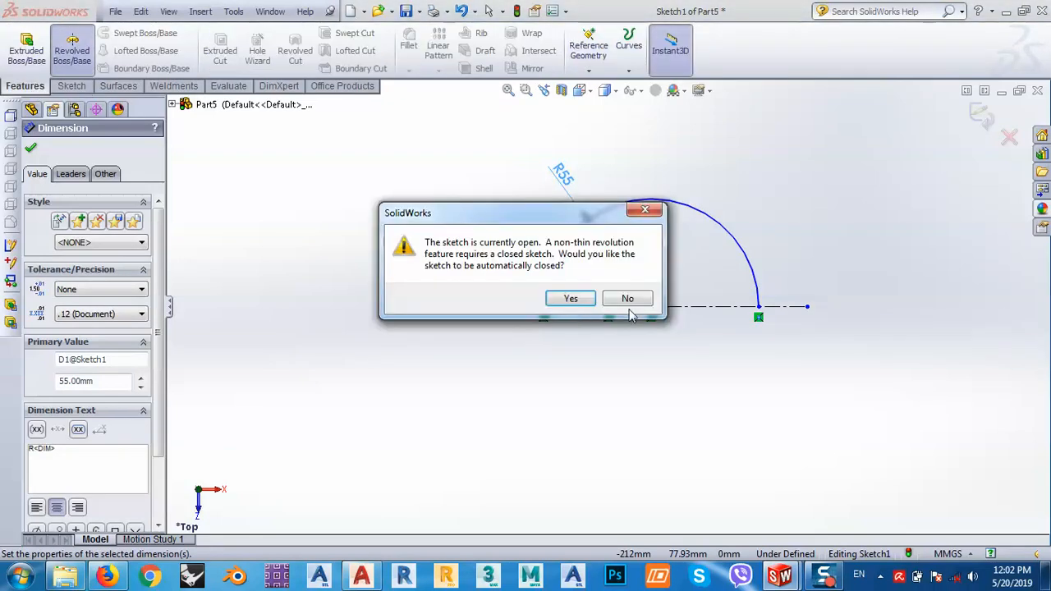
pyautogui.click(571, 299)
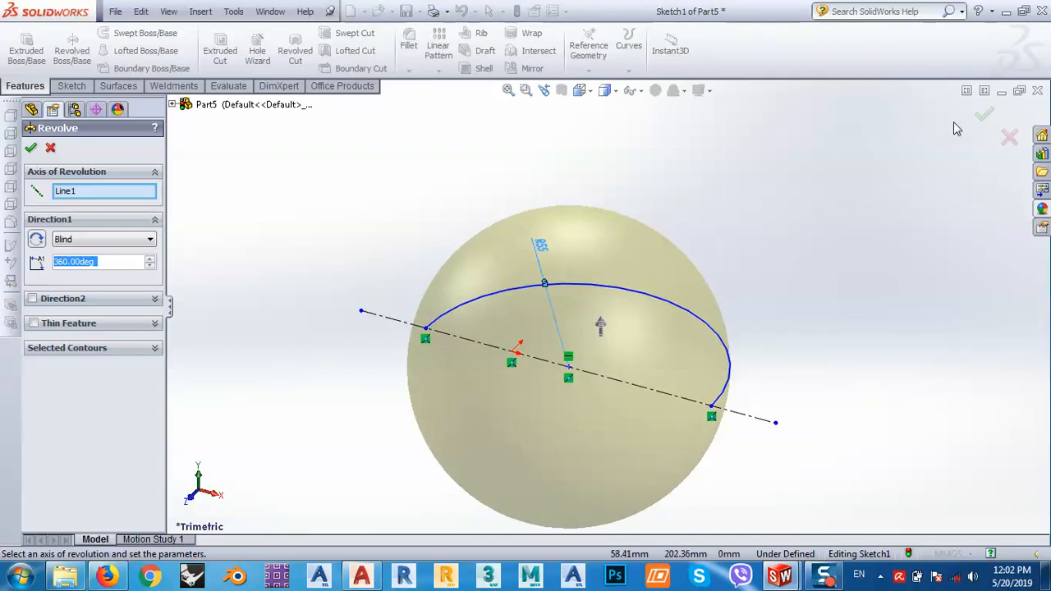
pyautogui.click(983, 115)
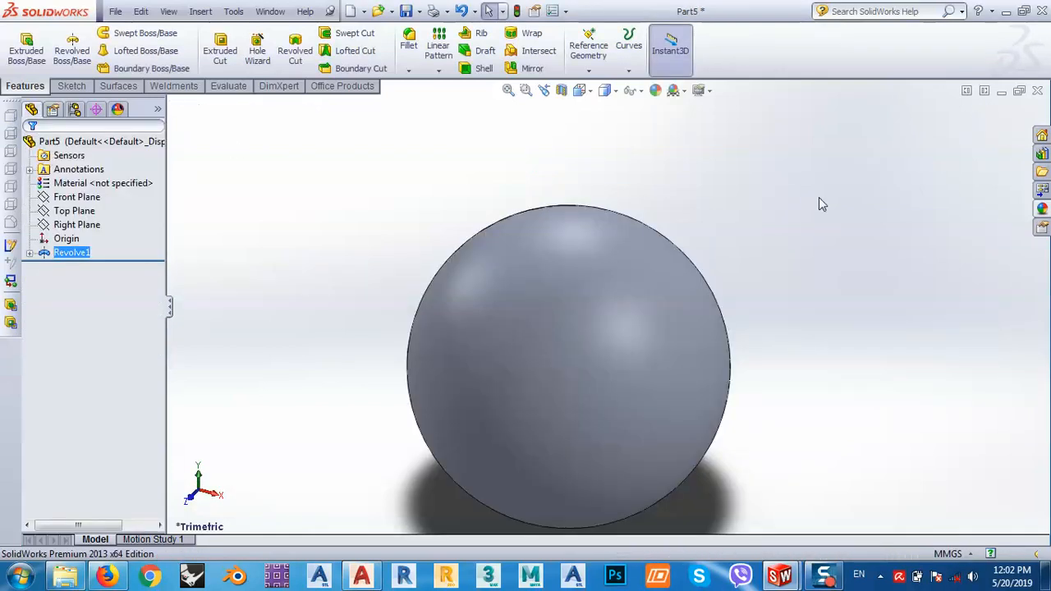
pyautogui.scroll(4, 628, 273)
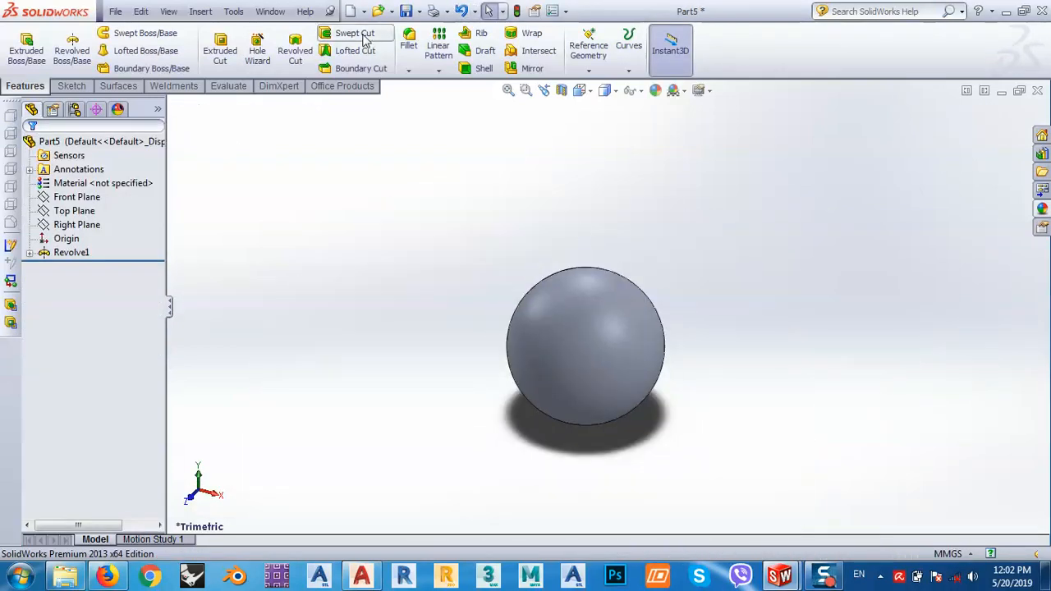
# Save the sphere part as "ball coonection" in the space frame course folder and close both it and the pipe 1462 part.
pyautogui.click(408, 11)
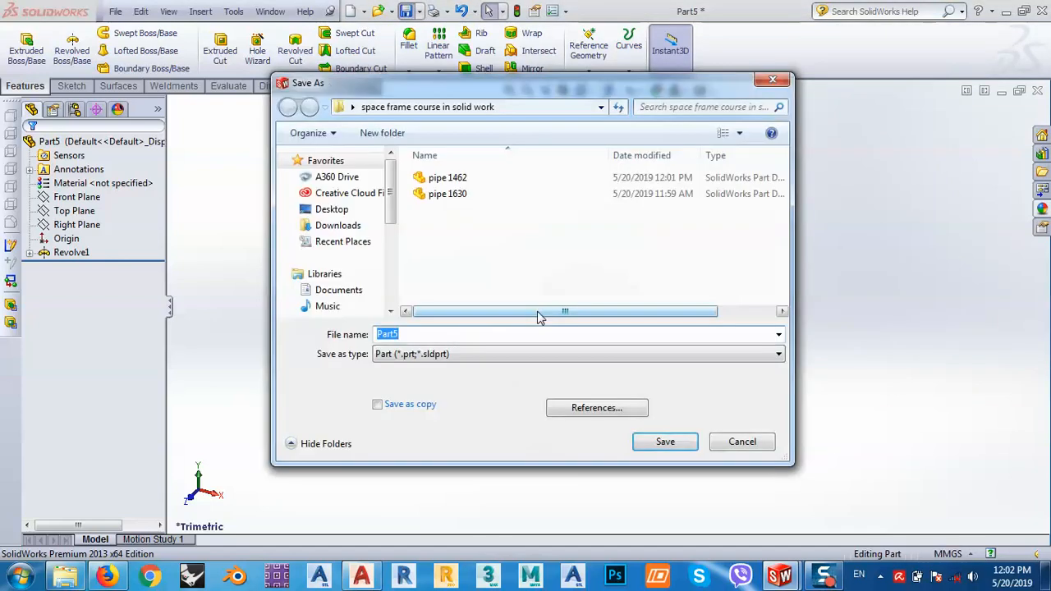
pyautogui.write('ball coonection')
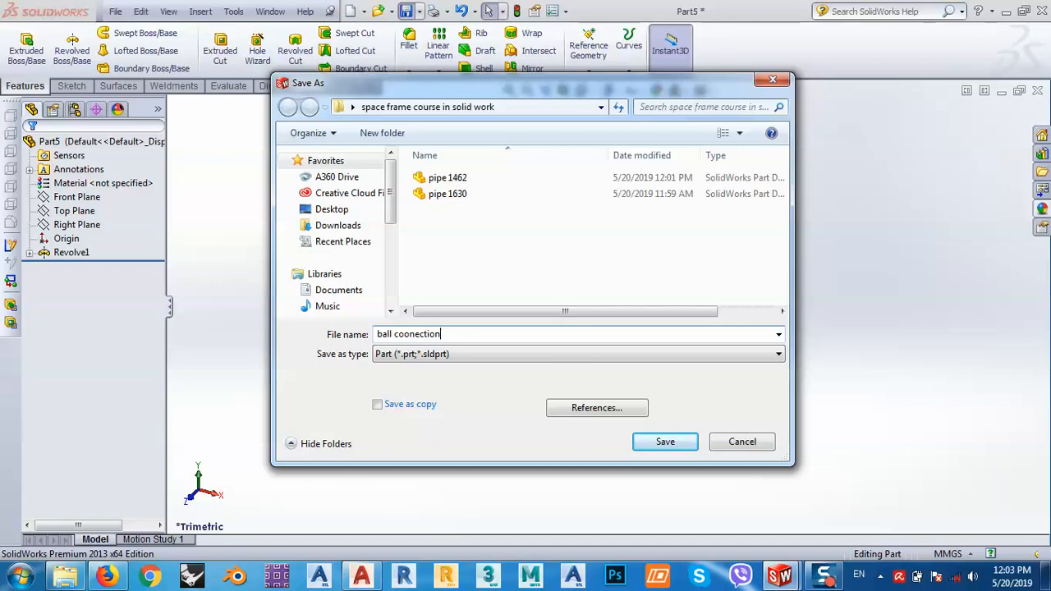
pyautogui.click(665, 441)
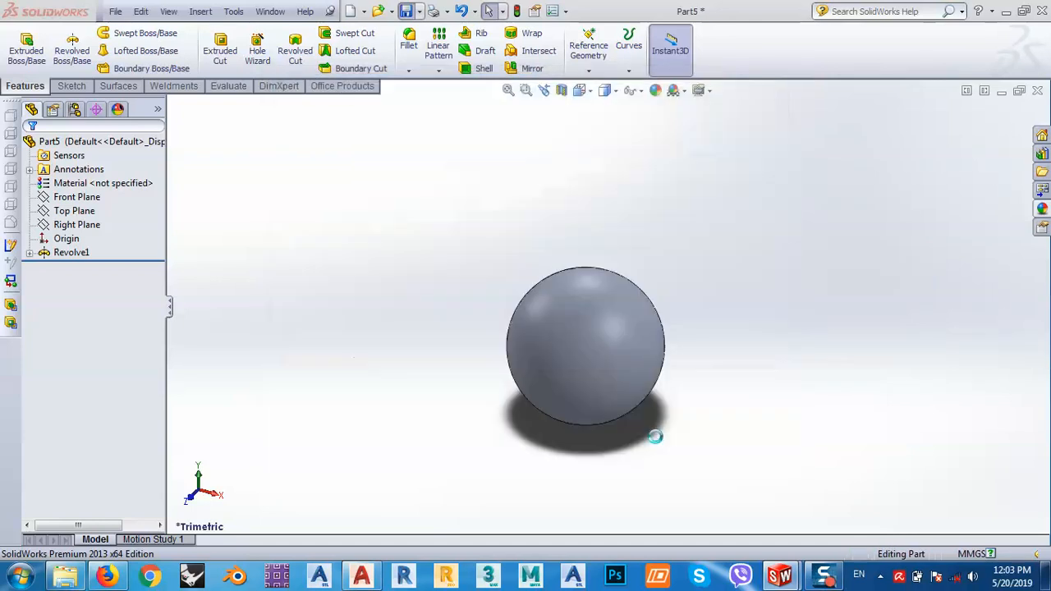
pyautogui.click(1037, 90)
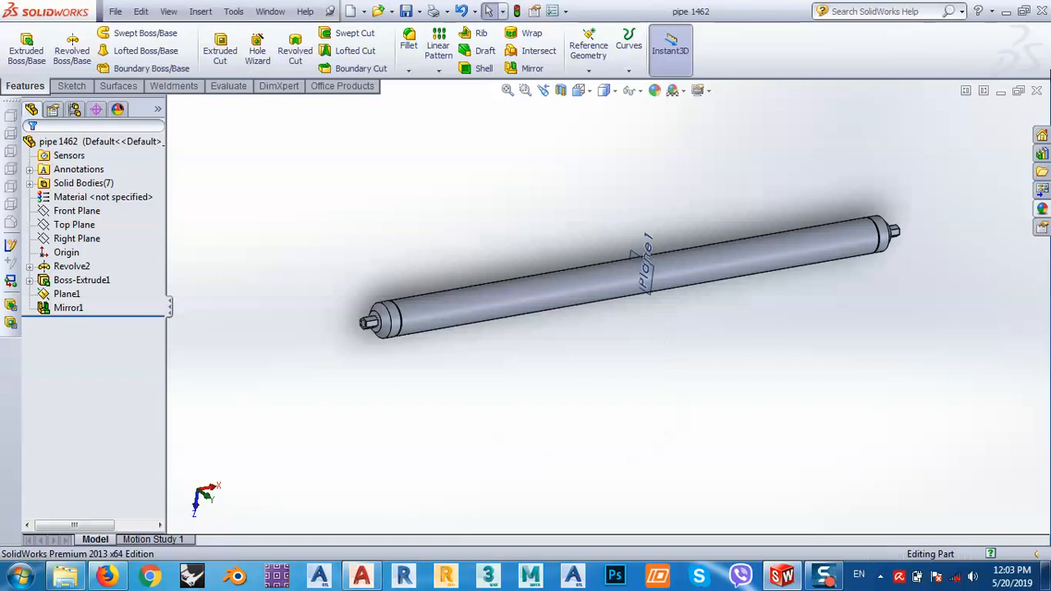
pyautogui.click(1037, 91)
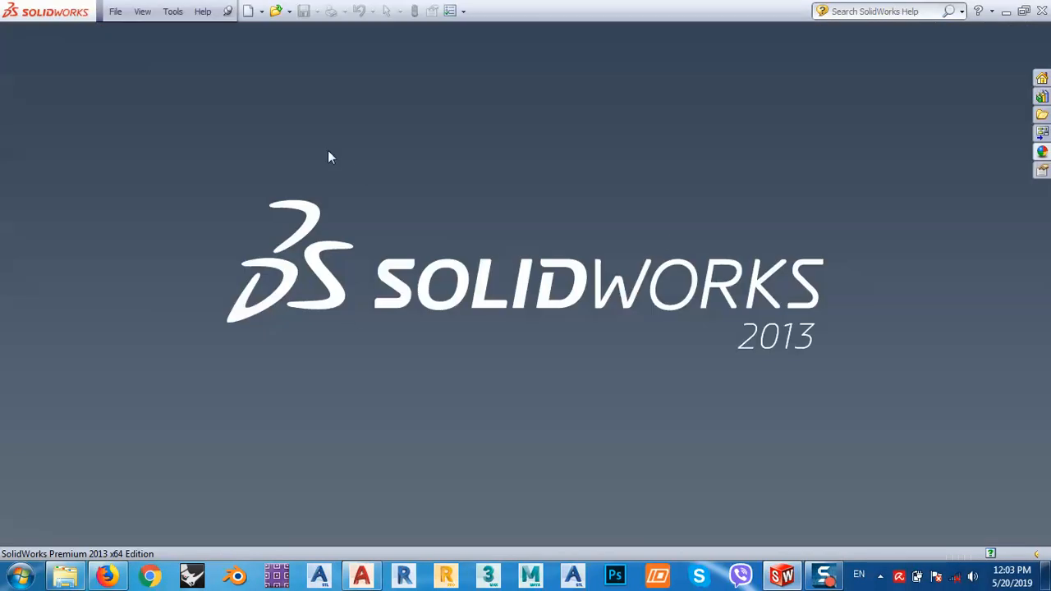
# Look up the 3d lines drawing in AutoCAD, return to SolidWorks, and open the DWG of the space frame lines for import.
pyautogui.click(361, 575)
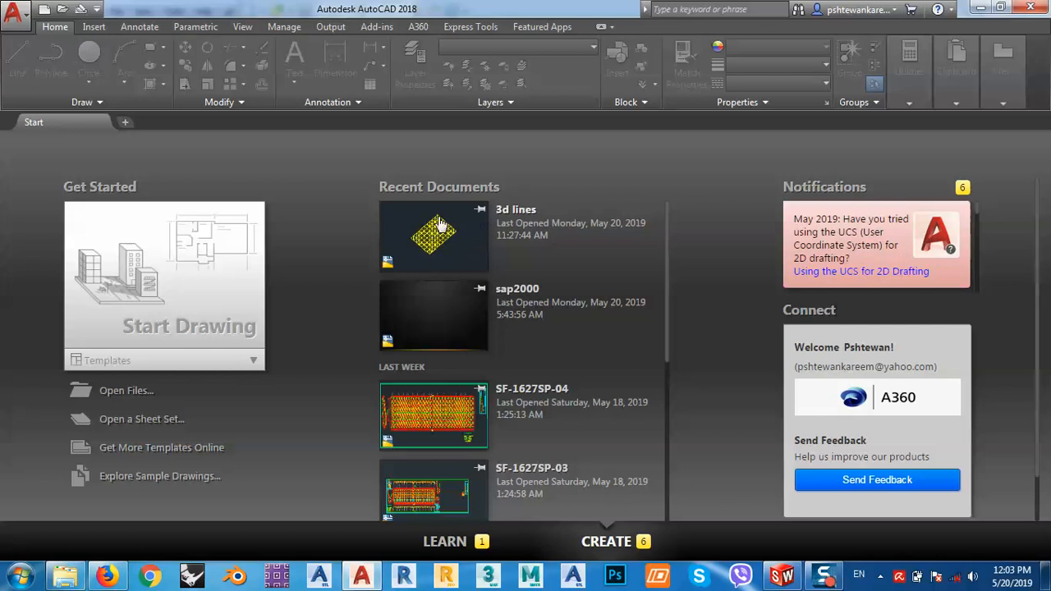
pyautogui.click(980, 8)
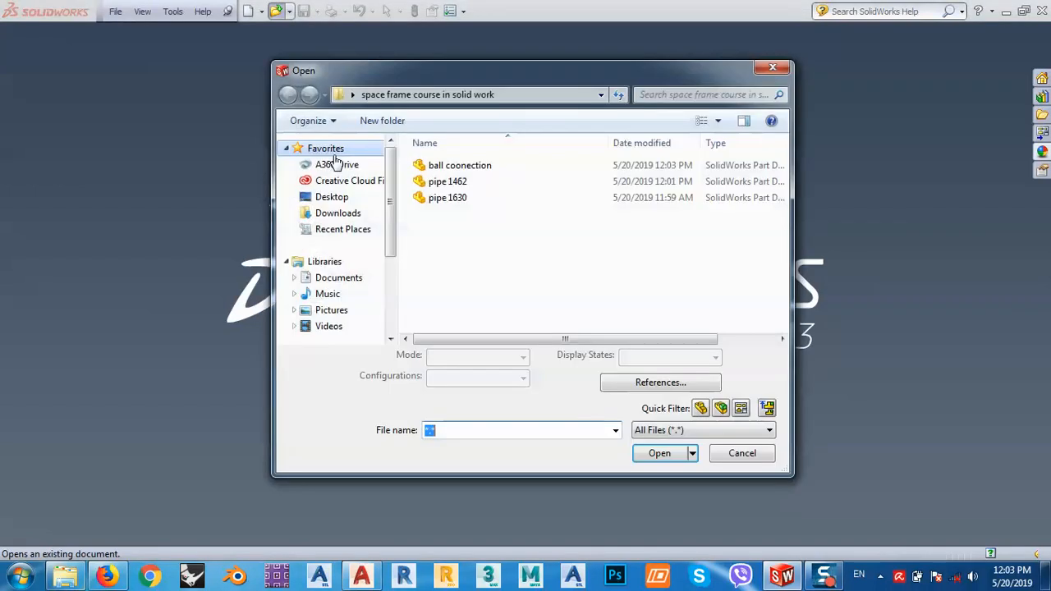
pyautogui.click(437, 167)
pyautogui.doubleClick(434, 167)
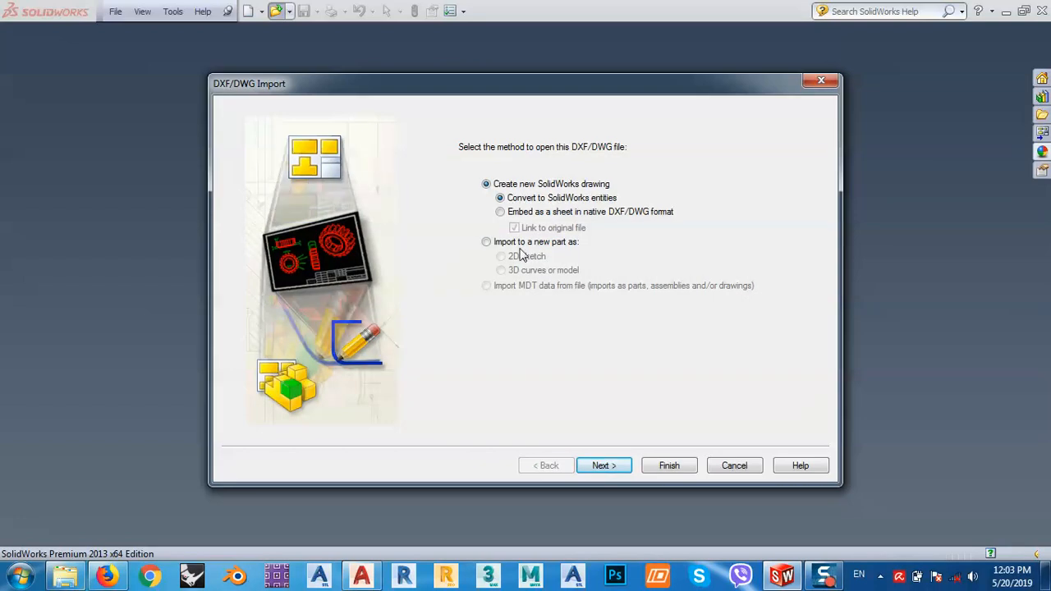
# Import all layers of the drawing into a new part as 3D curves with millimetre units, and review the imported curves in the feature tree.
pyautogui.click(498, 244)
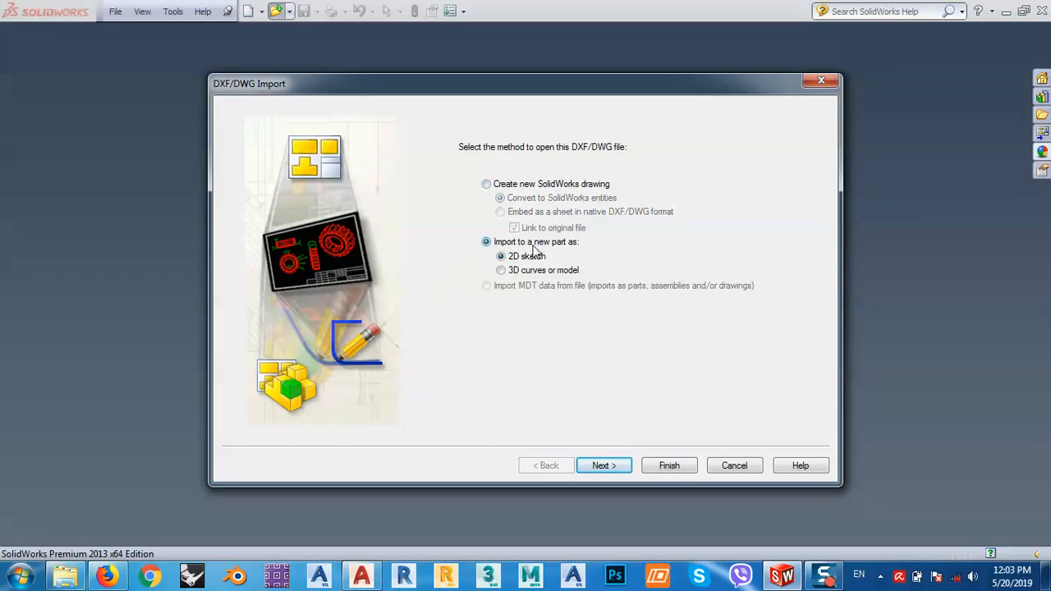
pyautogui.click(531, 274)
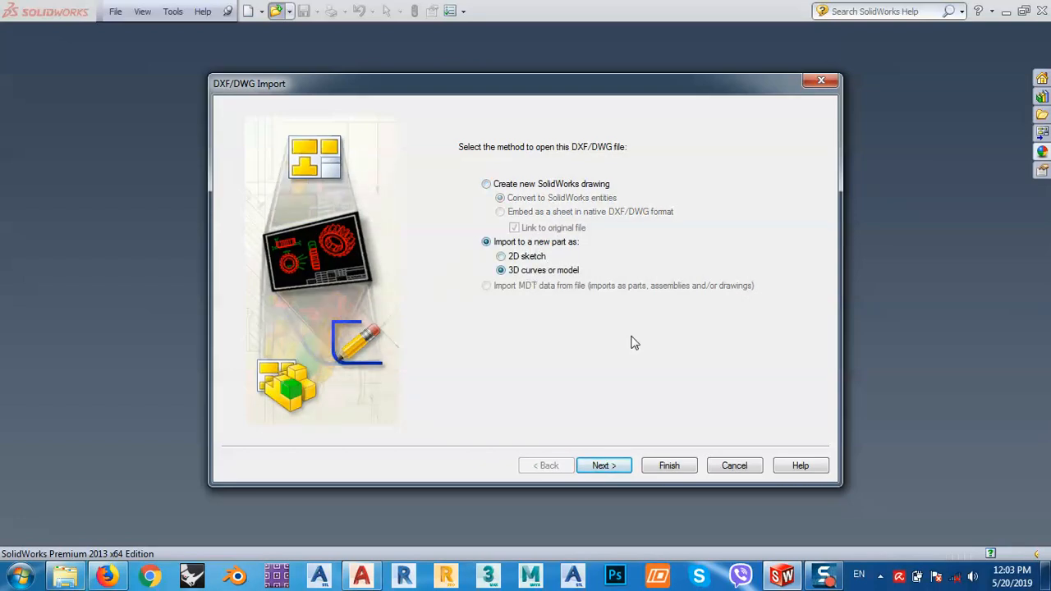
pyautogui.click(606, 468)
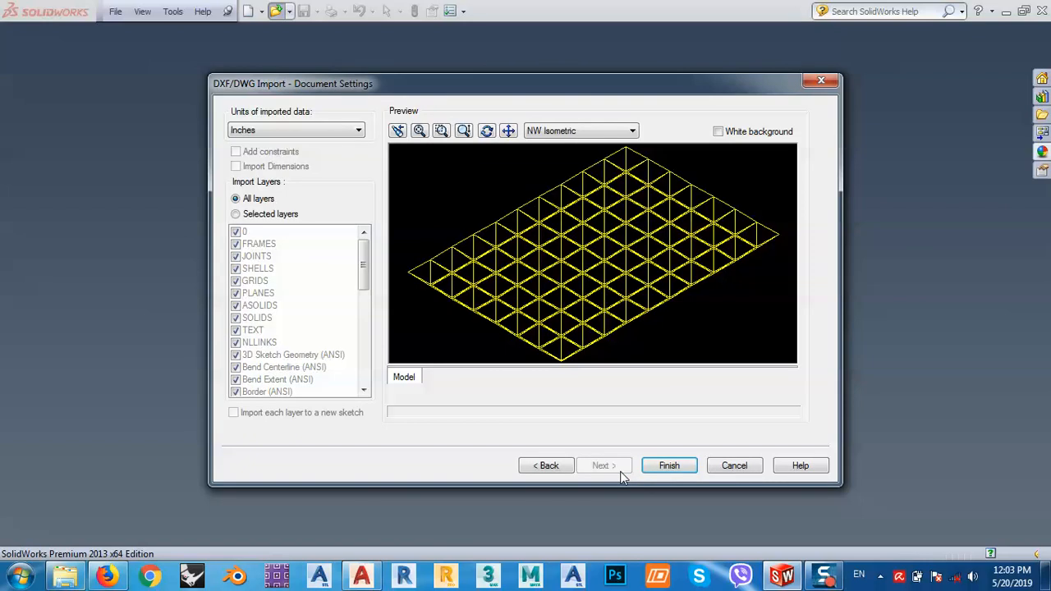
pyautogui.click(566, 465)
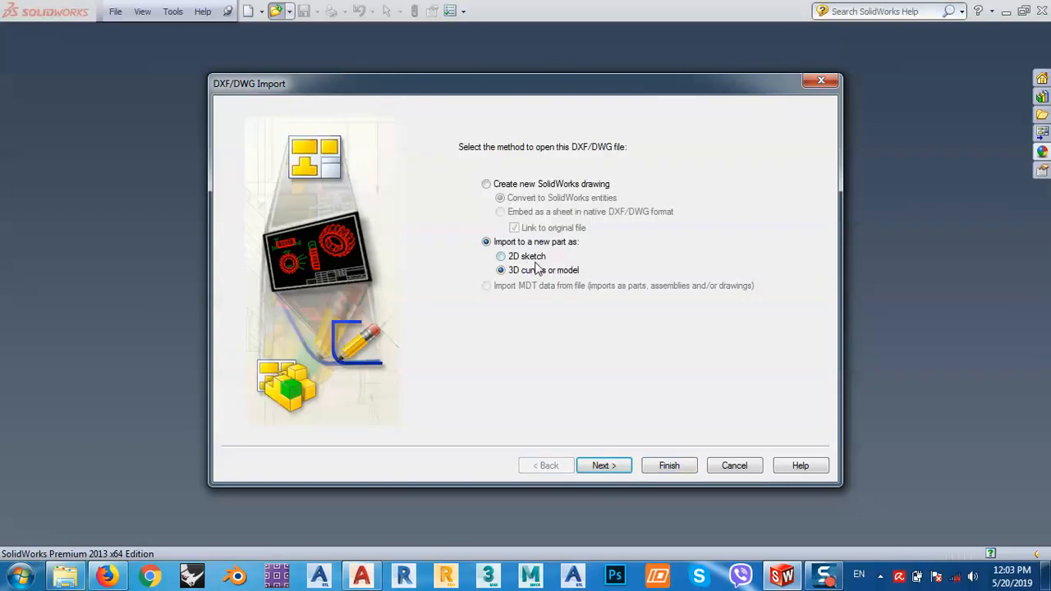
pyautogui.click(604, 467)
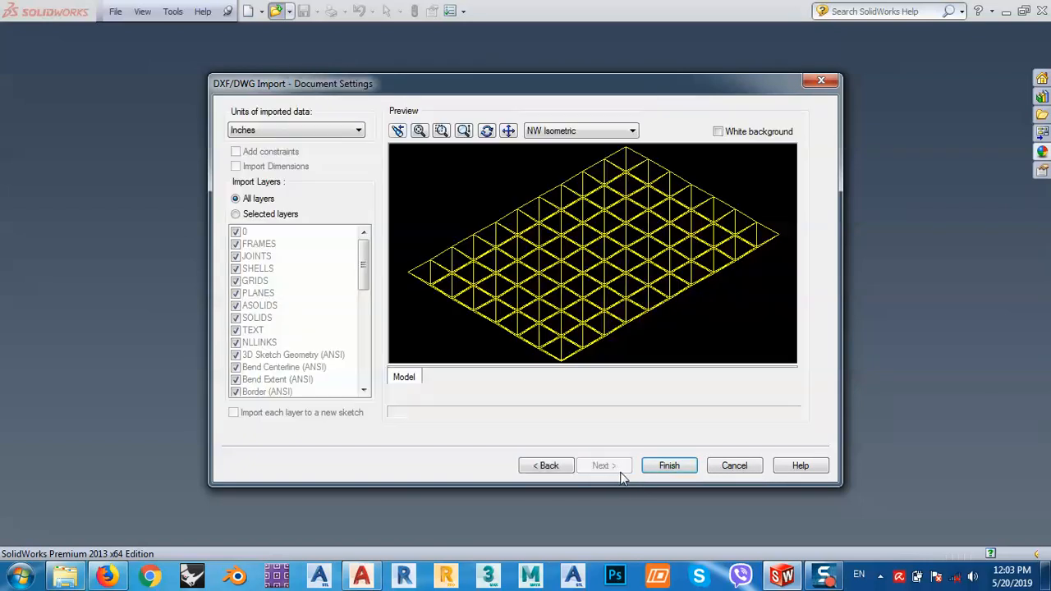
pyautogui.click(295, 130)
pyautogui.click(254, 175)
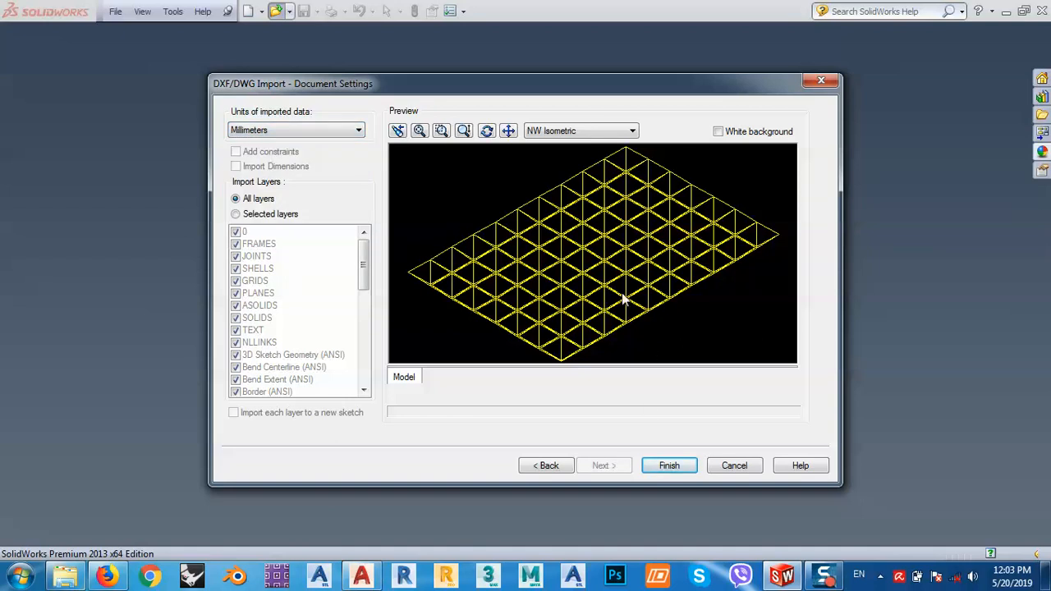
pyautogui.click(662, 467)
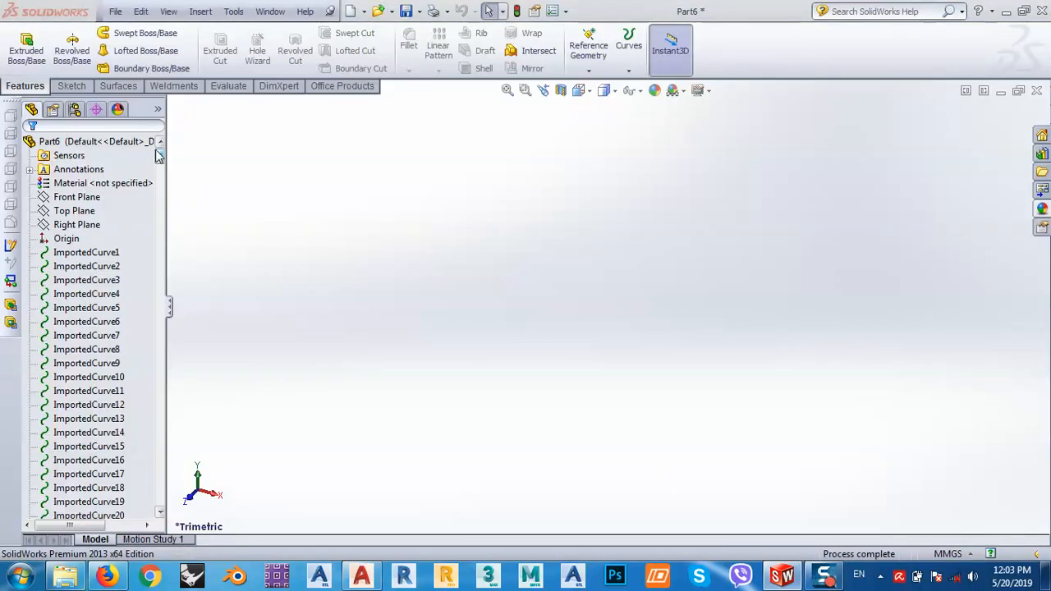
pyautogui.moveTo(161, 156); pyautogui.dragTo(159, 497)
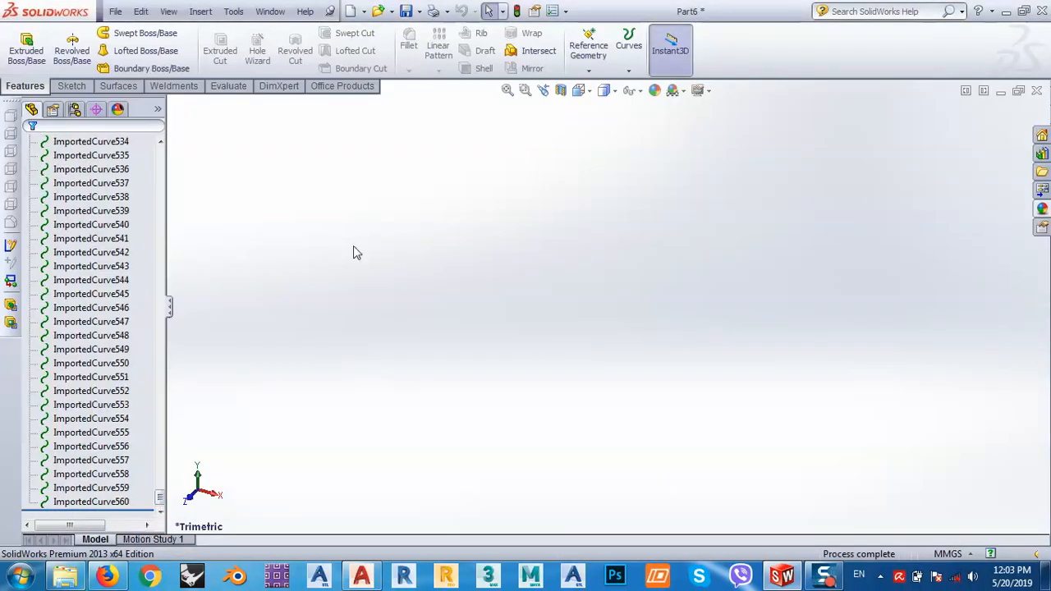
# Check the imported curves from the top and front, and redefine the current front view as the standard Top view.
pyautogui.click(579, 90)
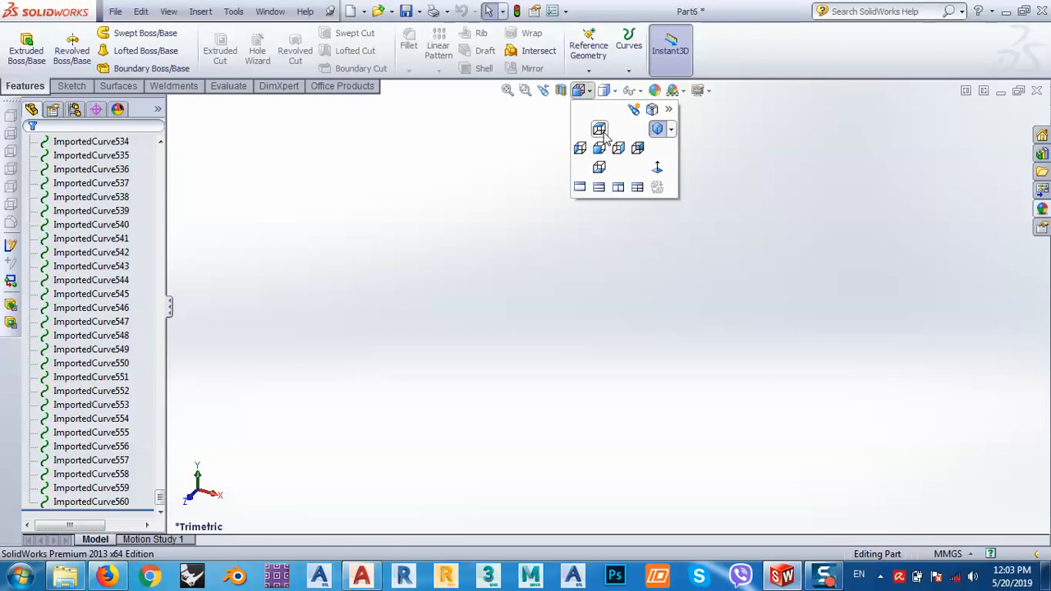
pyautogui.click(605, 140)
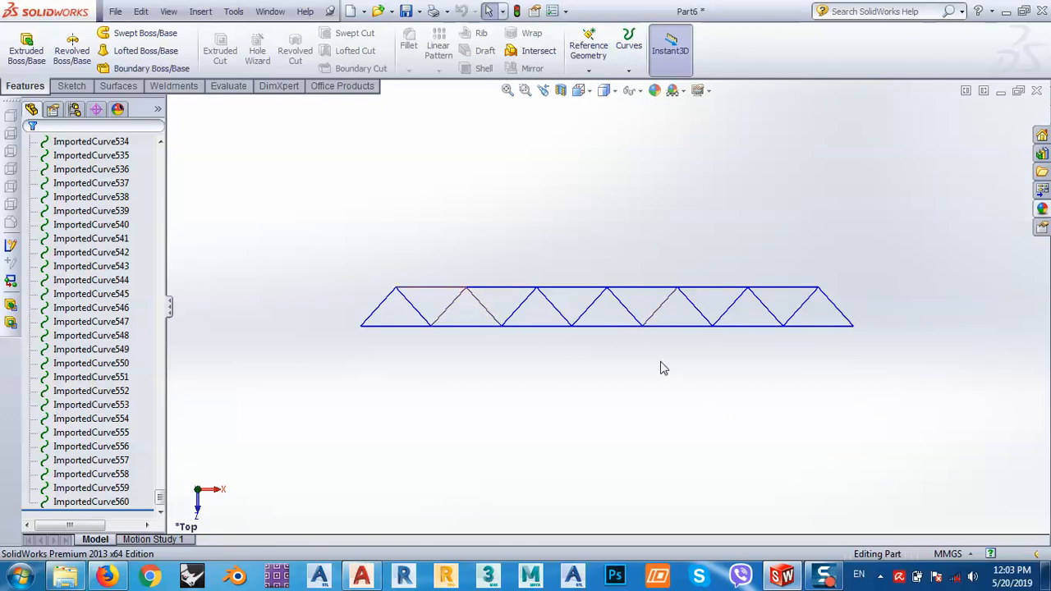
pyautogui.click(606, 92)
pyautogui.click(580, 97)
pyautogui.click(580, 96)
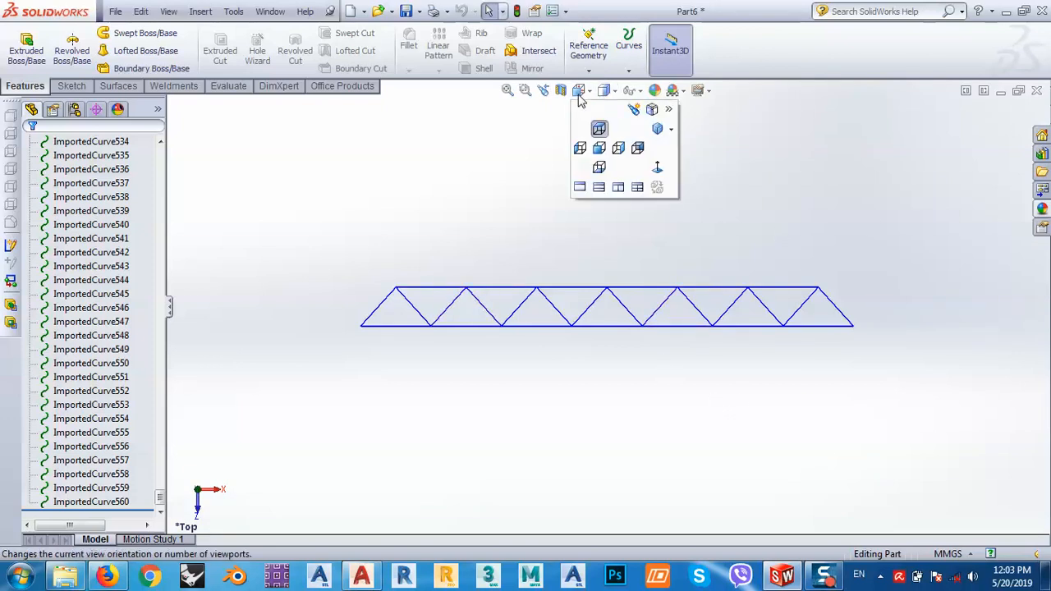
pyautogui.click(600, 149)
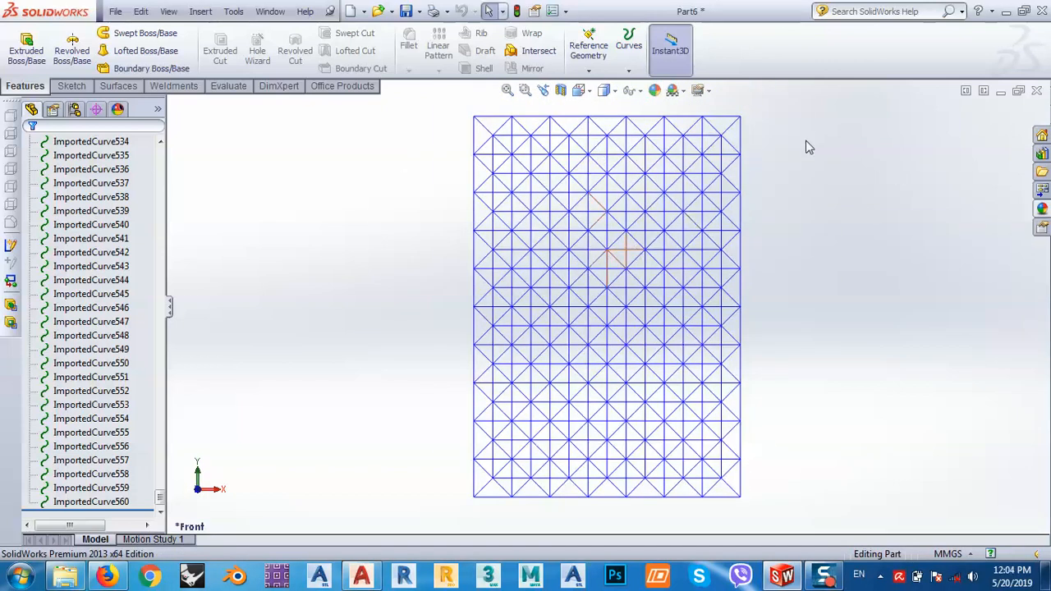
pyautogui.rightClick(780, 229)
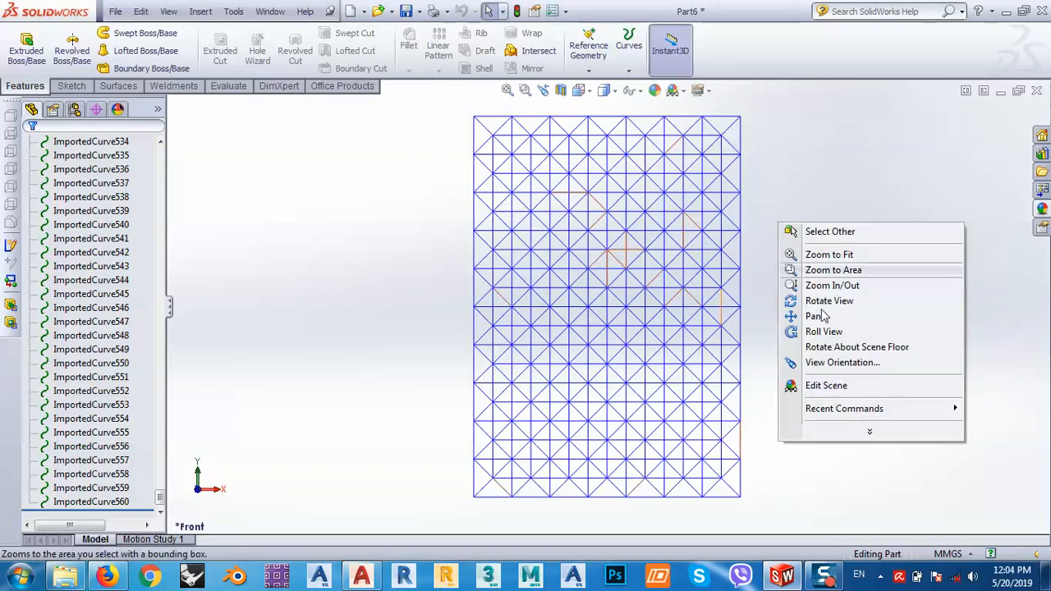
pyautogui.click(868, 432)
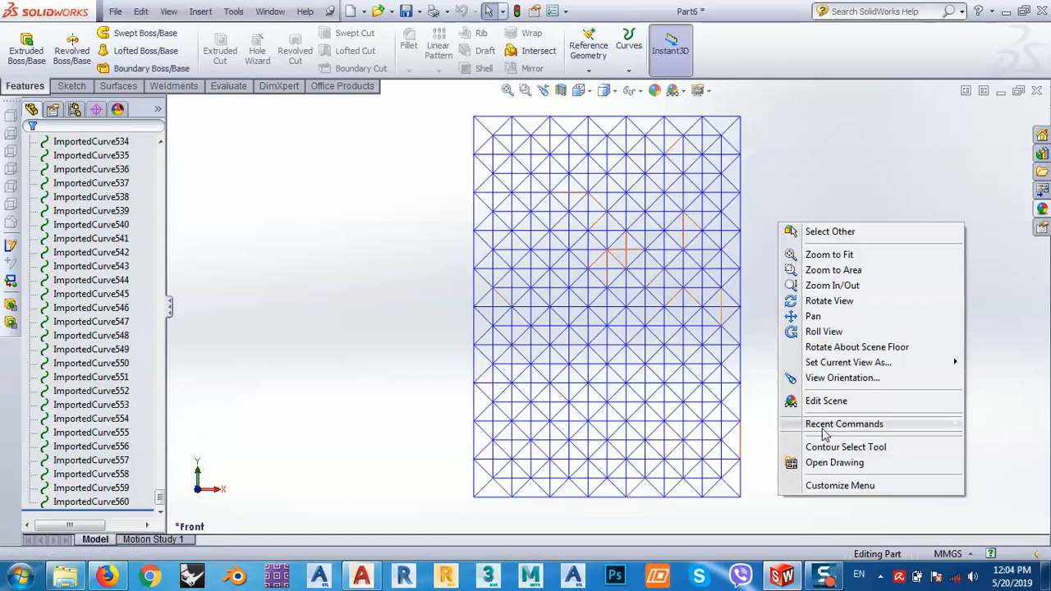
pyautogui.moveTo(830, 367)
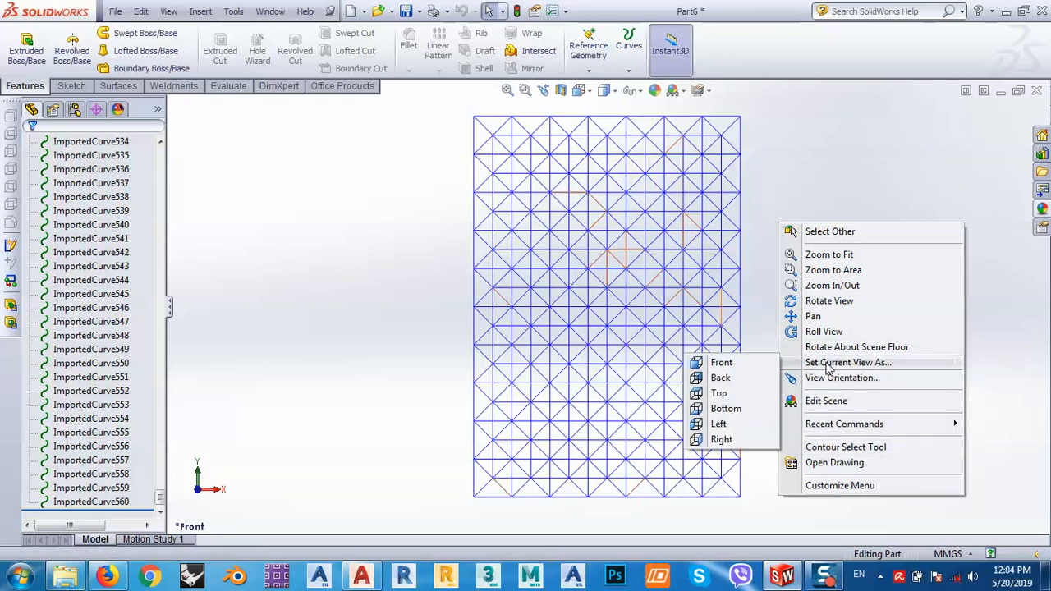
pyautogui.click(726, 398)
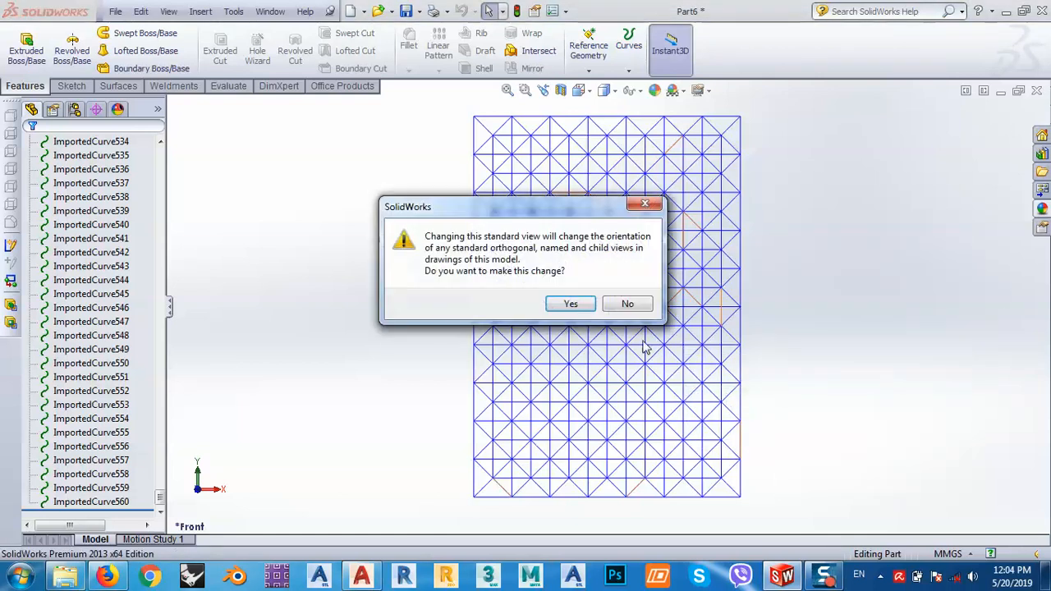
pyautogui.click(566, 306)
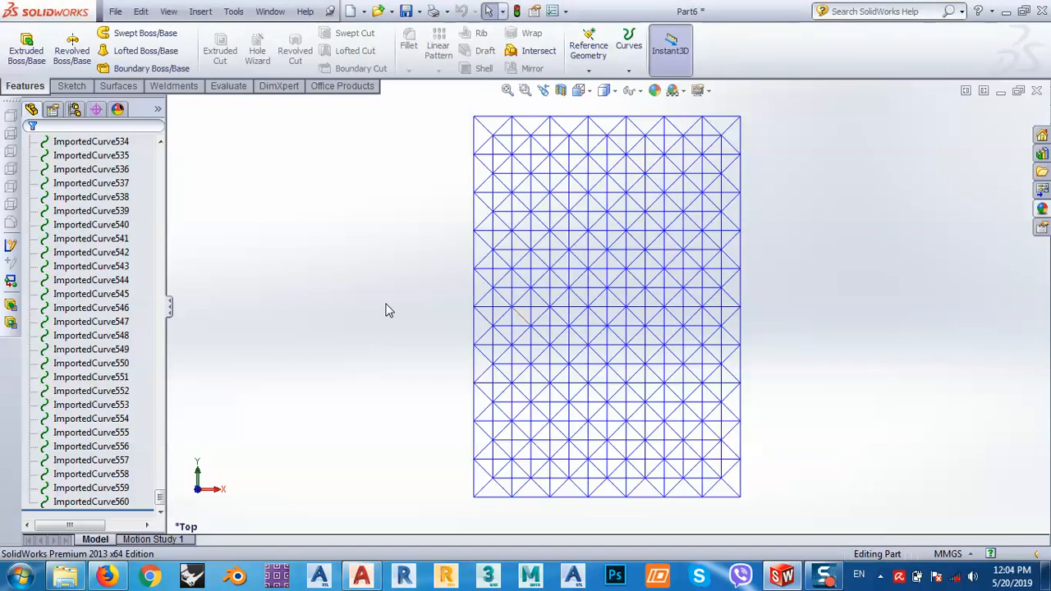
# Start a 3D sketch, select ImportedCurve1 through ImportedCurve560, and convert them all into sketch entities.
pyautogui.click(71, 86)
pyautogui.click(20, 71)
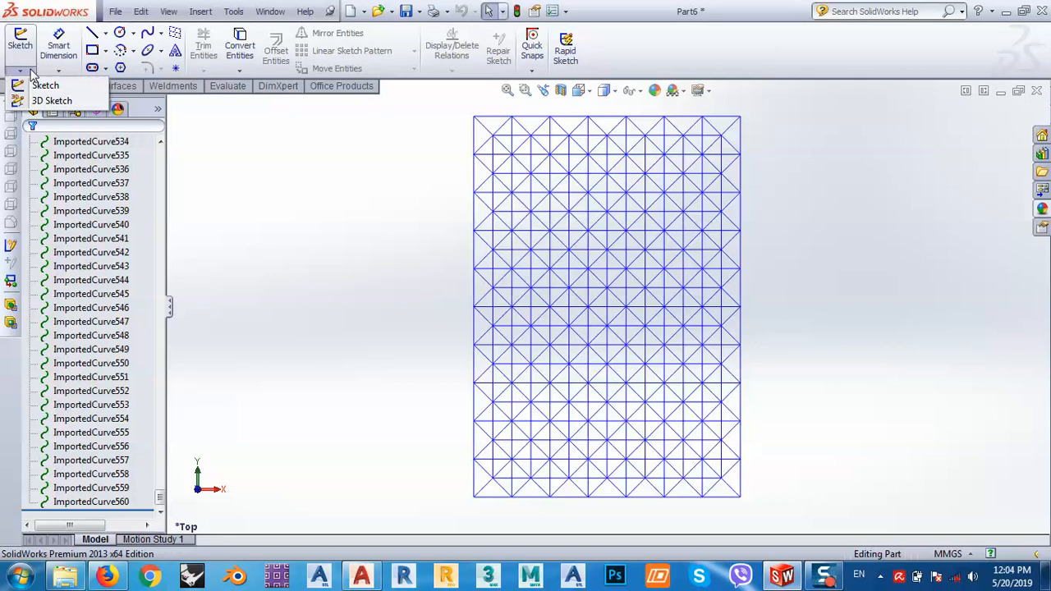
pyautogui.click(49, 101)
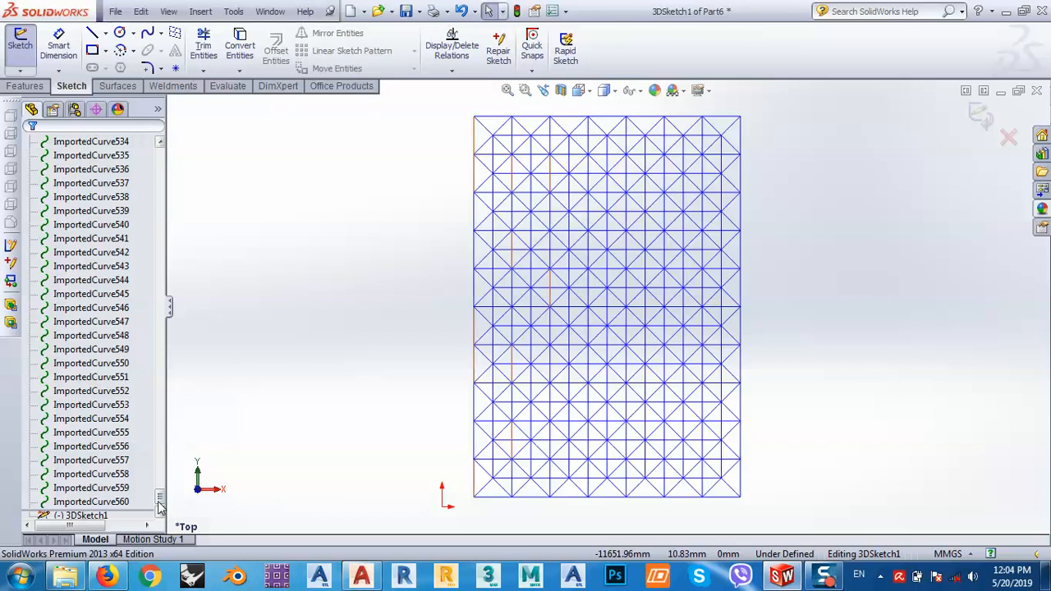
pyautogui.click(119, 501)
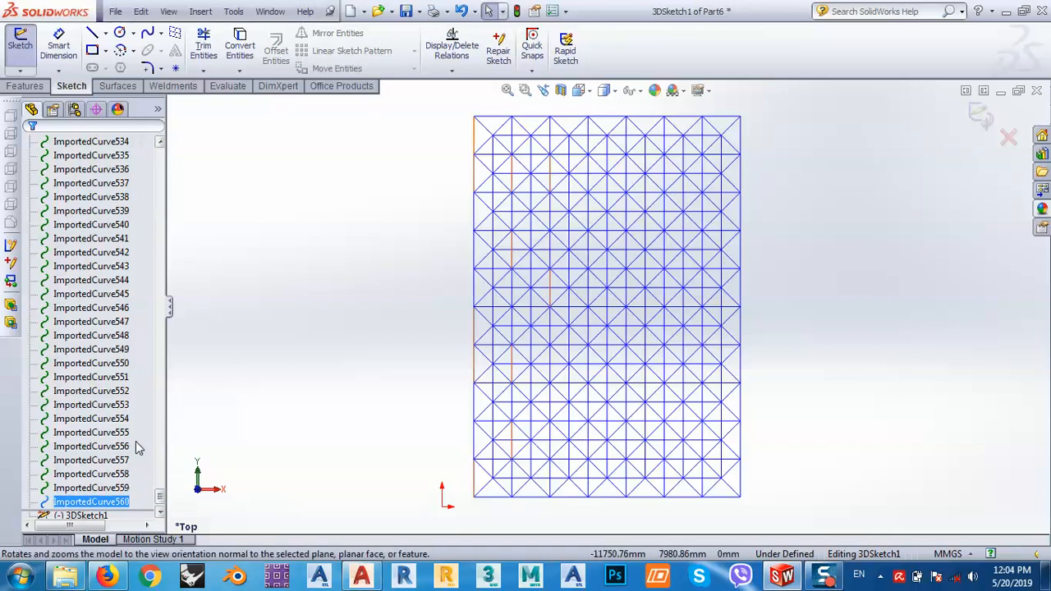
pyautogui.moveTo(161, 500); pyautogui.dragTo(158, 155)
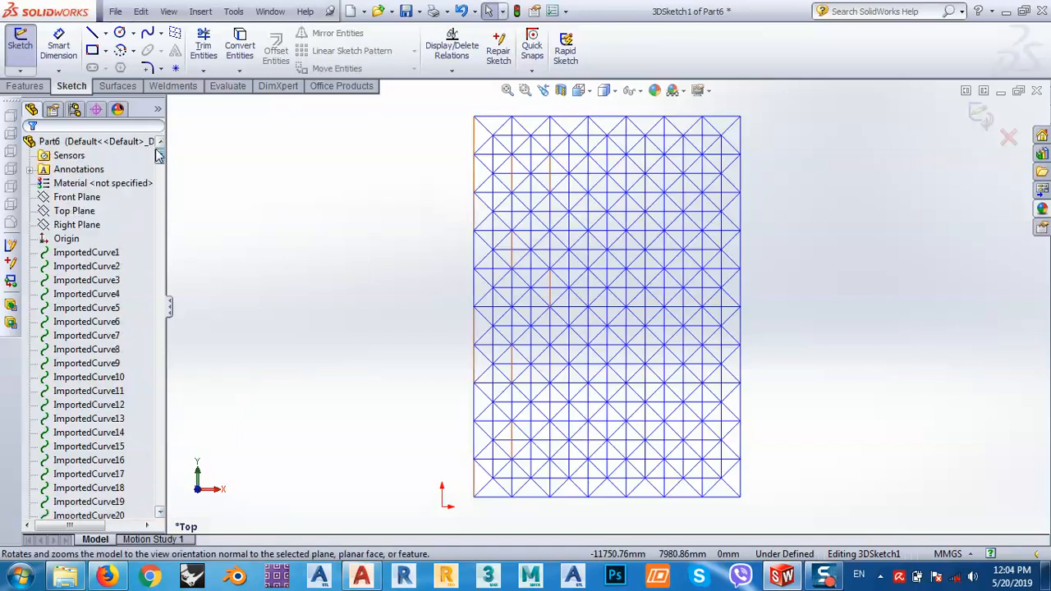
pyautogui.click(87, 254)
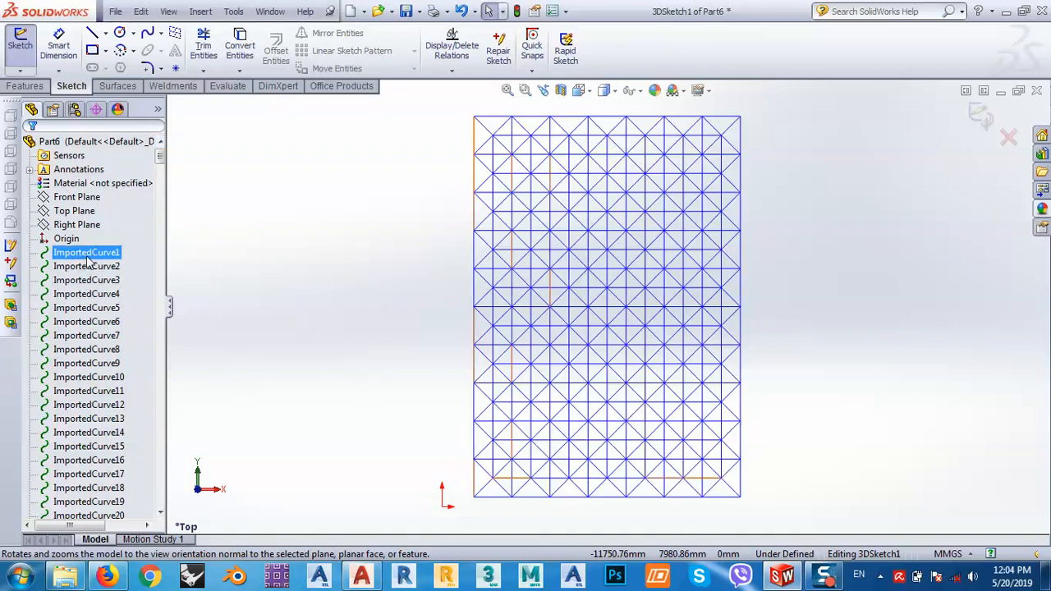
pyautogui.hotkey('ctrl', 'a')
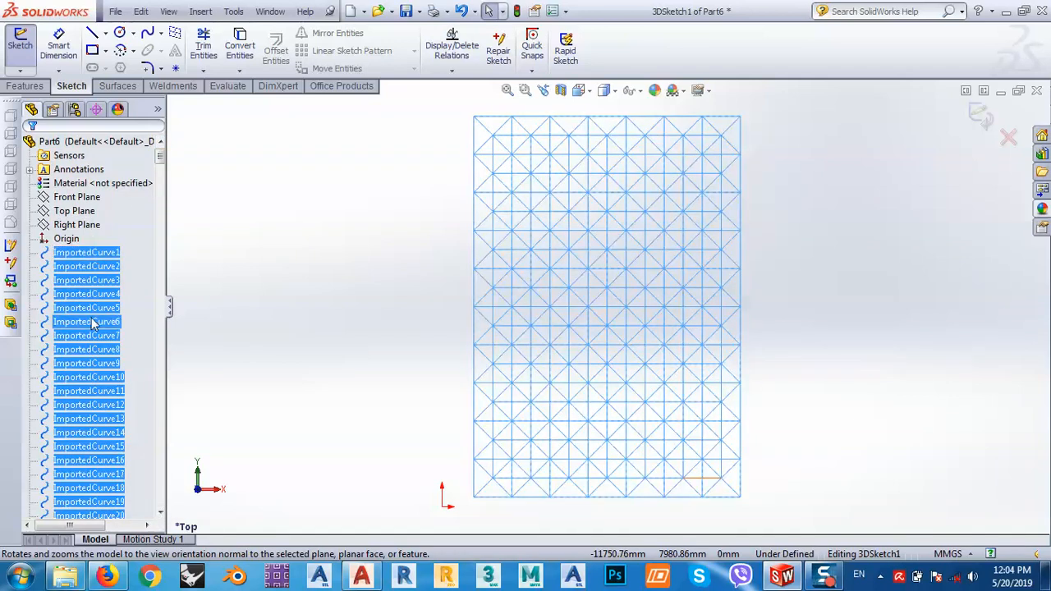
pyautogui.click(240, 45)
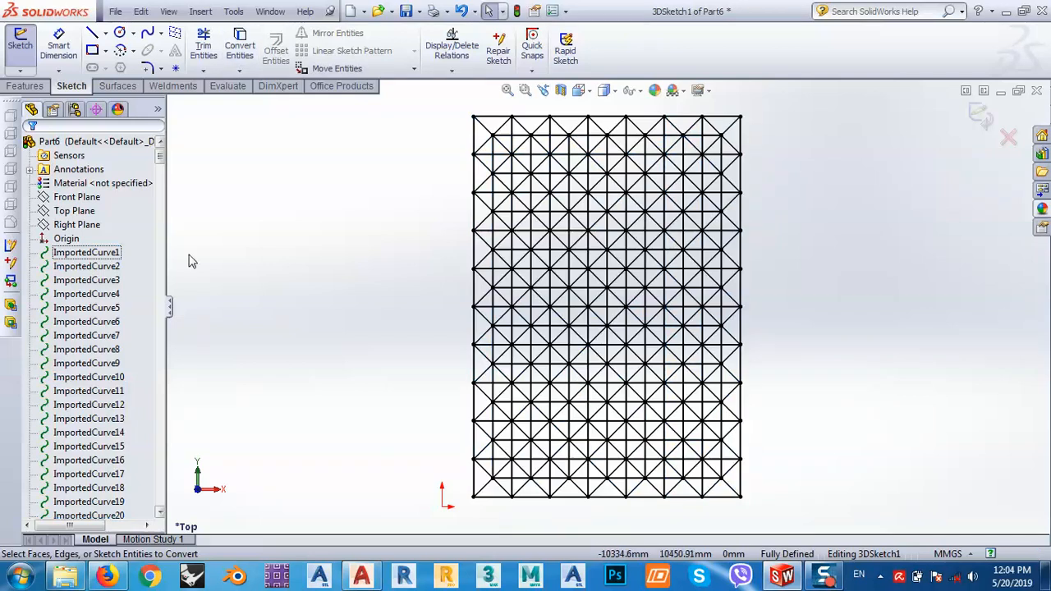
# Hide all the imported curves, ImportedCurve1 through ImportedCurve560, leaving the converted 3D sketch lines displayed.
pyautogui.moveTo(161, 155); pyautogui.dragTo(103, 522)
pyautogui.click(90, 488)
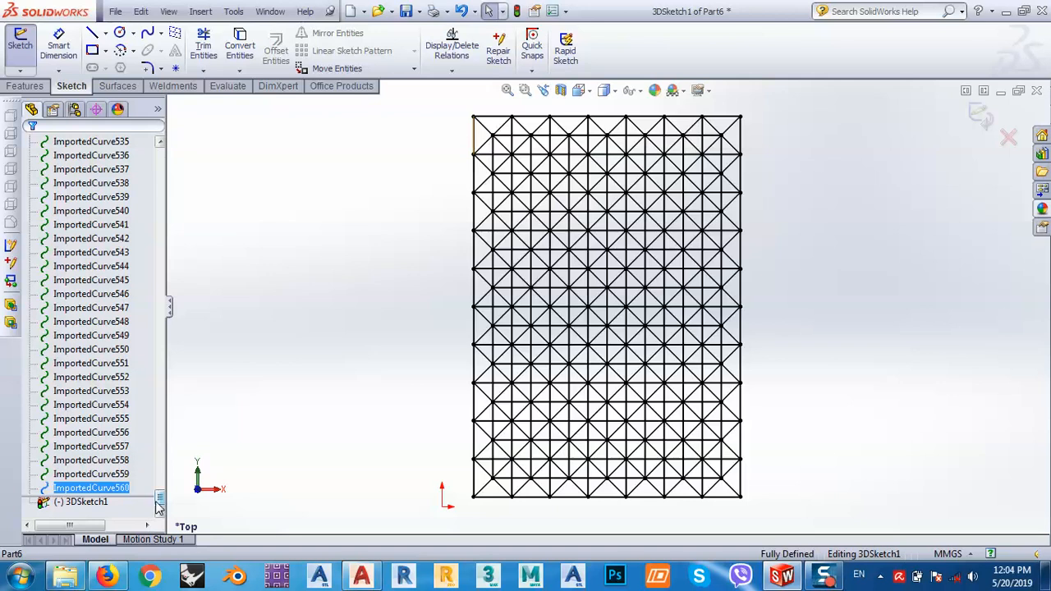
pyautogui.moveTo(160, 499); pyautogui.dragTo(163, 145)
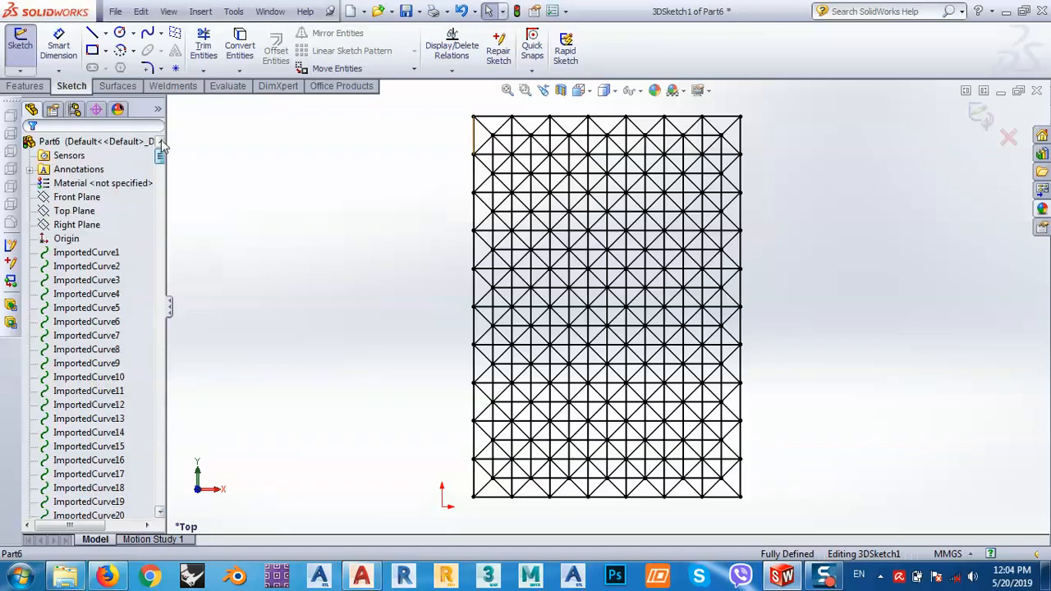
pyautogui.click(90, 254)
pyautogui.keyDown('shift'); pyautogui.click(91, 260); pyautogui.keyUp('shift')
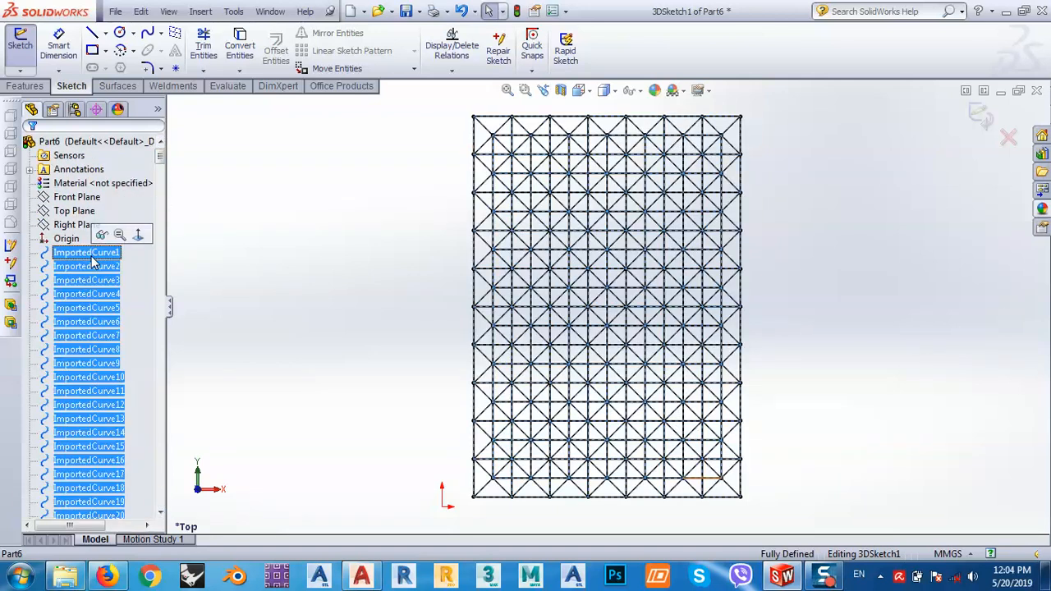
pyautogui.click(102, 236)
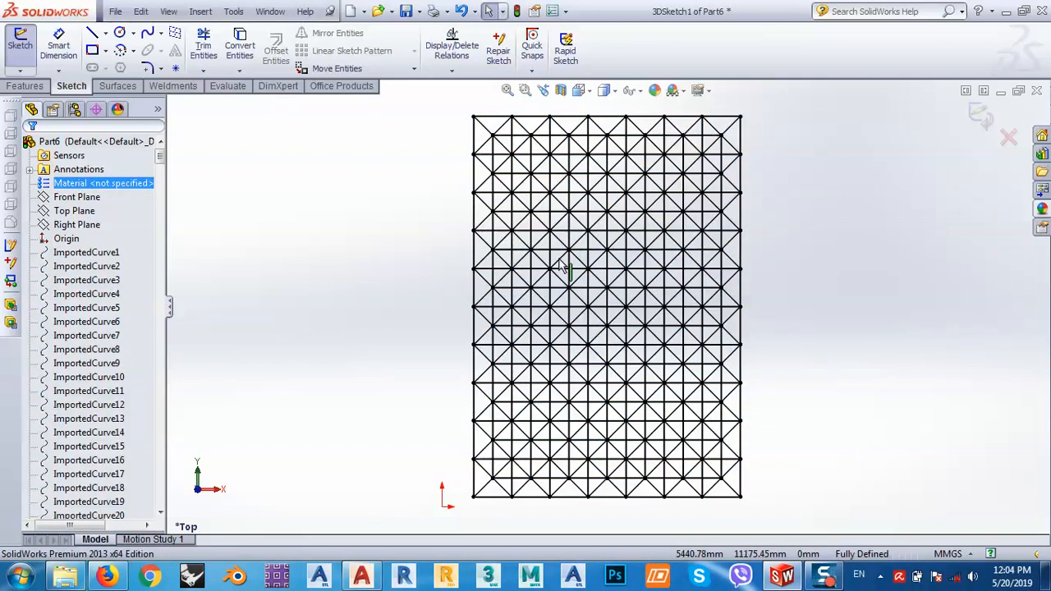
# Check the converted 3D sketch, save the part as "space frame grid" in the space frame course folder, and close it.
pyautogui.moveTo(160, 165); pyautogui.dragTo(160, 497)
pyautogui.click(79, 502)
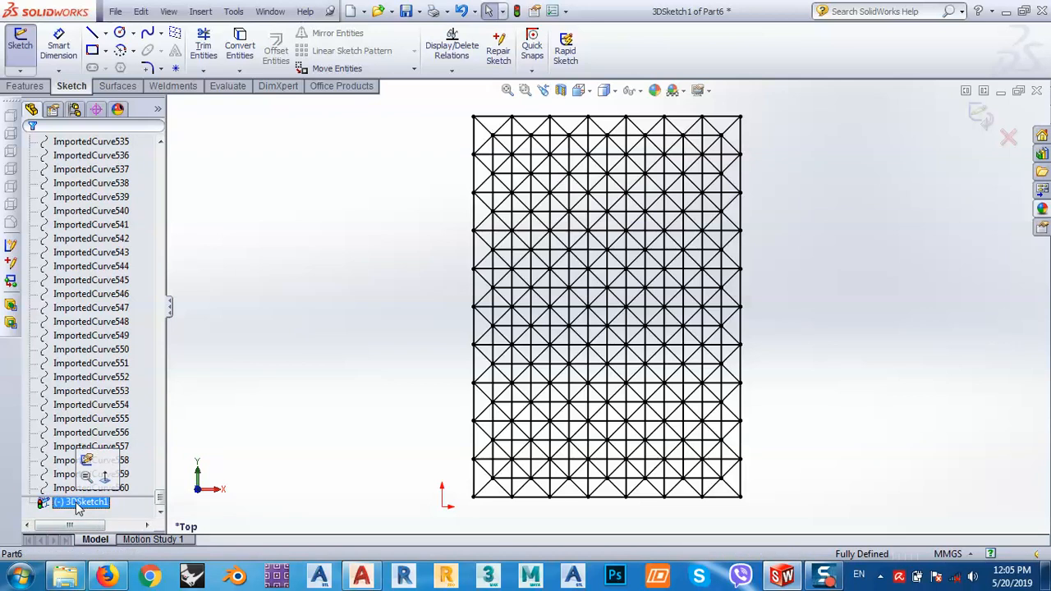
pyautogui.click(86, 460)
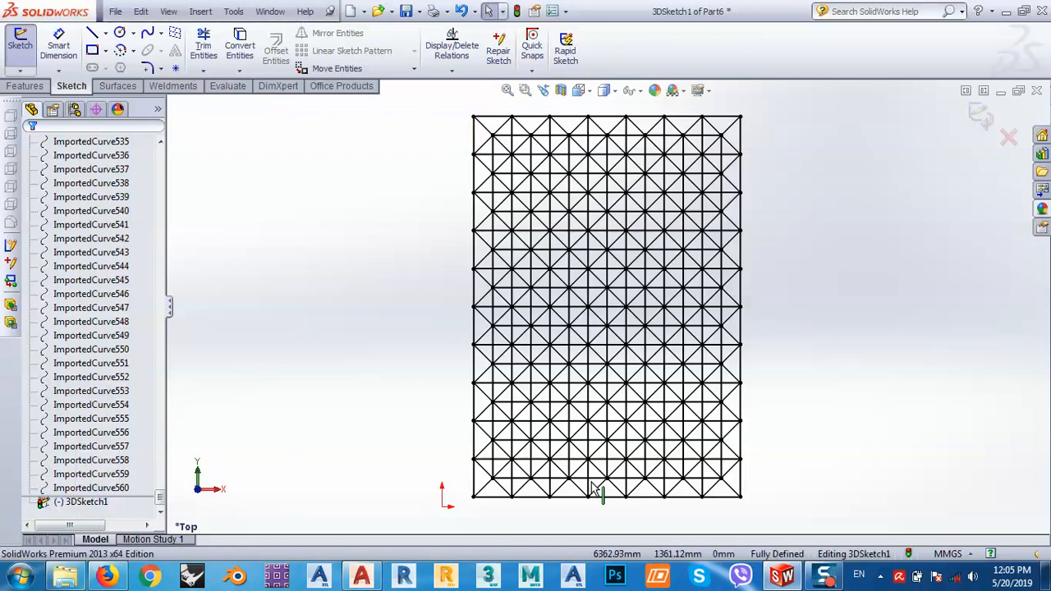
pyautogui.moveTo(599, 493)
pyautogui.mouseDown(button='middle')
pyautogui.moveTo(633, 376)
pyautogui.moveTo(615, 370)
pyautogui.moveTo(581, 308)
pyautogui.mouseUp(button='middle')
pyautogui.scroll(-6, 611, 384)
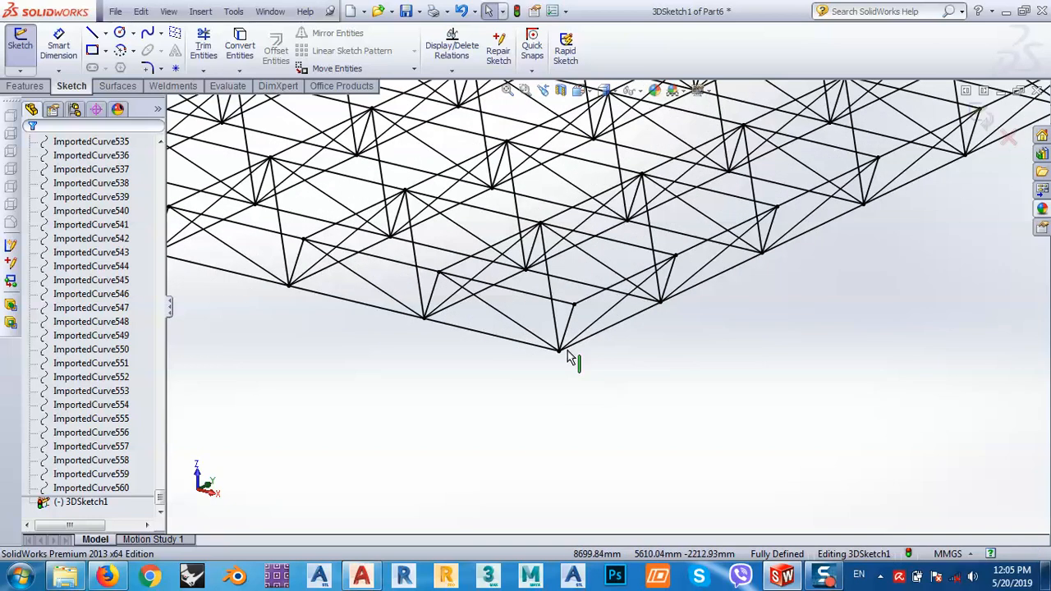
pyautogui.click(406, 12)
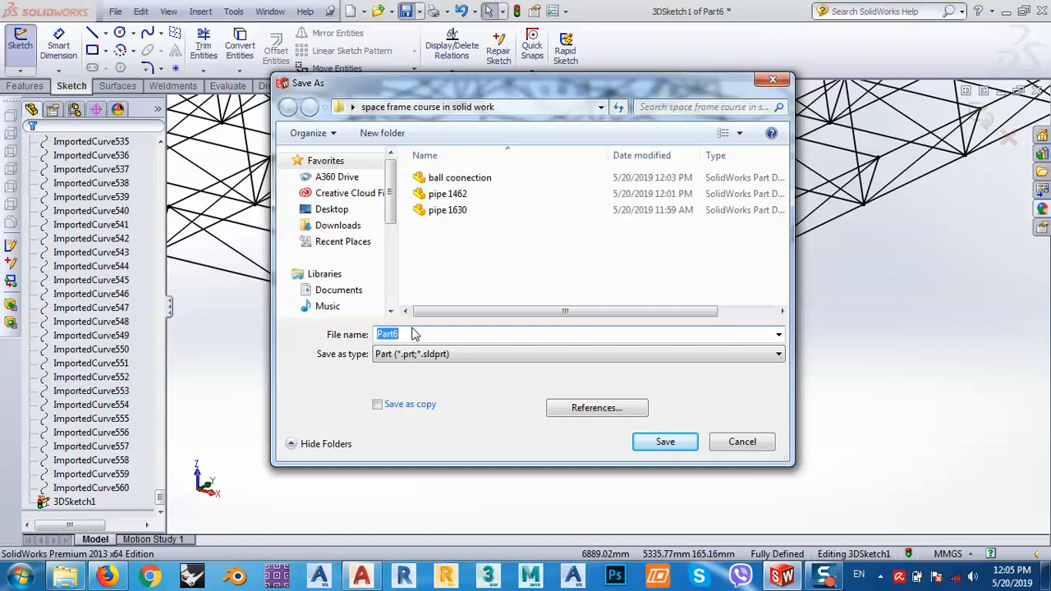
pyautogui.write('space frame grid')
pyautogui.click(659, 443)
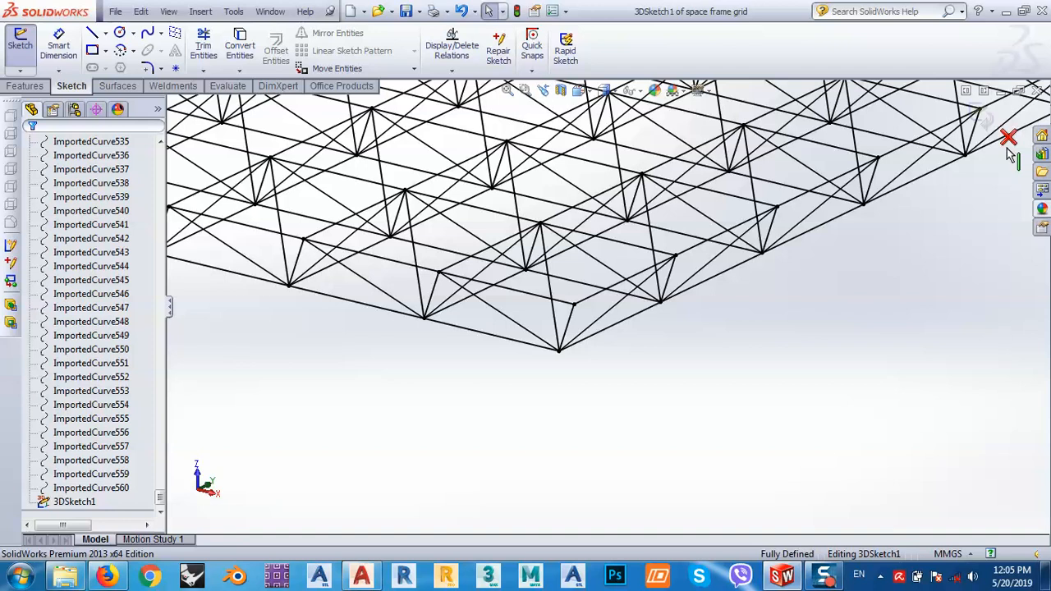
pyautogui.click(983, 122)
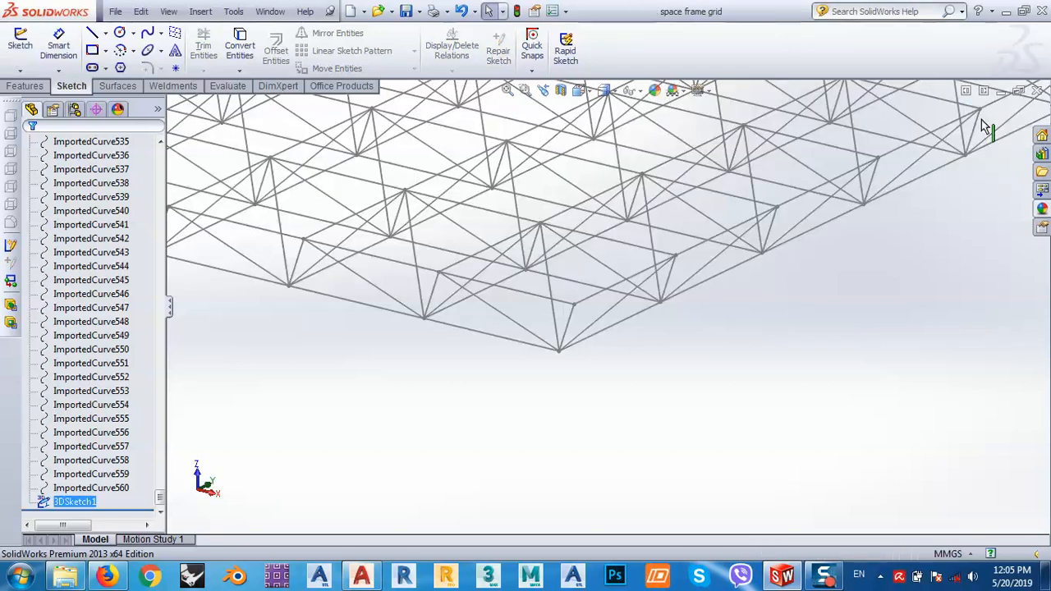
pyautogui.click(1040, 90)
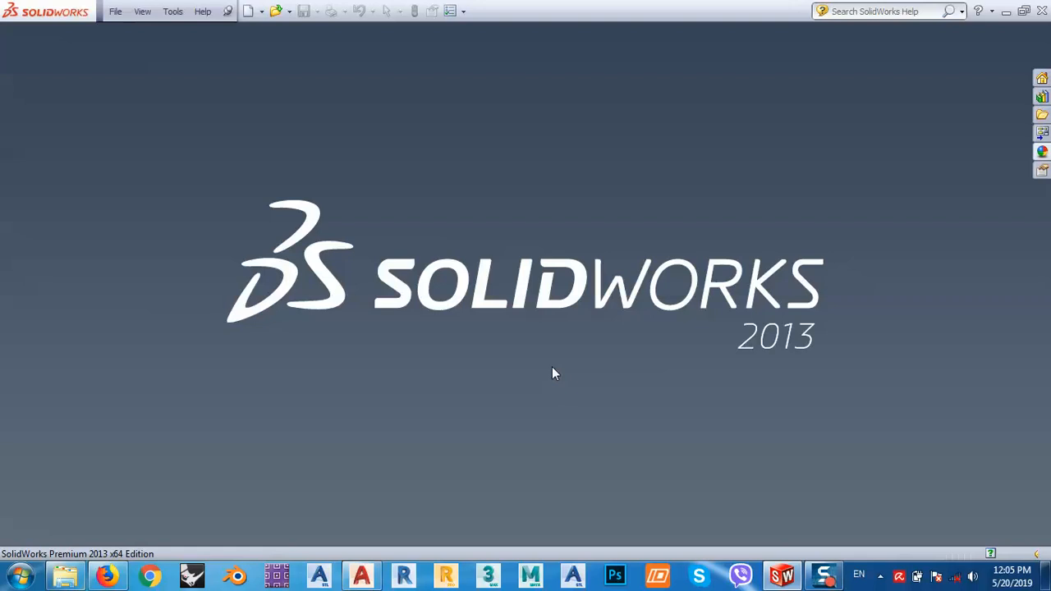
pyautogui.moveTo(827, 582)
pyautogui.click(278, 11)
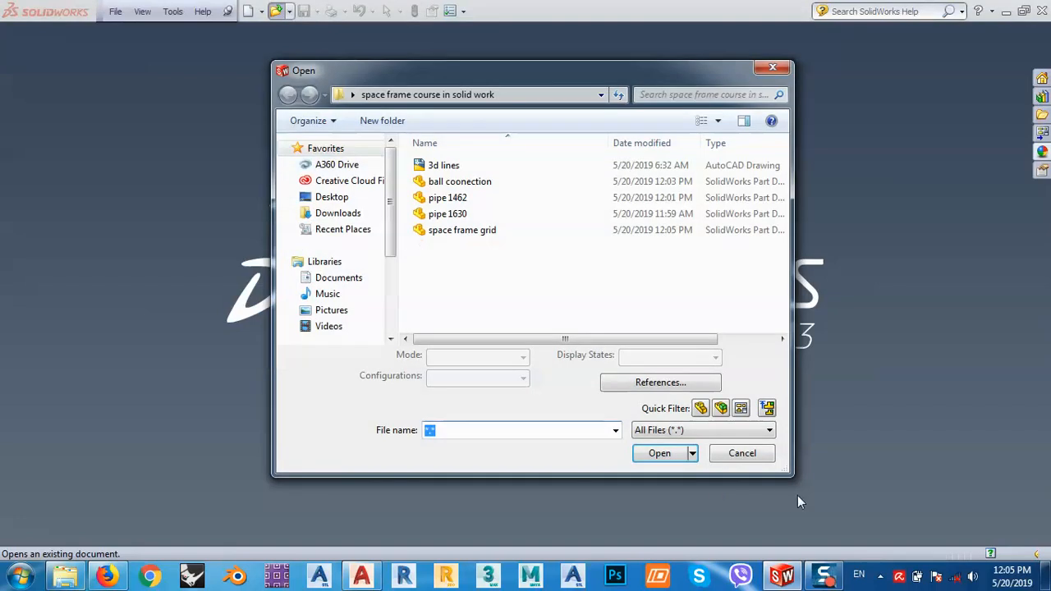
pyautogui.click(764, 460)
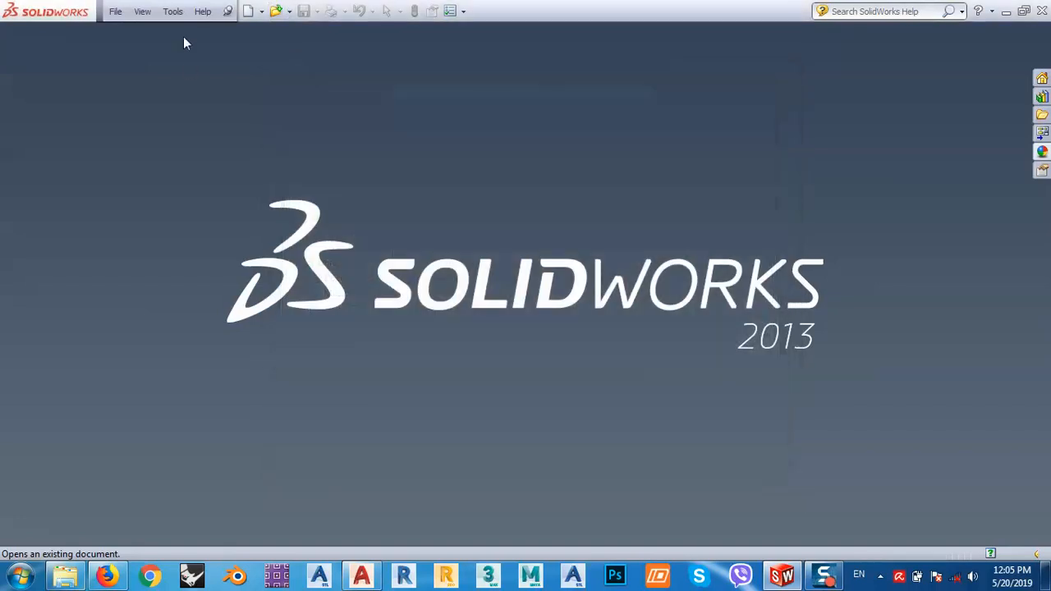
# Create a new assembly document.
pyautogui.click(247, 11)
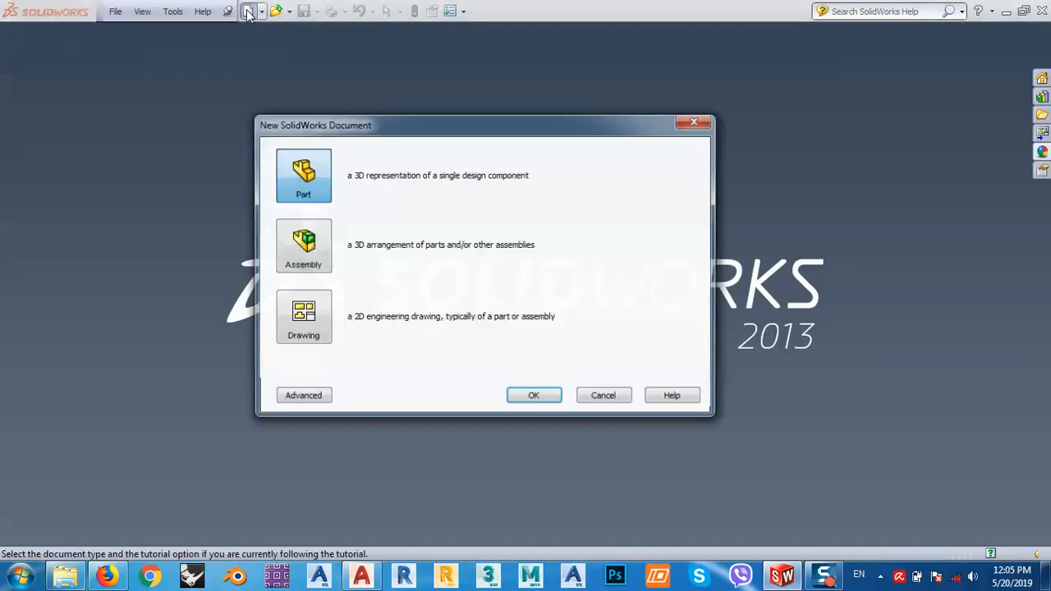
pyautogui.click(304, 245)
pyautogui.click(532, 398)
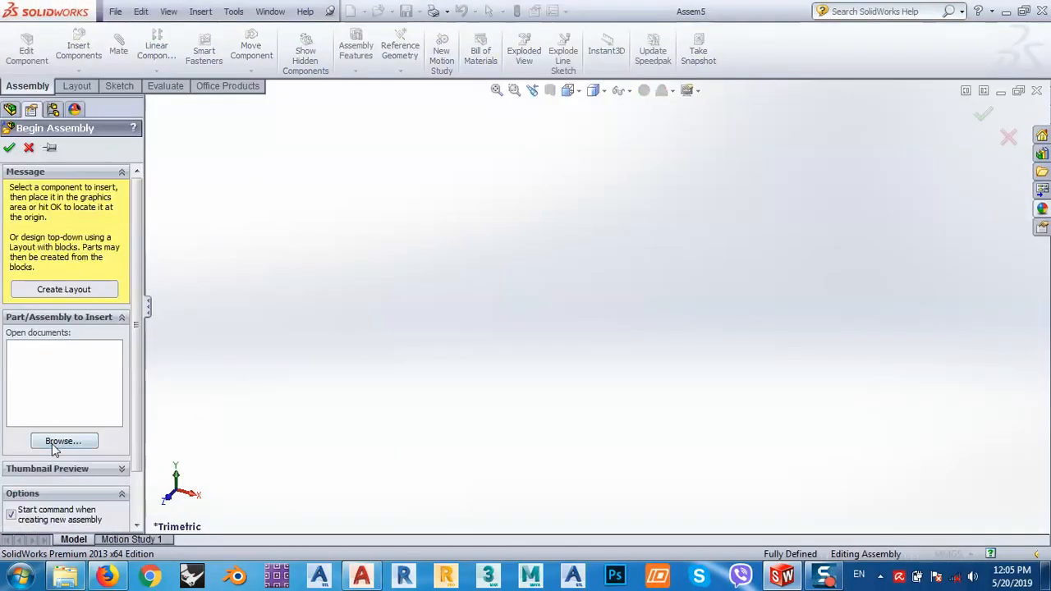
# Load the ball coonection, pipe 1462, pipe 1630 and space frame grid parts, and place pipe 1630 as the first component.
pyautogui.click(65, 442)
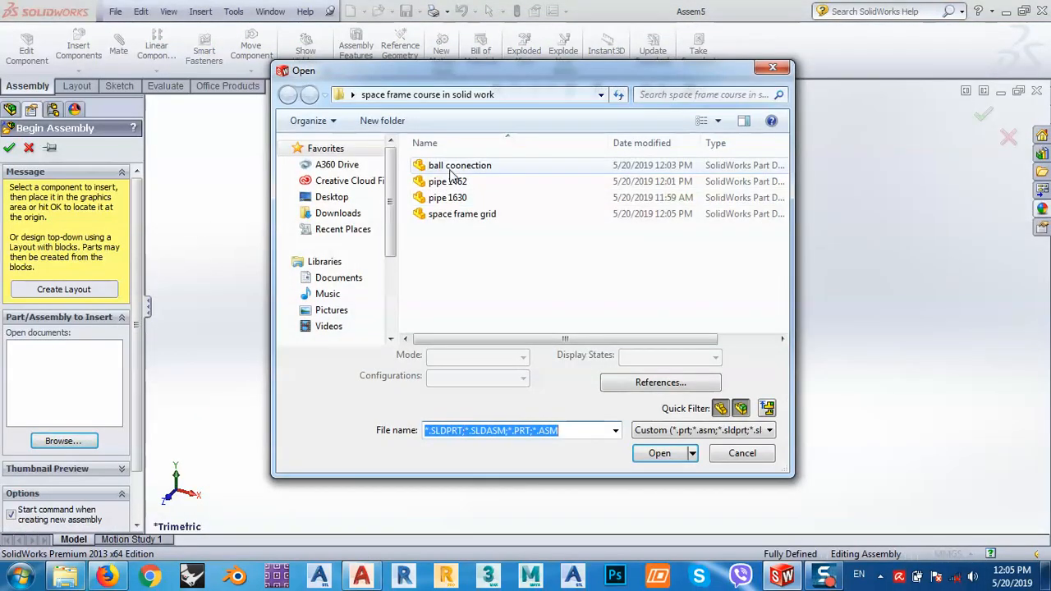
pyautogui.click(452, 166)
pyautogui.keyDown('ctrl'); pyautogui.click(443, 181); pyautogui.keyUp('ctrl')
pyautogui.keyDown('ctrl'); pyautogui.click(444, 198); pyautogui.keyUp('ctrl')
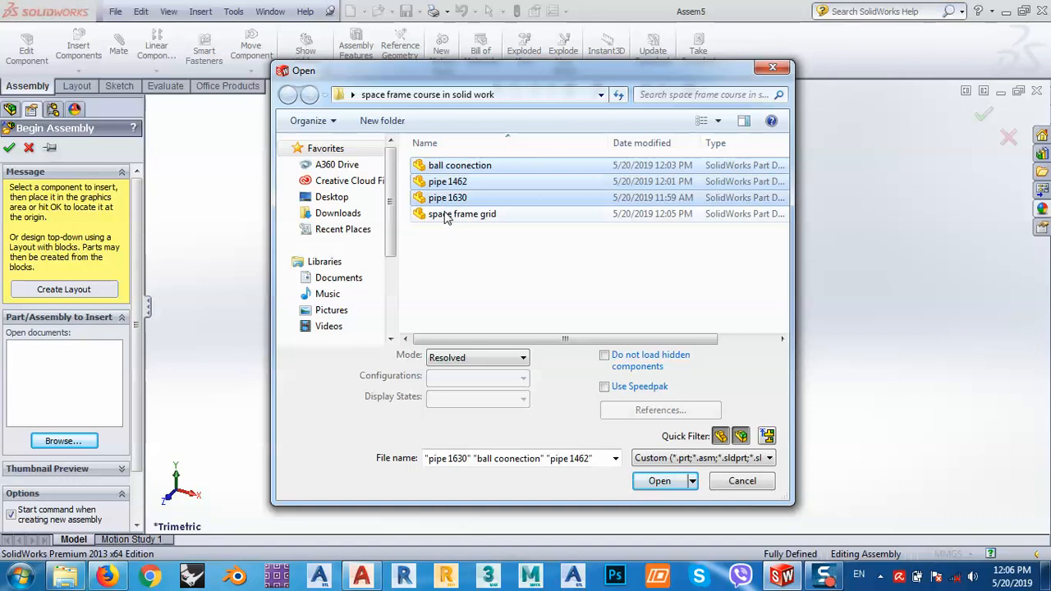
pyautogui.keyDown('ctrl'); pyautogui.click(450, 213); pyautogui.keyUp('ctrl')
pyautogui.click(659, 480)
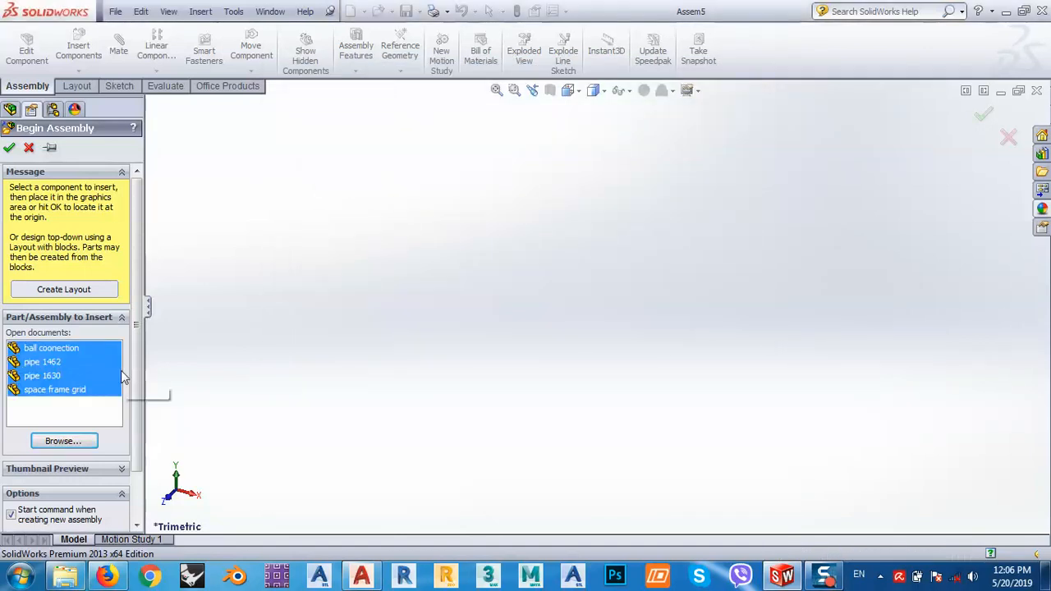
pyautogui.click(58, 391)
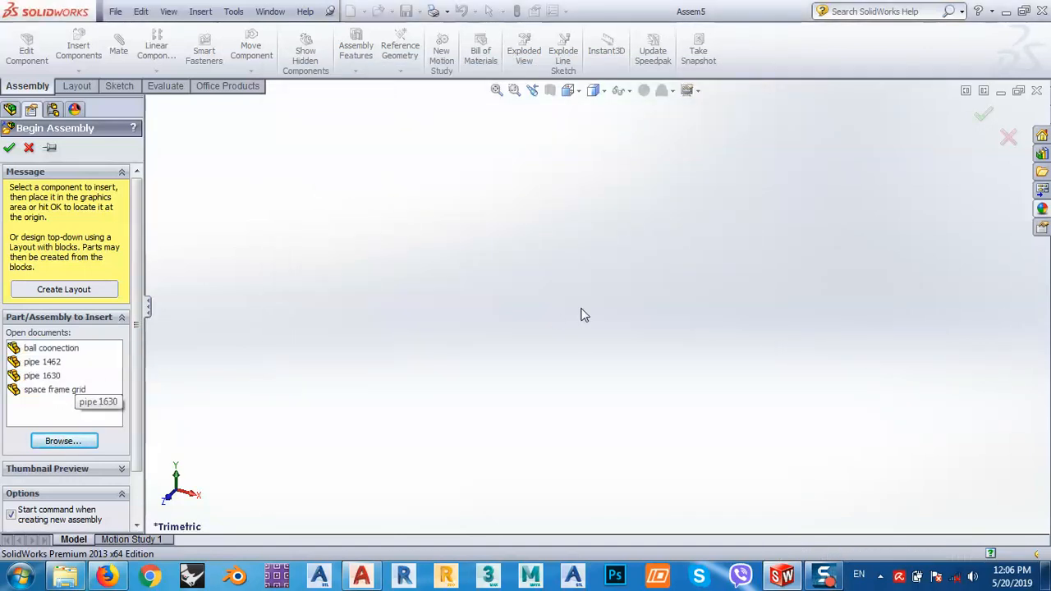
pyautogui.click(48, 376)
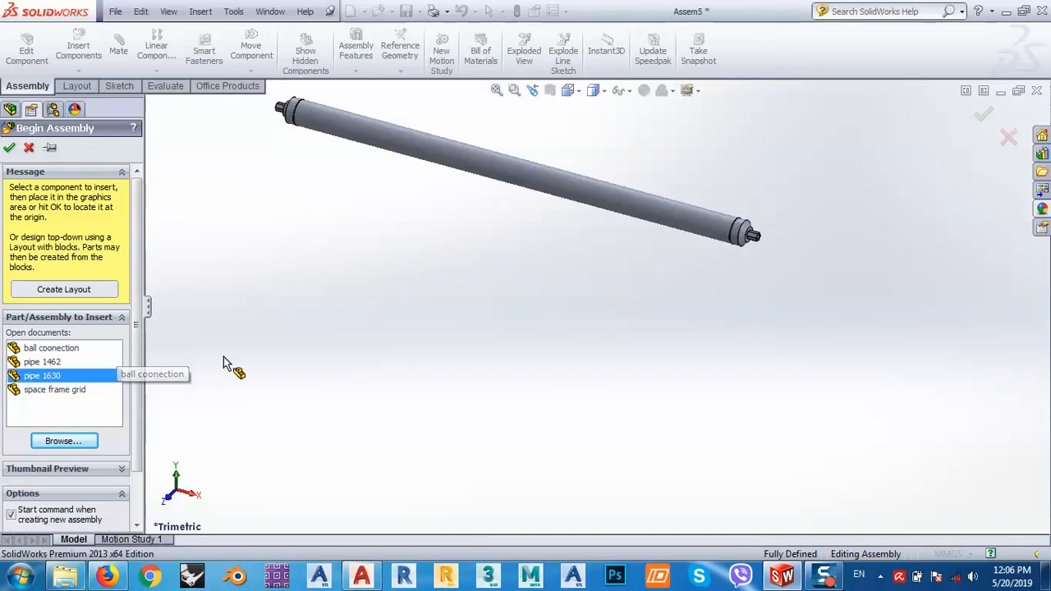
pyautogui.click(236, 300)
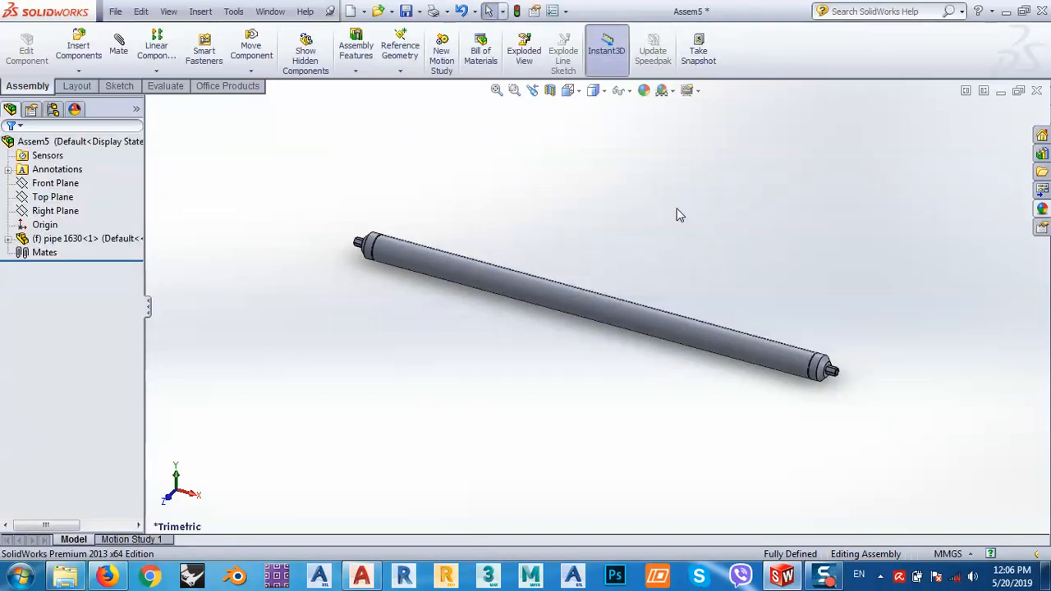
# Orient the assembly to the Top view and leave the component insertion without adding a part.
pyautogui.click(78, 48)
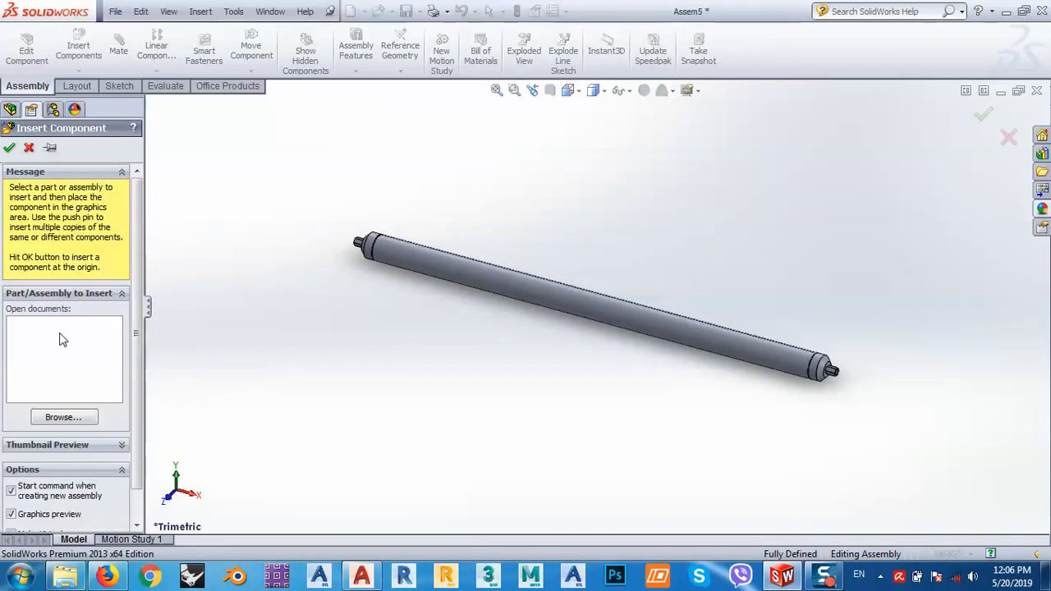
pyautogui.scroll(-4, 705, 254)
pyautogui.scroll(6, 657, 266)
pyautogui.scroll(3, 639, 267)
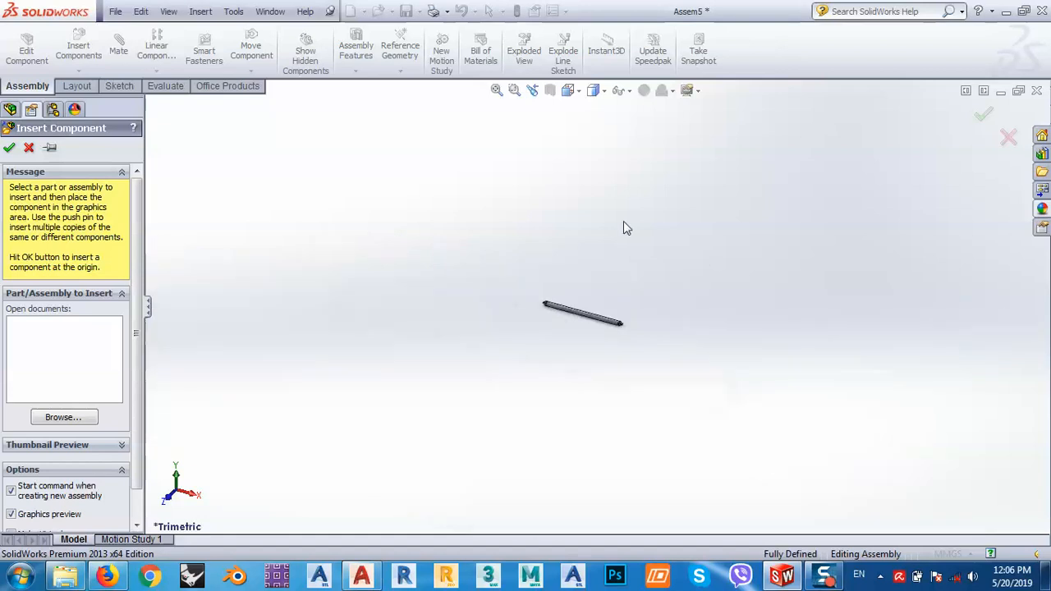
pyautogui.click(567, 90)
pyautogui.click(589, 134)
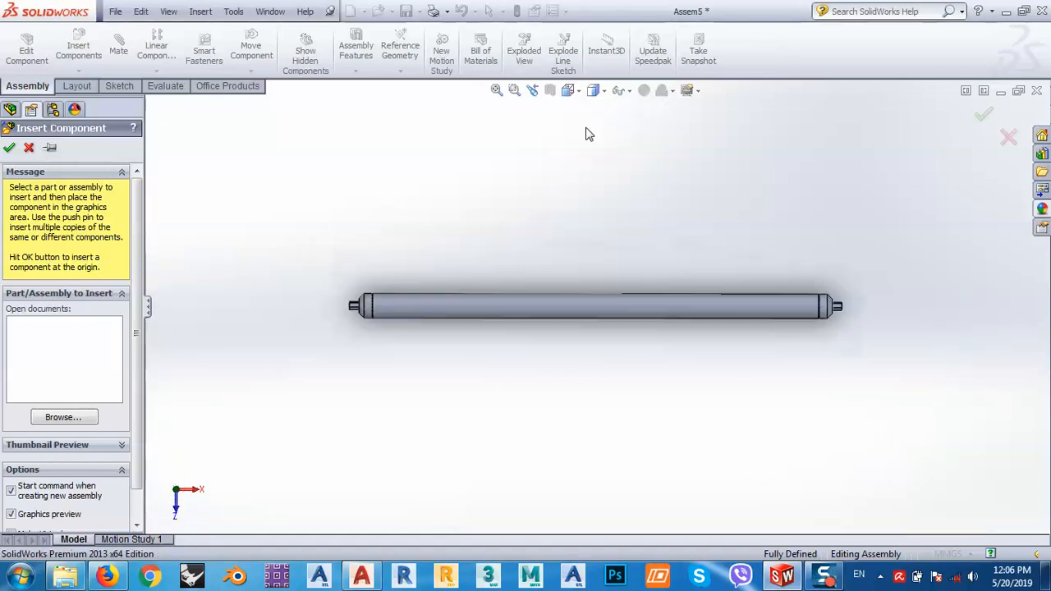
pyautogui.click(392, 310)
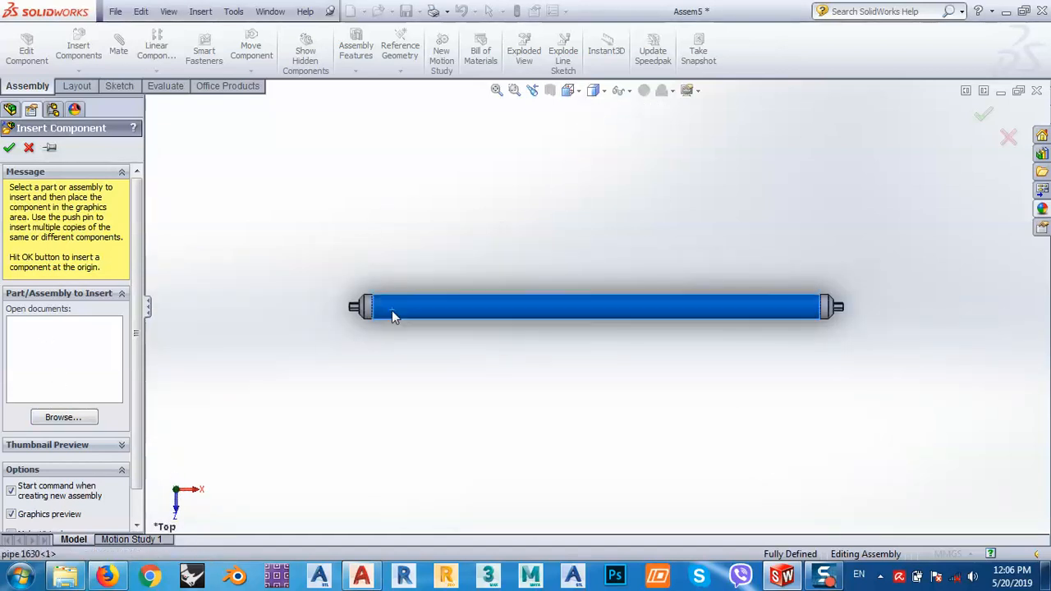
pyautogui.click(29, 151)
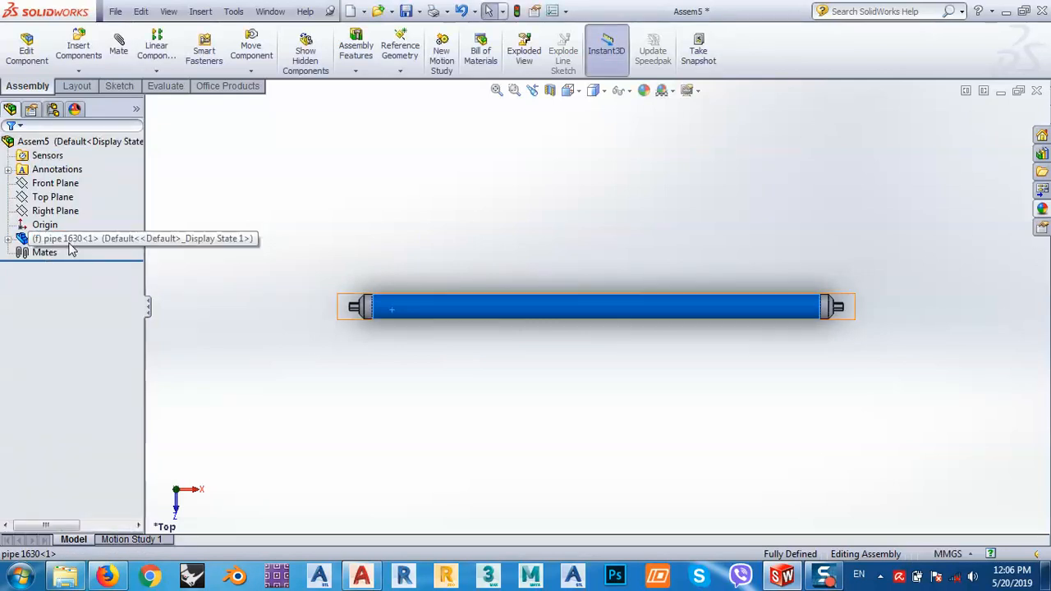
# Insert the ball coonection, pipe 1462 and space frame grid parts into the assembly, placing them near pipe 1630.
pyautogui.click(80, 51)
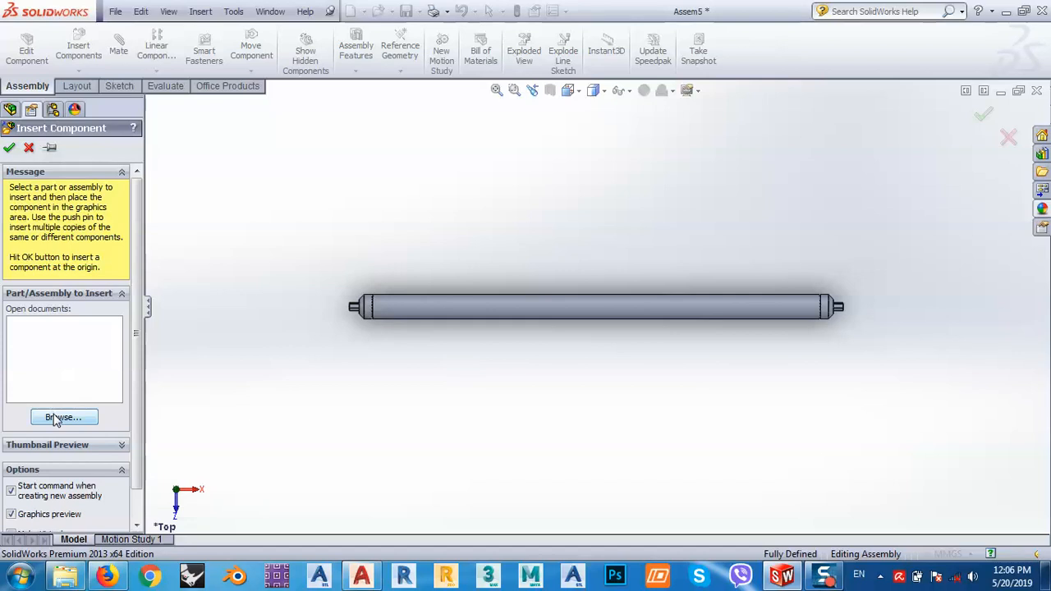
pyautogui.click(59, 416)
pyautogui.click(452, 181)
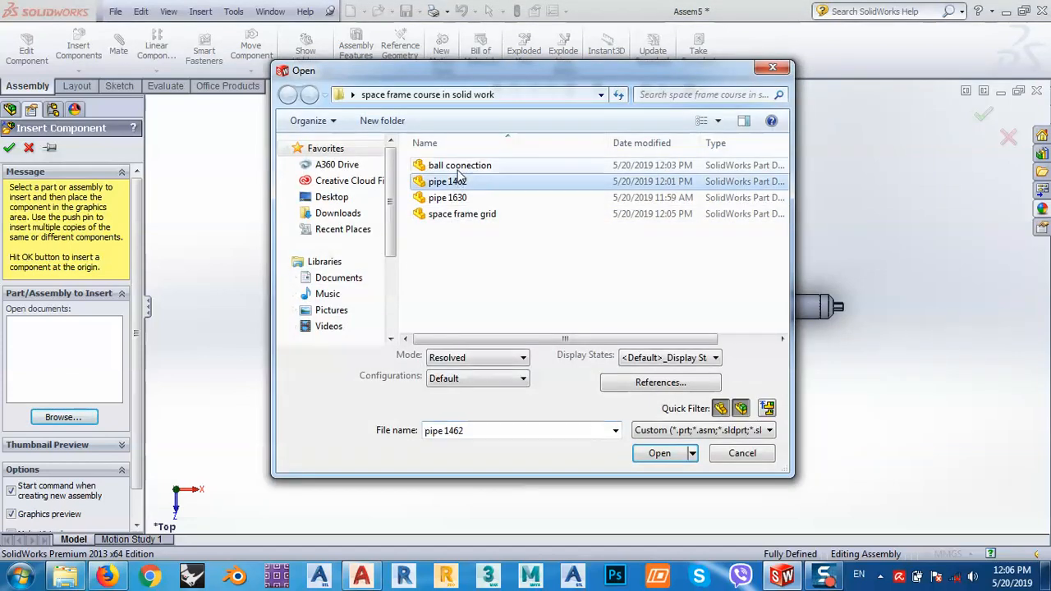
pyautogui.keyDown('ctrl'); pyautogui.click(458, 167); pyautogui.keyUp('ctrl')
pyautogui.keyDown('ctrl'); pyautogui.click(460, 214); pyautogui.keyUp('ctrl')
pyautogui.click(659, 482)
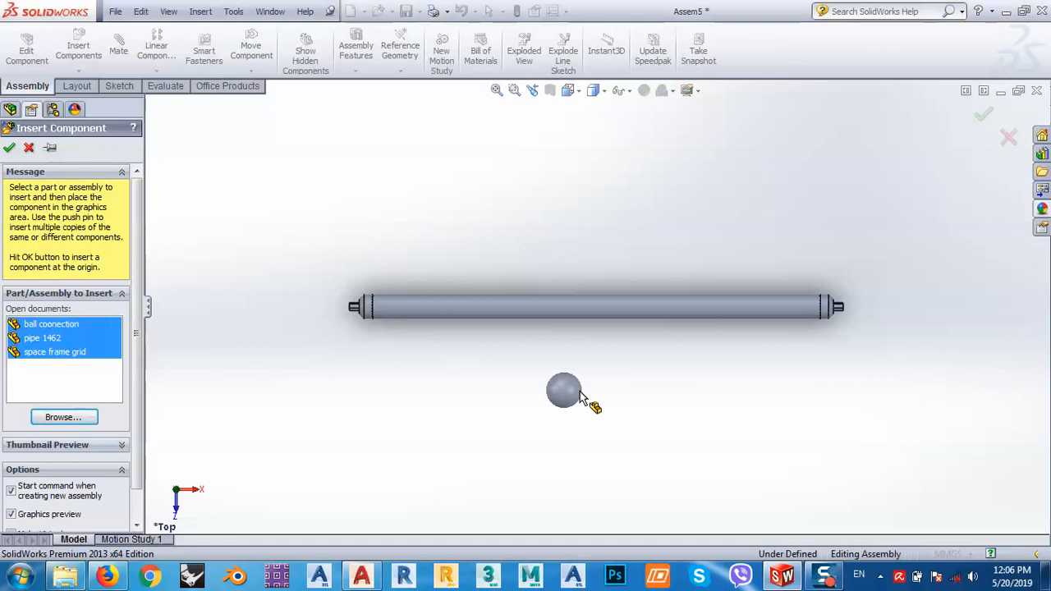
pyautogui.click(587, 389)
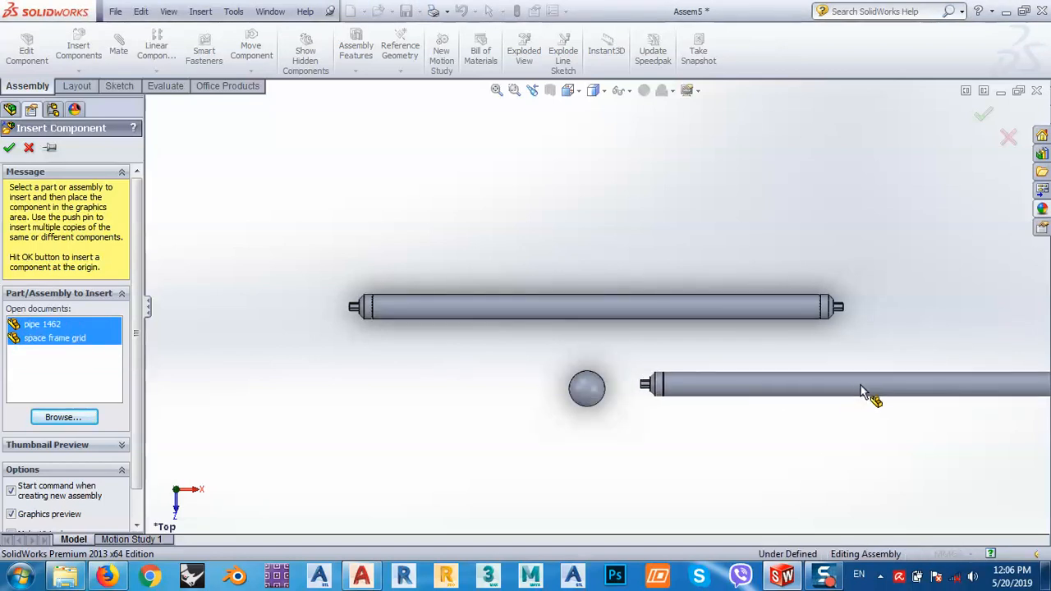
pyautogui.click(873, 369)
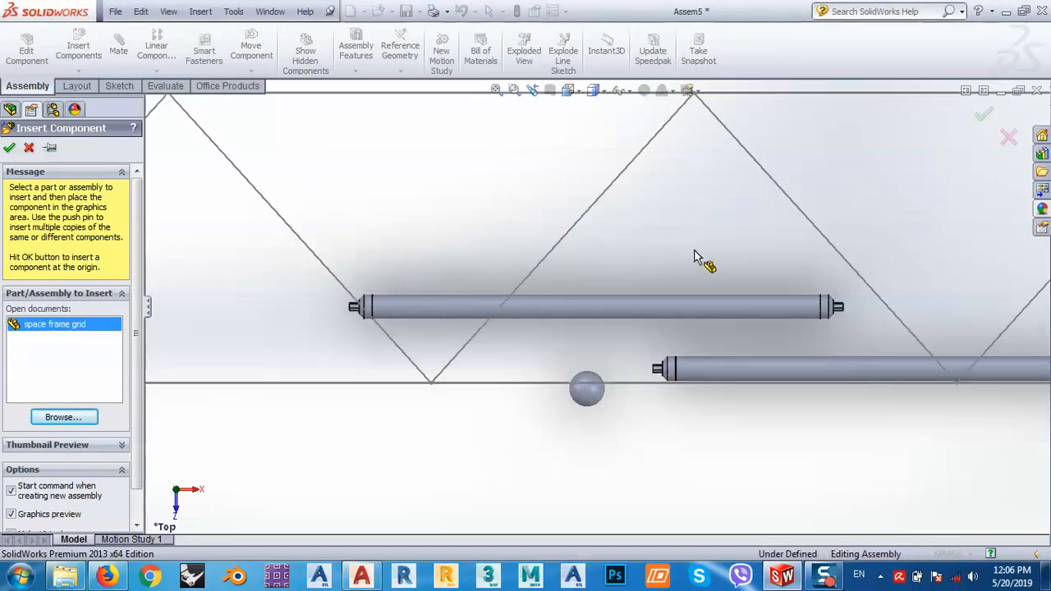
pyautogui.scroll(5, 693, 278)
pyautogui.scroll(3, 692, 283)
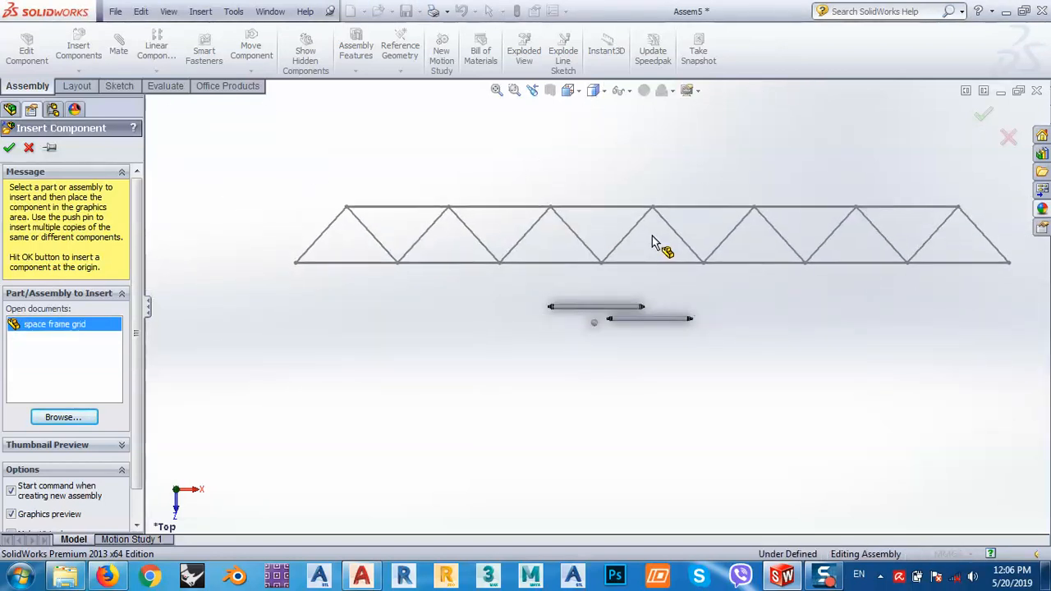
pyautogui.click(667, 257)
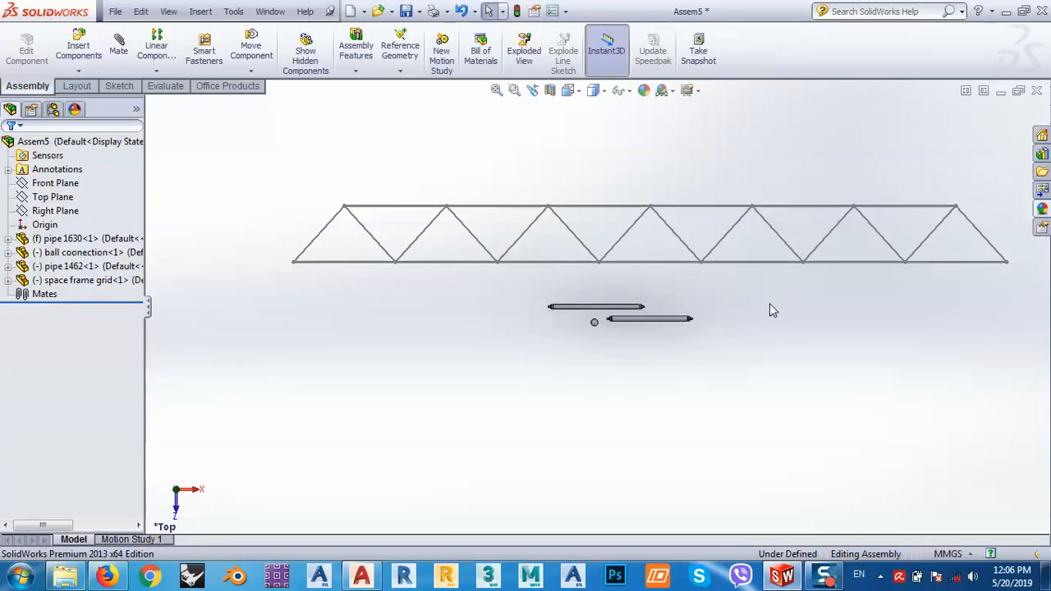
pyautogui.moveTo(772, 296); pyautogui.dragTo(749, 337, button='middle')
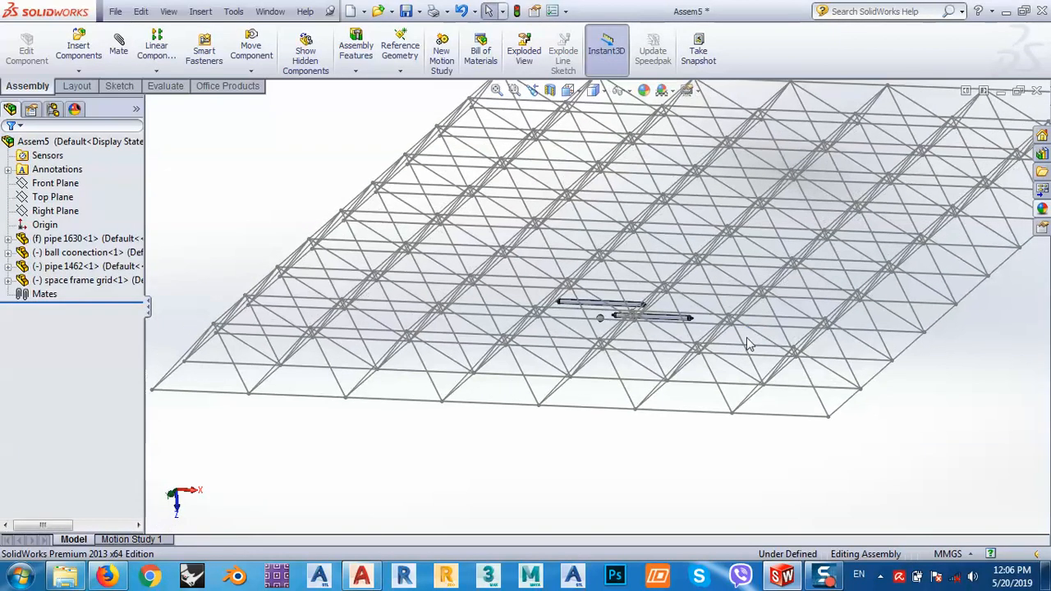
# Show the components' axes and origins, and try selecting the ball connector's origin for a mate.
pyautogui.click(118, 46)
pyautogui.scroll(-6, 600, 328)
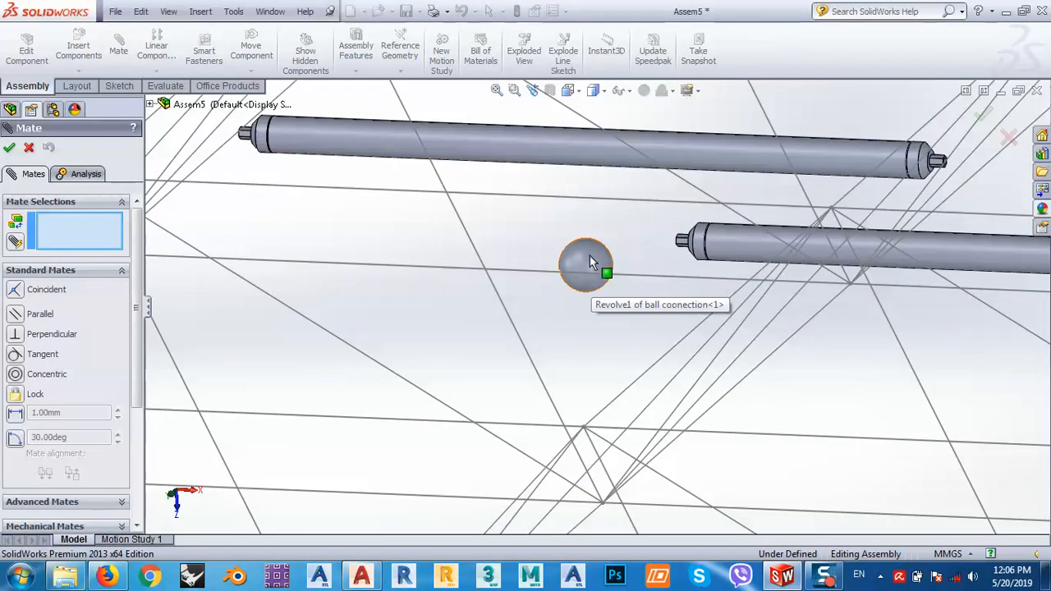
pyautogui.click(621, 90)
pyautogui.click(641, 113)
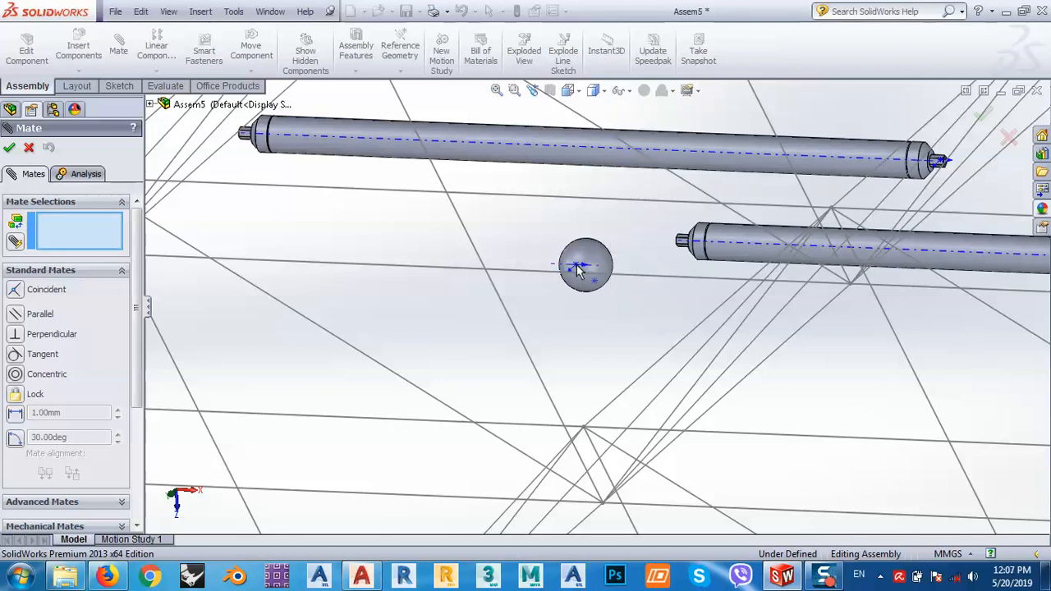
pyautogui.click(577, 264)
pyautogui.scroll(8, 585, 275)
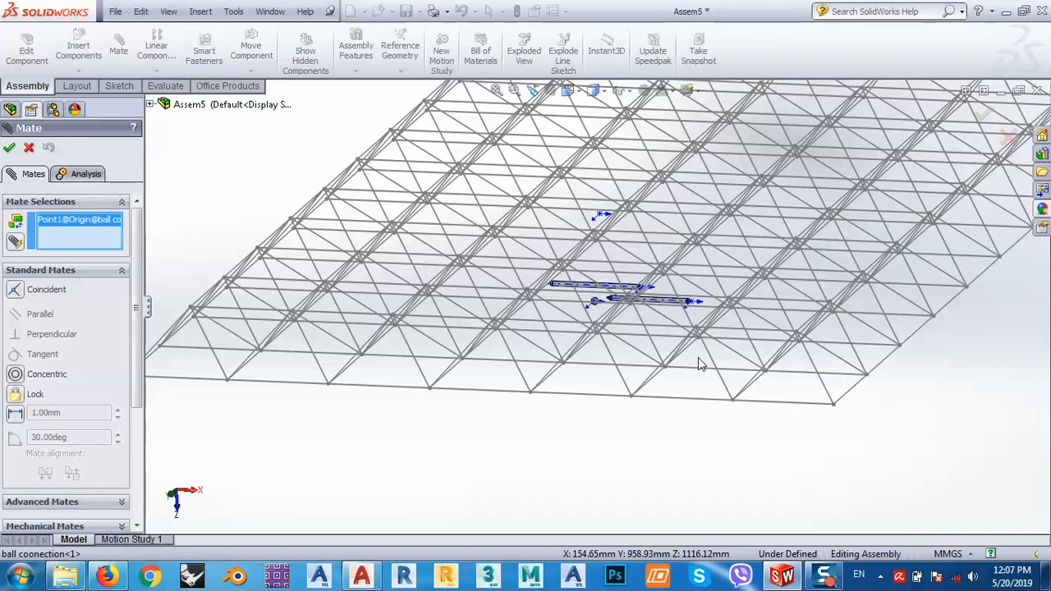
pyautogui.click(29, 147)
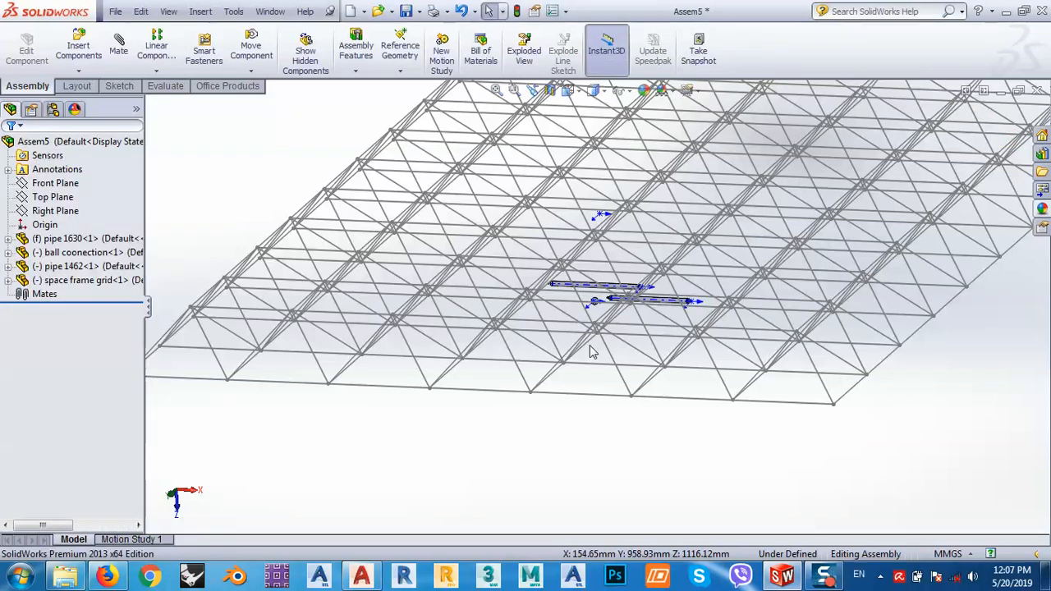
# Examine the node points of the space frame grid and the loose ball connector and pipes from several angles.
pyautogui.scroll(-2, 599, 344)
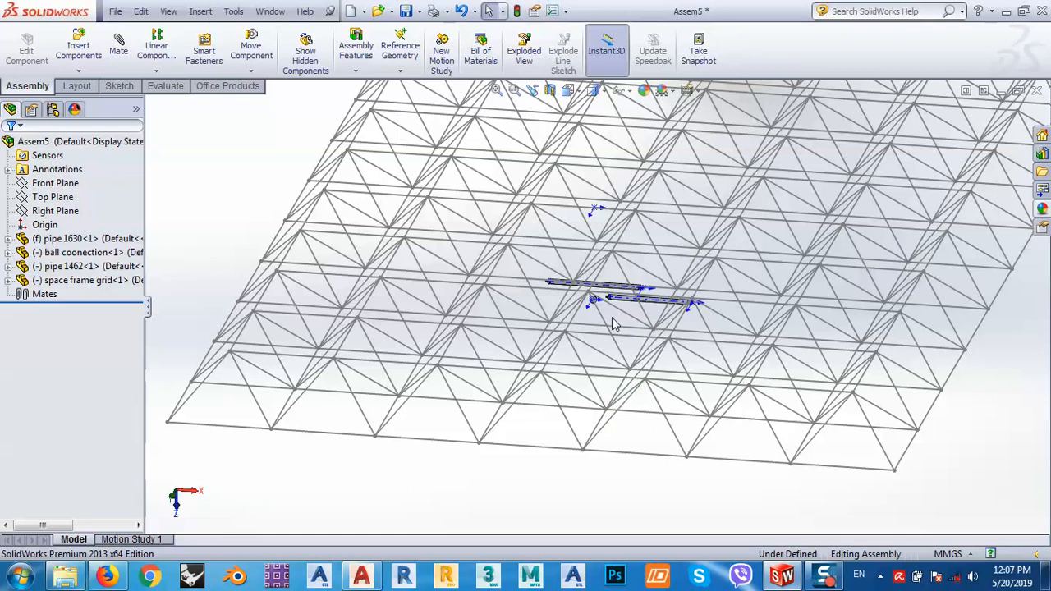
pyautogui.scroll(2, 608, 419)
pyautogui.scroll(-6, 589, 392)
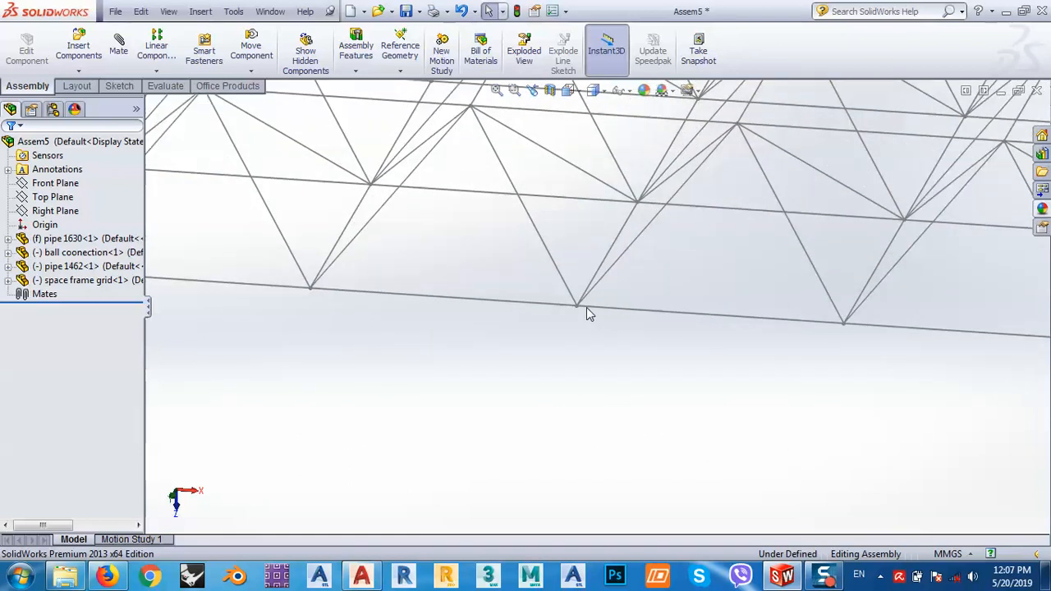
pyautogui.scroll(5, 586, 312)
pyautogui.moveTo(526, 343); pyautogui.dragTo(651, 345, button='middle')
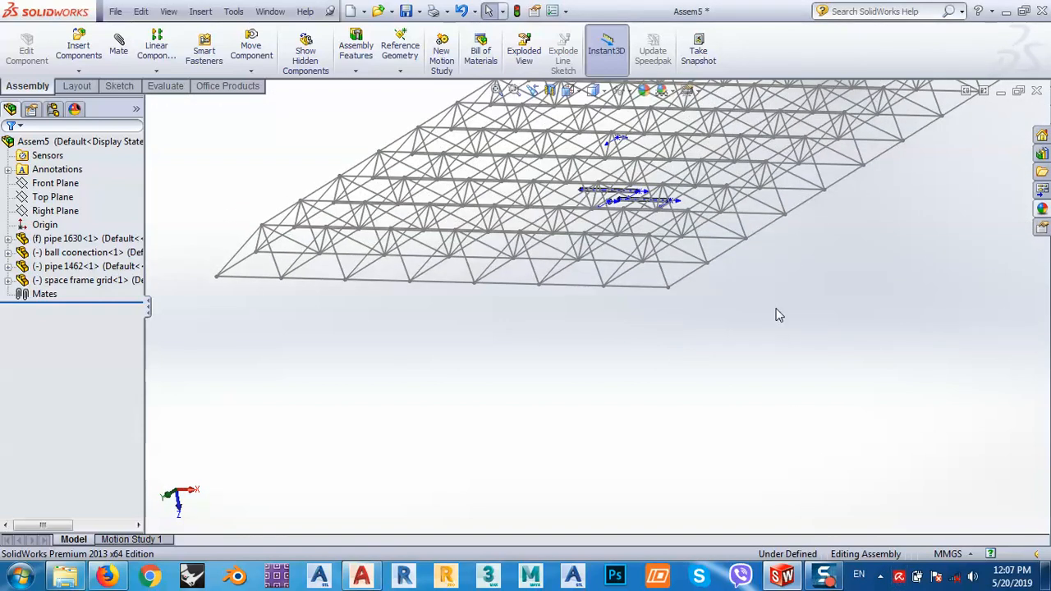
pyautogui.moveTo(778, 315); pyautogui.dragTo(711, 293, button='middle')
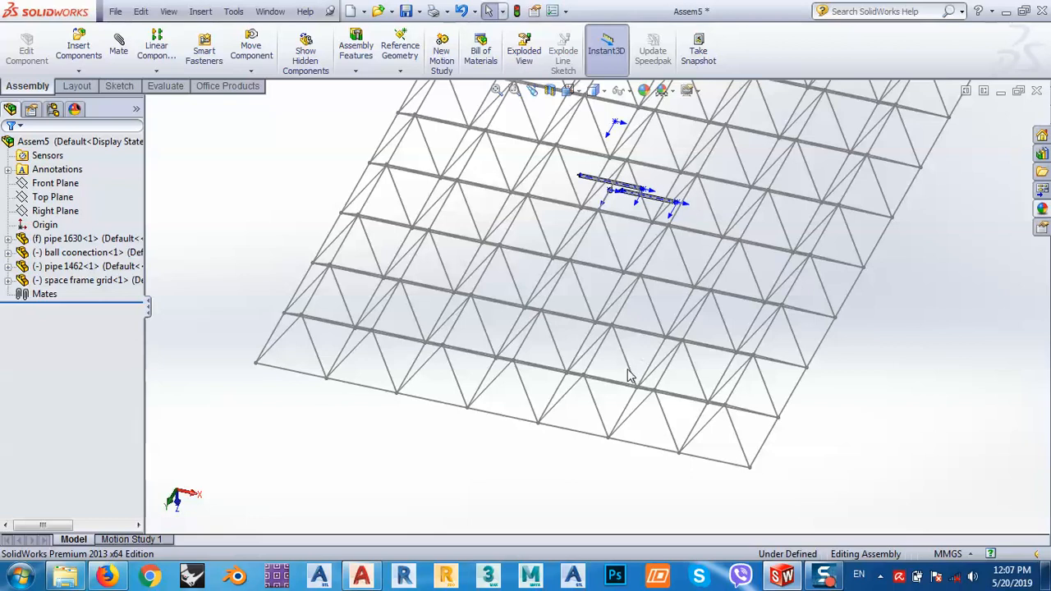
pyautogui.scroll(-2, 629, 191)
pyautogui.scroll(-3, 629, 191)
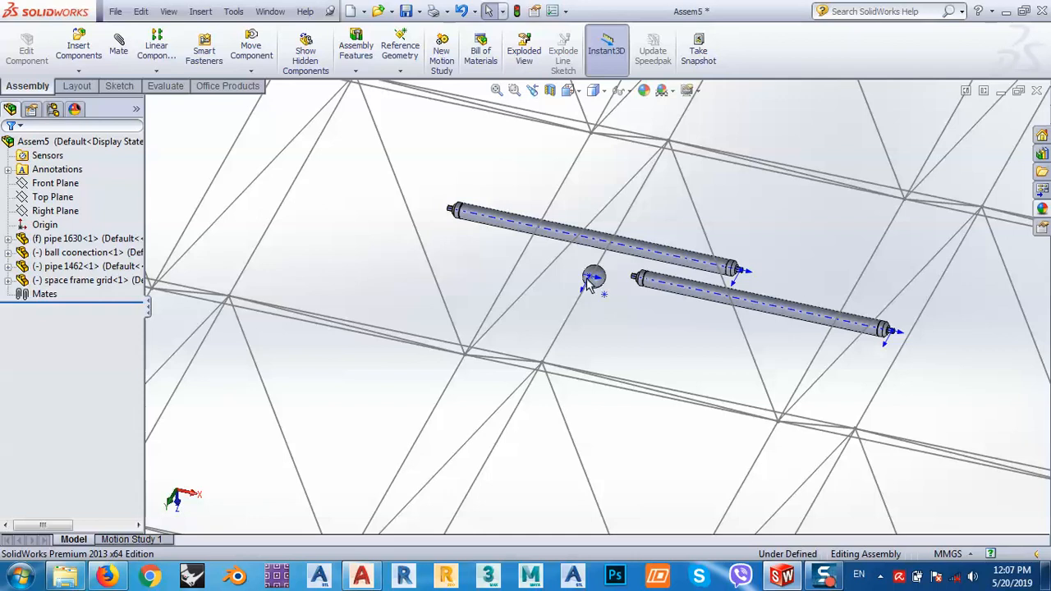
# Try to mate the ball connector's origin coincident with the central axis of pipe 1462.
pyautogui.scroll(-2, 592, 279)
pyautogui.scroll(-2, 593, 280)
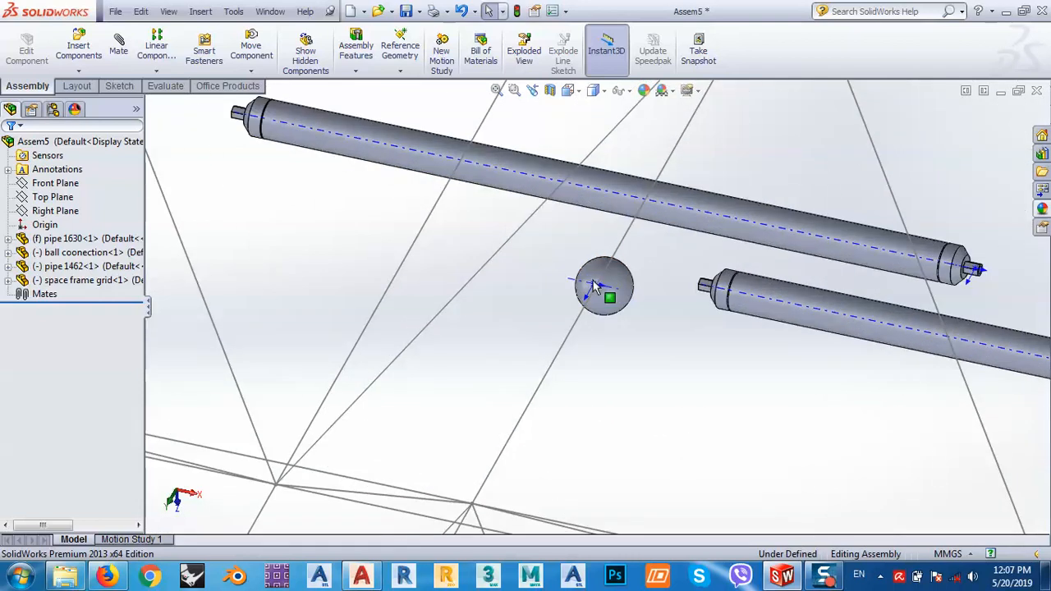
pyautogui.click(593, 284)
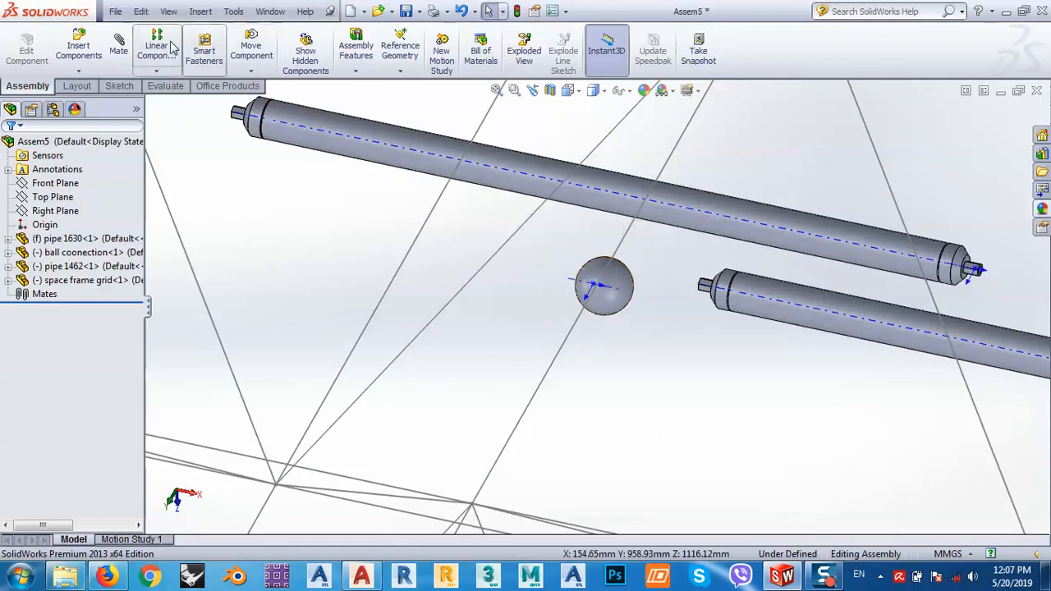
pyautogui.click(115, 42)
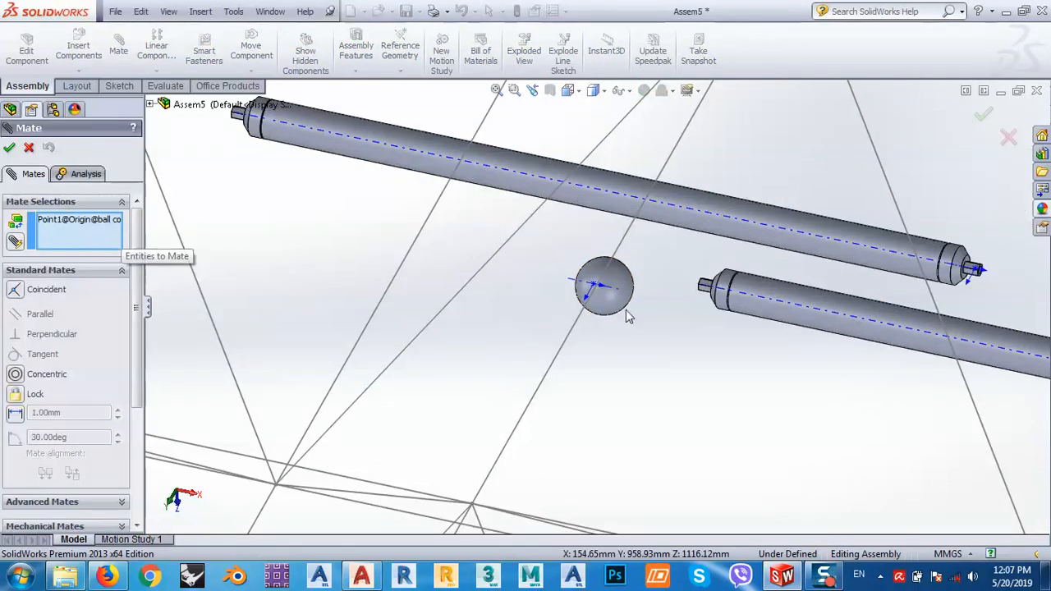
pyautogui.moveTo(693, 310); pyautogui.dragTo(742, 347, button='middle')
pyautogui.scroll(-8, 703, 289)
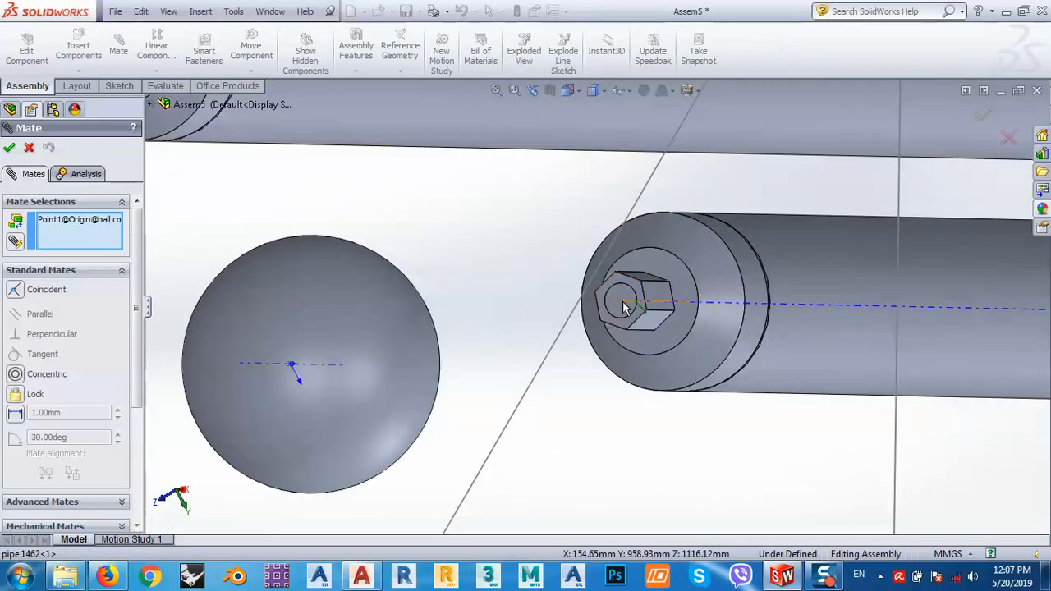
pyautogui.click(624, 306)
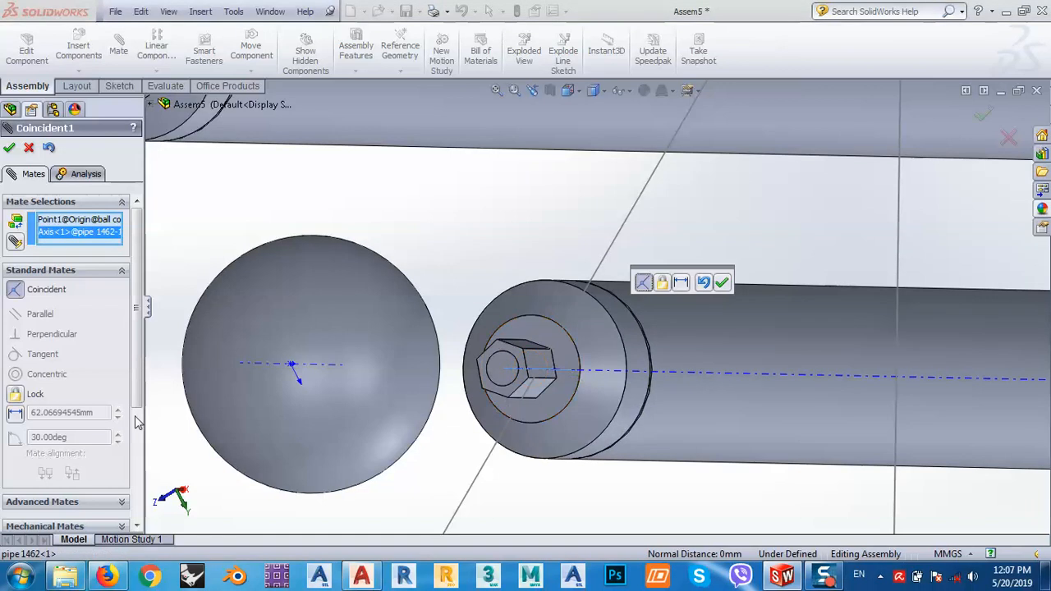
pyautogui.moveTo(766, 447); pyautogui.dragTo(622, 439, button='middle')
pyautogui.scroll(-2, 529, 390)
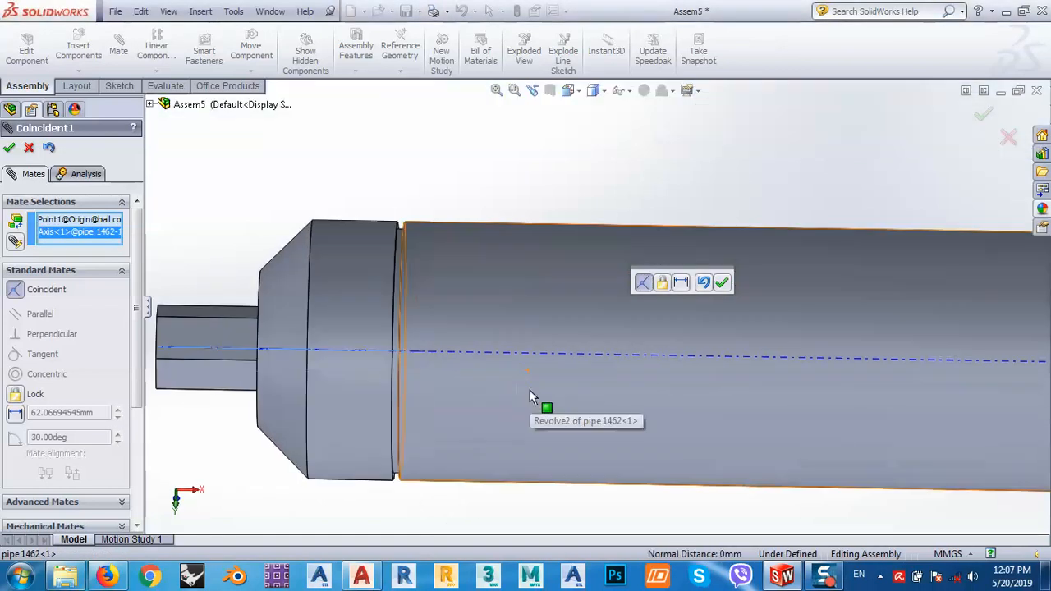
pyautogui.scroll(5, 529, 390)
pyautogui.moveTo(427, 380); pyautogui.dragTo(537, 364, button='middle')
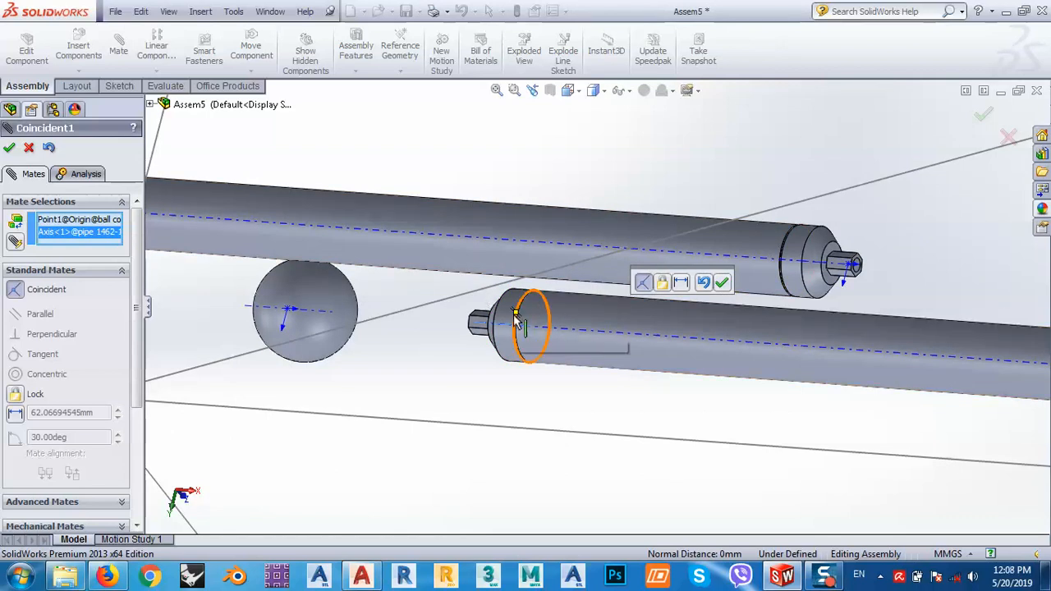
pyautogui.click(28, 148)
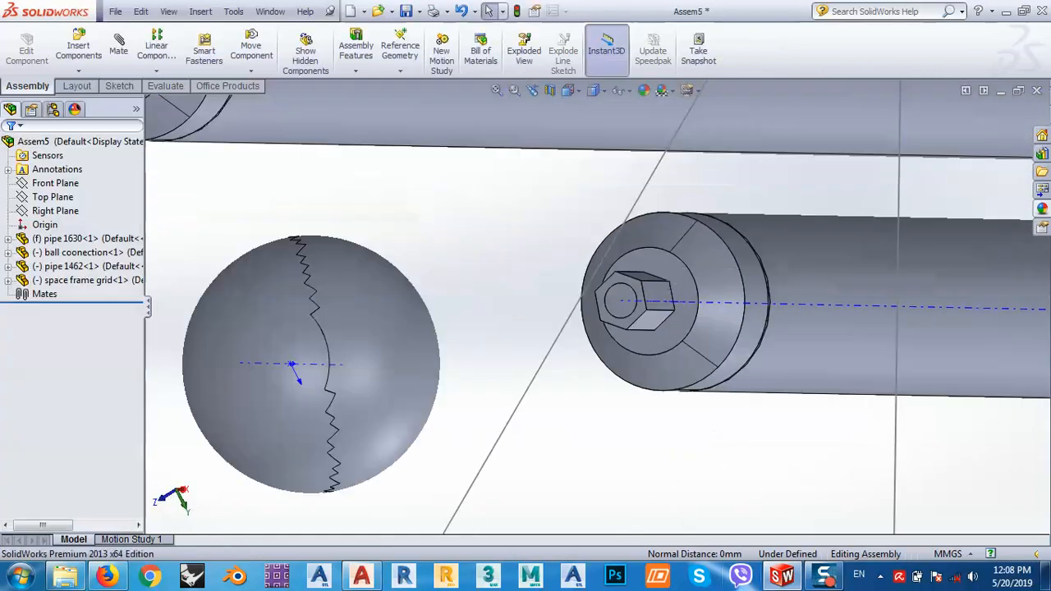